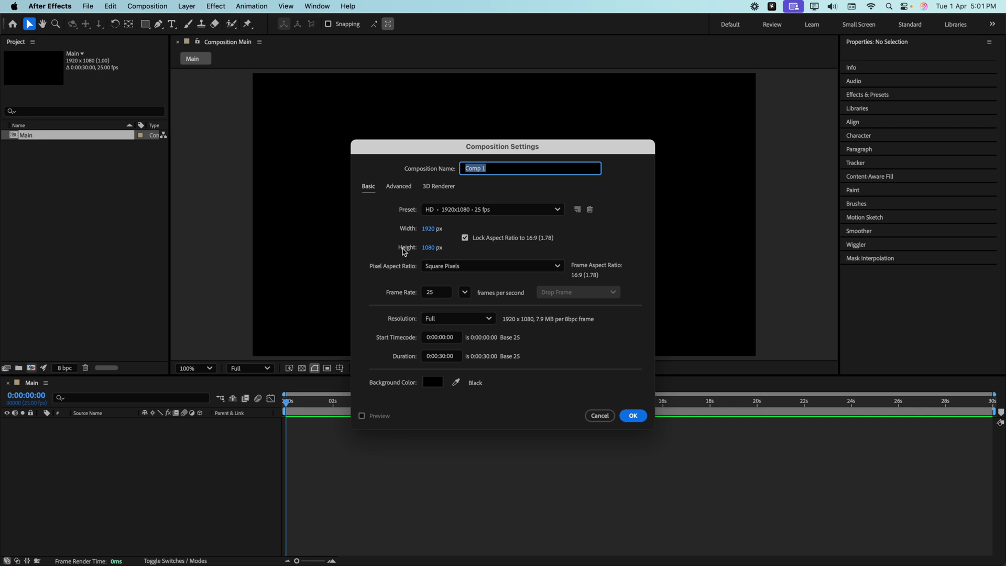
# - Create a composition named "Letterr 1" with its width set to 1920/9 (213 × 120 px), keeping the aspect ratio locked
pyautogui.click(433, 228)
pyautogui.click(441, 230)
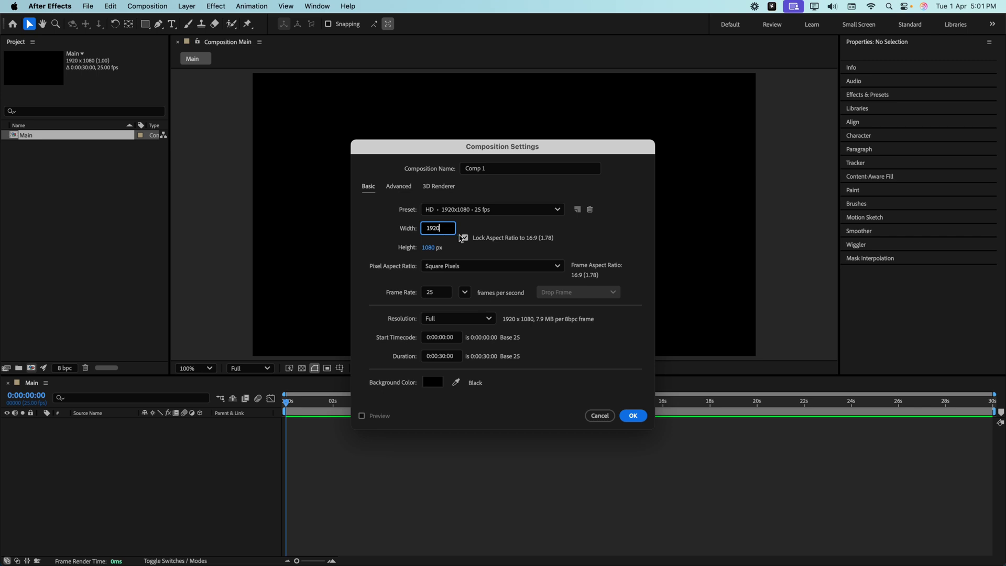
pyautogui.write('/9')
pyautogui.click(472, 254)
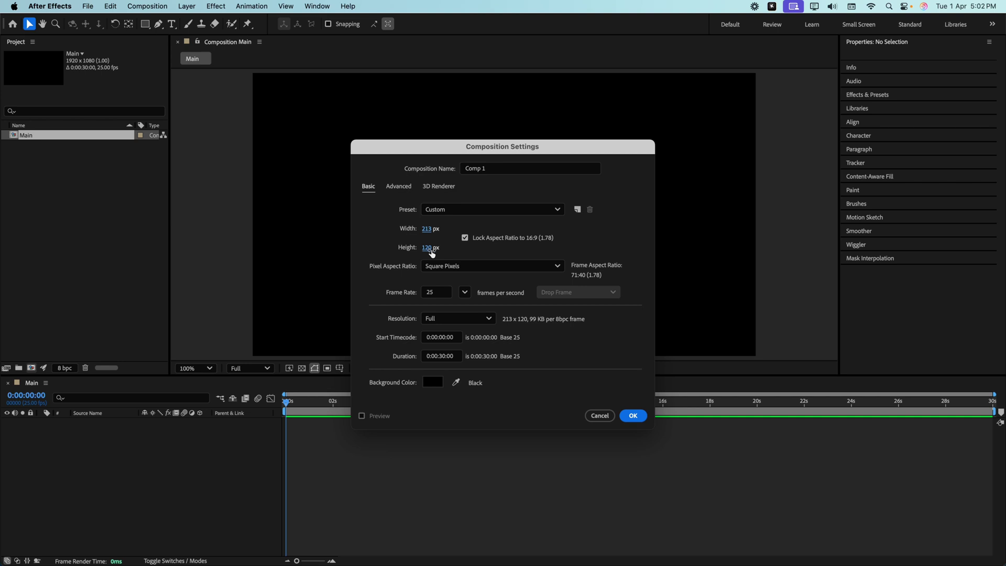
pyautogui.click(487, 170)
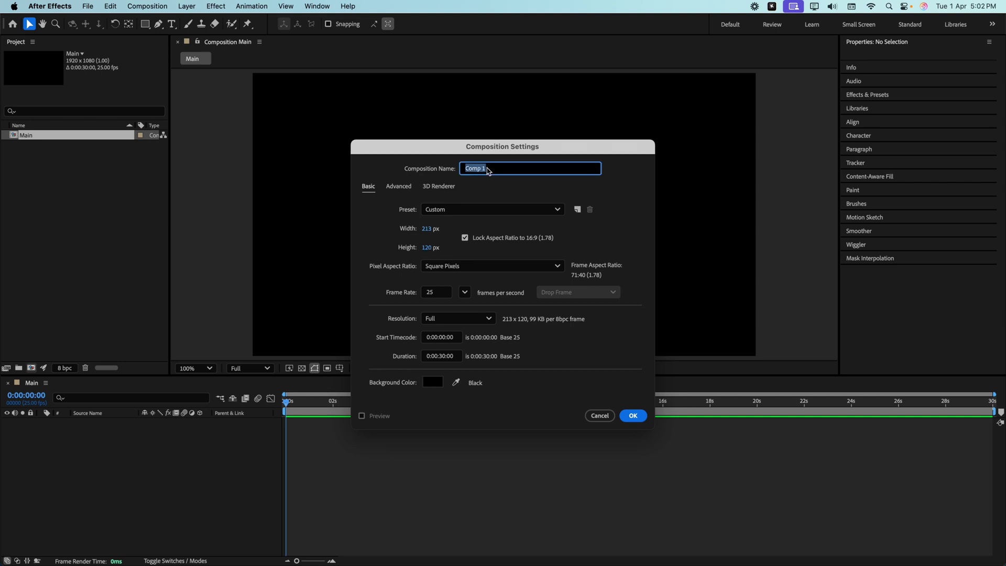
pyautogui.write('Letterr 1')
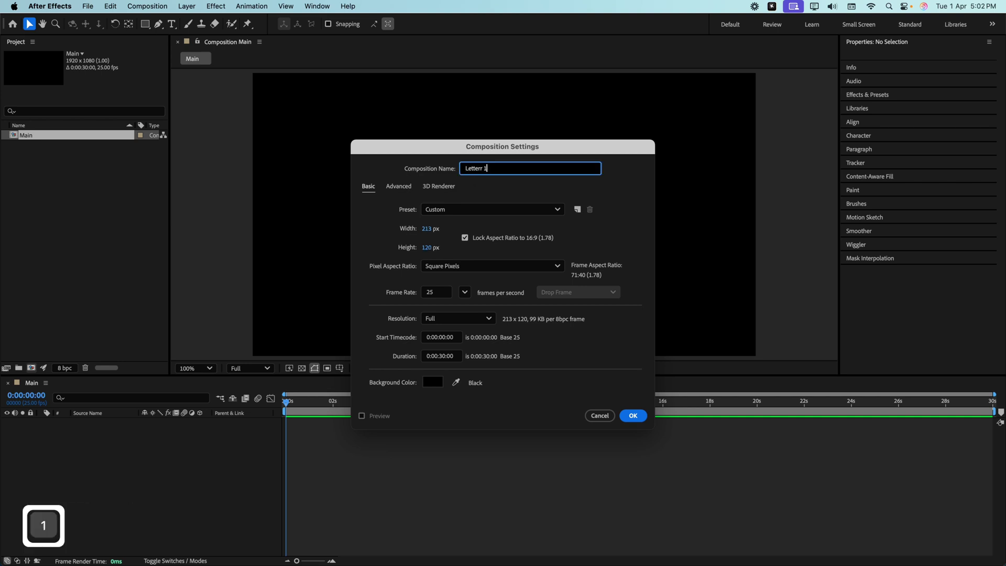
pyautogui.click(633, 416)
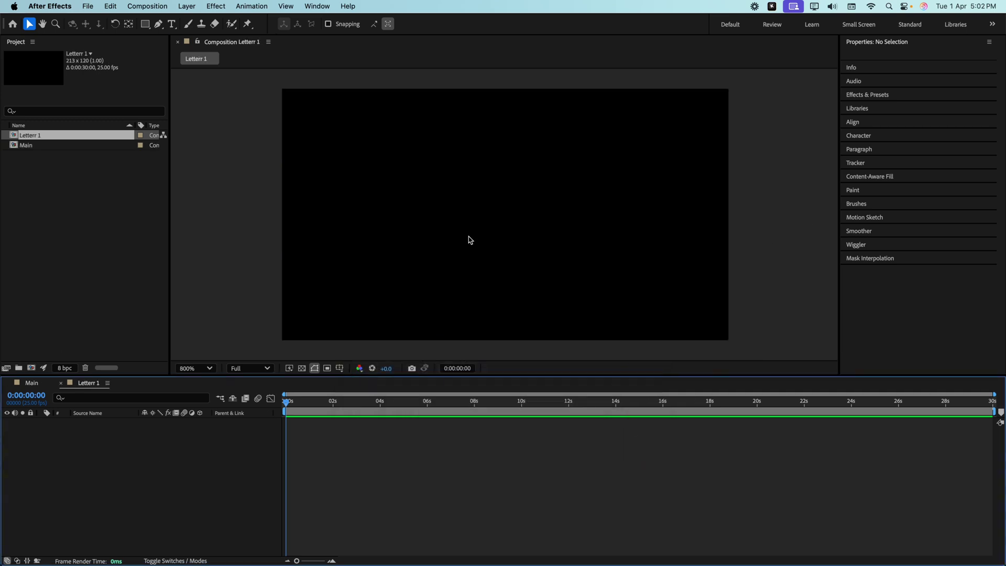
# - Add a black solid layer named "BG" at full composition size to the Letterr 1 composition
pyautogui.rightClick(110, 454)
pyautogui.moveTo(131, 429)
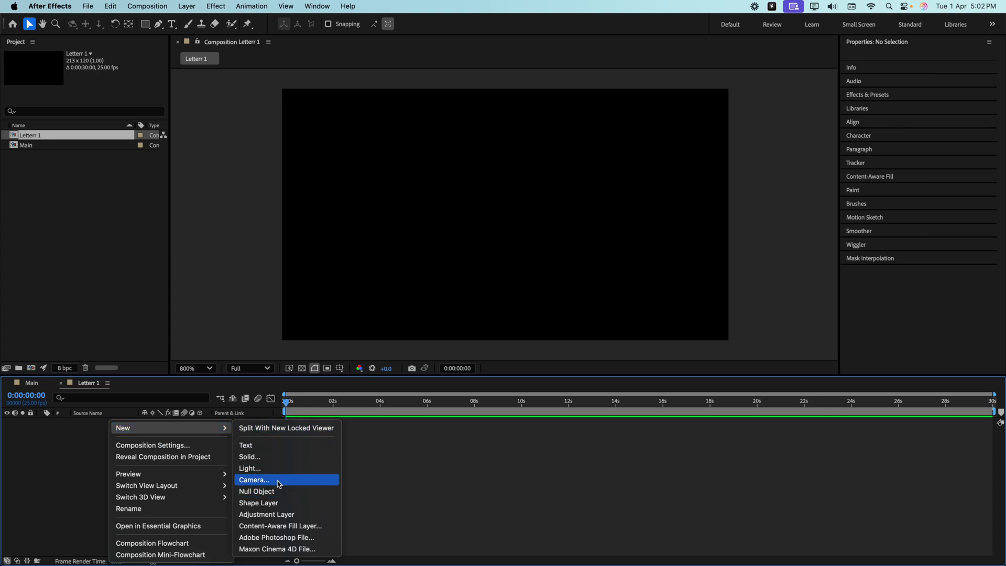
pyautogui.click(251, 457)
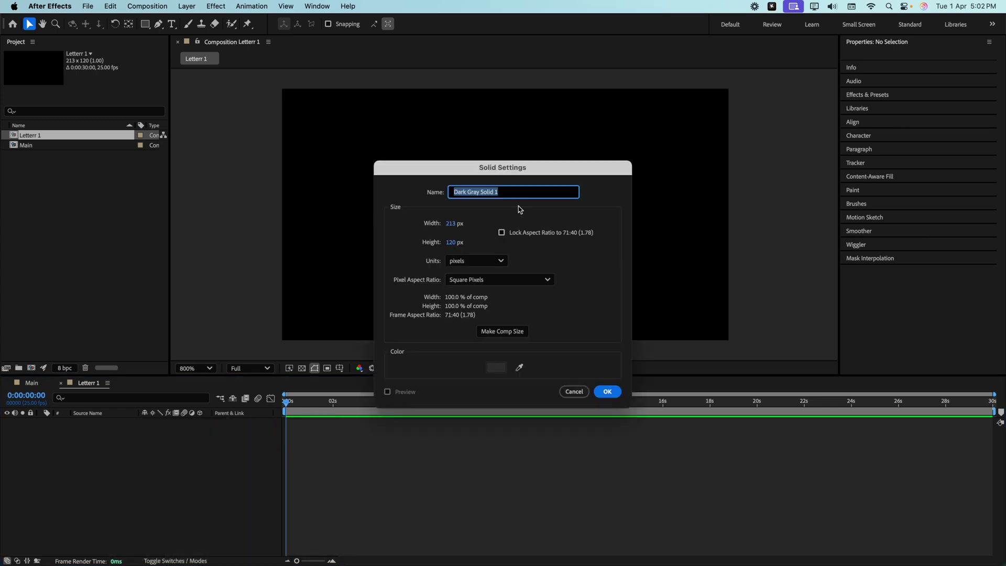
pyautogui.write('BG')
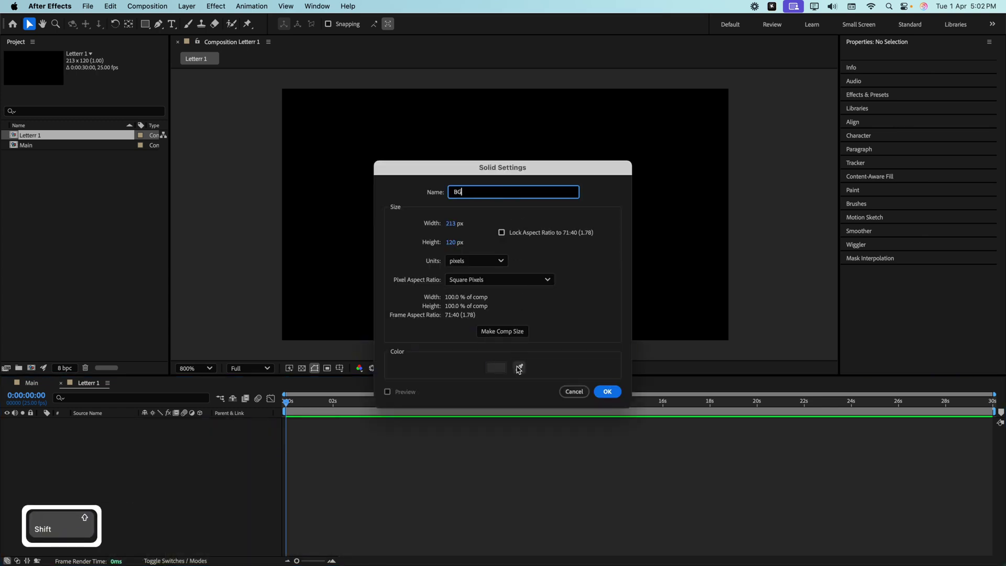
pyautogui.click(496, 371)
pyautogui.moveTo(460, 267)
pyautogui.mouseDown()
pyautogui.moveTo(389, 348)
pyautogui.moveTo(384, 340)
pyautogui.moveTo(381, 381)
pyautogui.mouseUp()
pyautogui.click(608, 228)
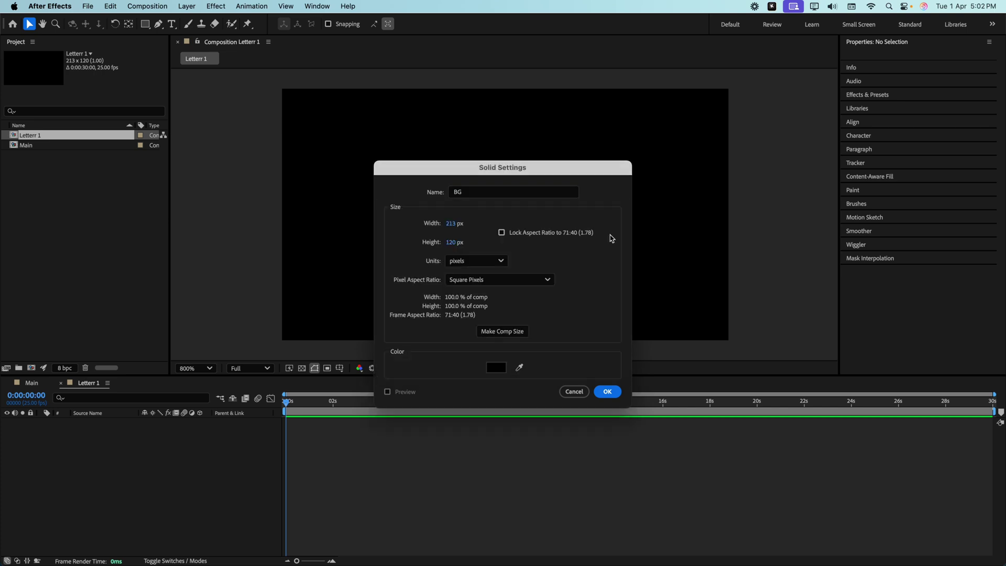
pyautogui.click(608, 391)
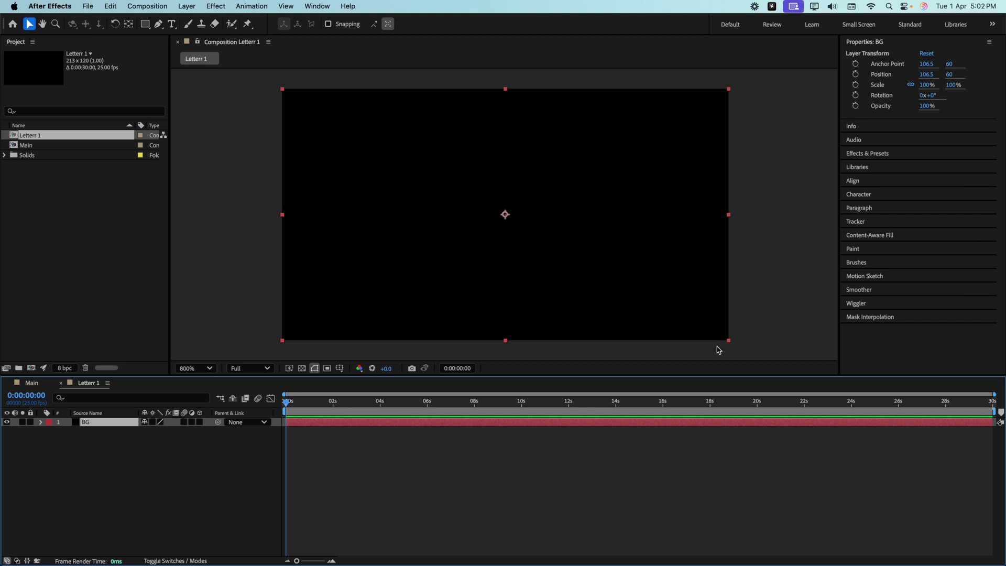
# - Draw a rectangle of about 211 × 118 px around the frame's edge with no fill and a white 2 px stroke
pyautogui.click(145, 24)
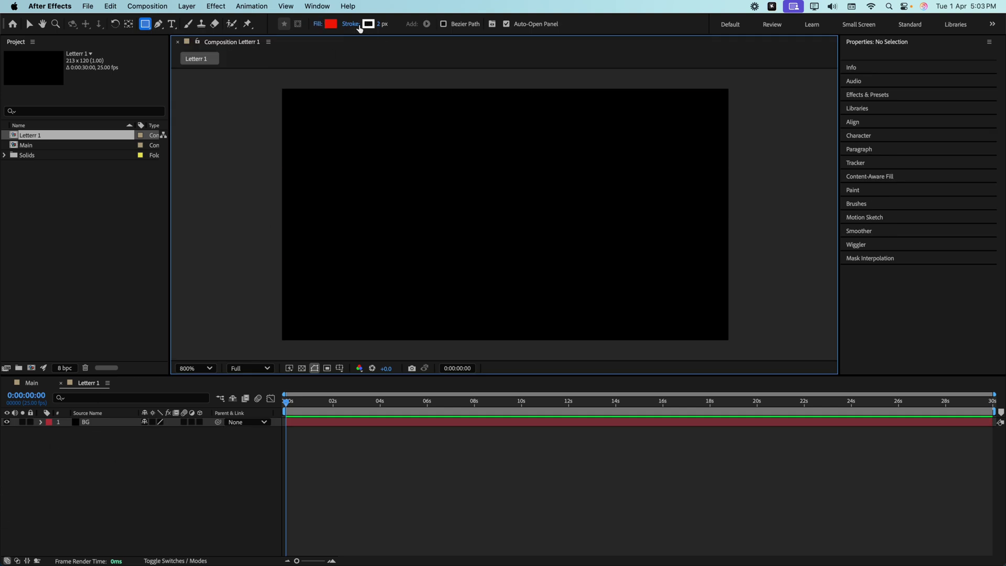
pyautogui.click(318, 24)
pyautogui.click(447, 264)
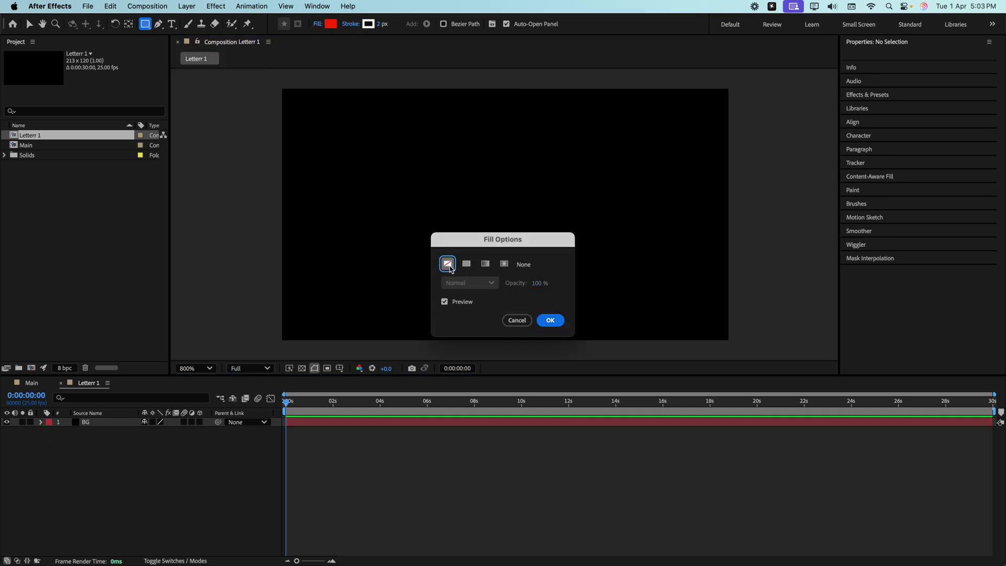
pyautogui.press('Return')
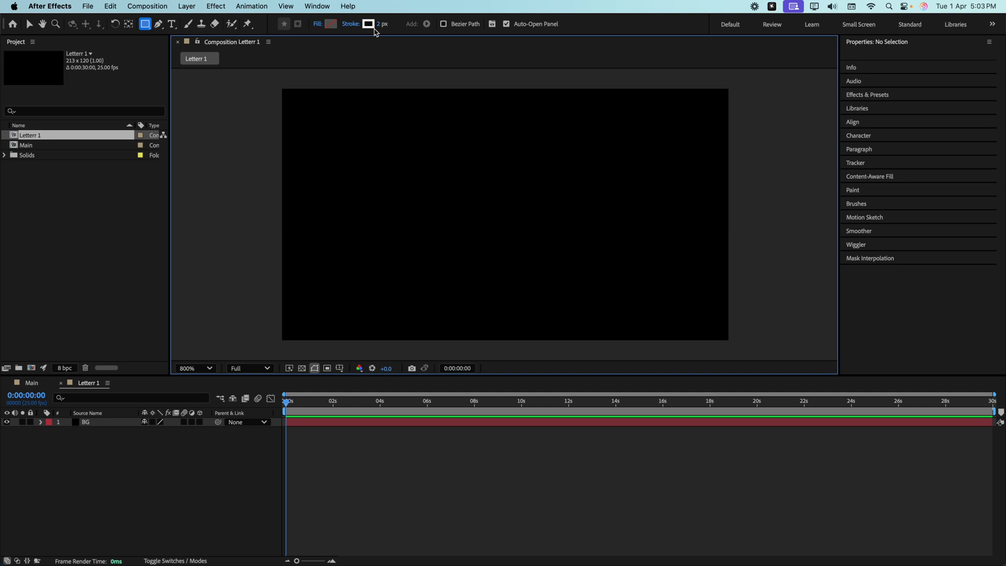
pyautogui.moveTo(282, 90); pyautogui.dragTo(726, 339)
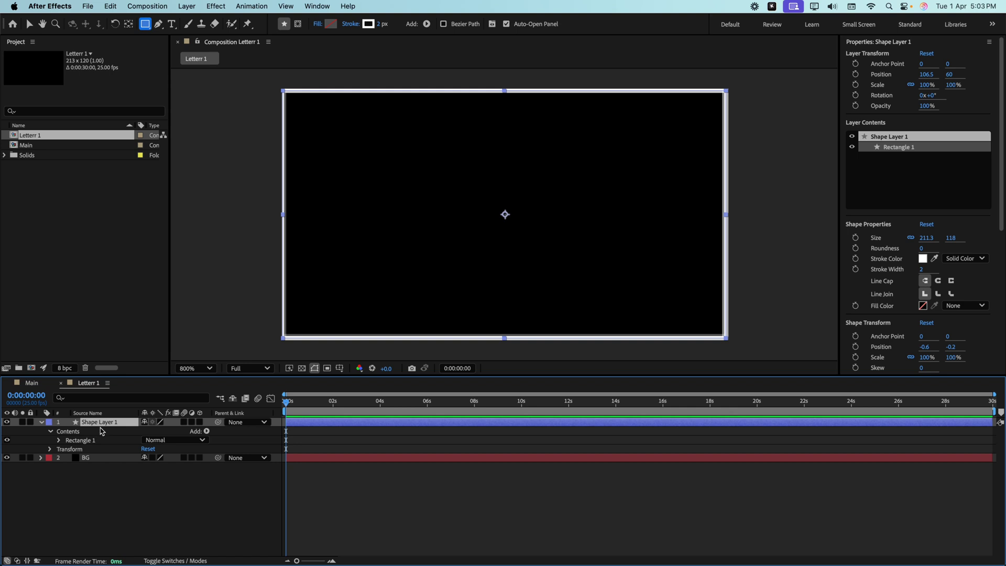
# - Duplicate the rectangle's shape layer and reduce the copy to about 174 × 97 px with a 1 px stroke as an inner frame
pyautogui.press('super+d')
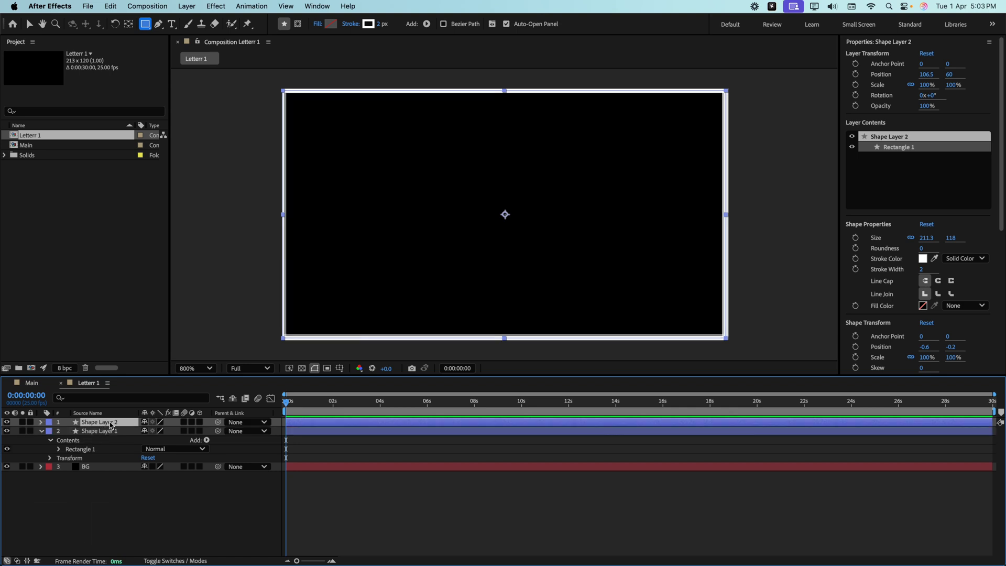
pyautogui.click(41, 422)
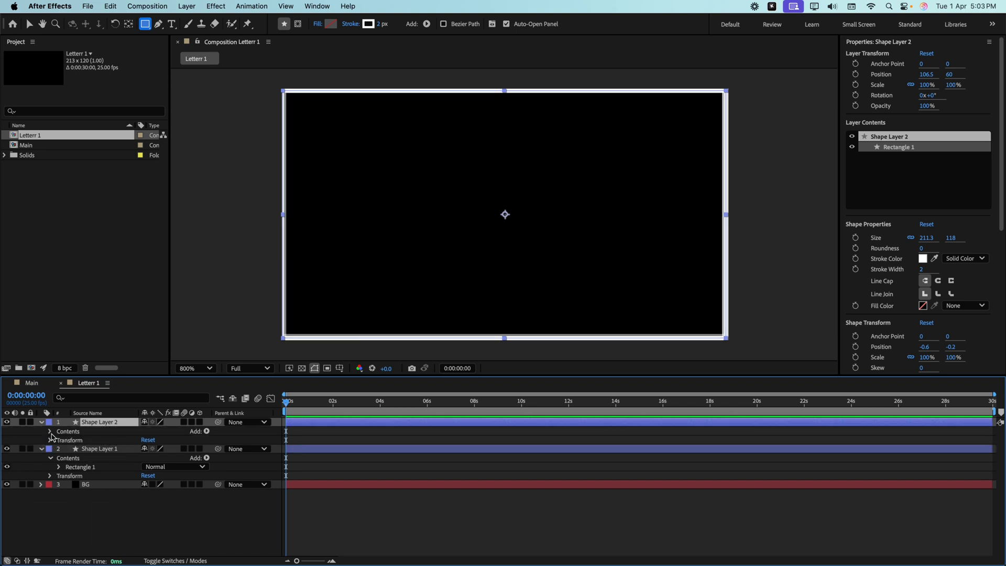
pyautogui.click(50, 432)
pyautogui.click(59, 441)
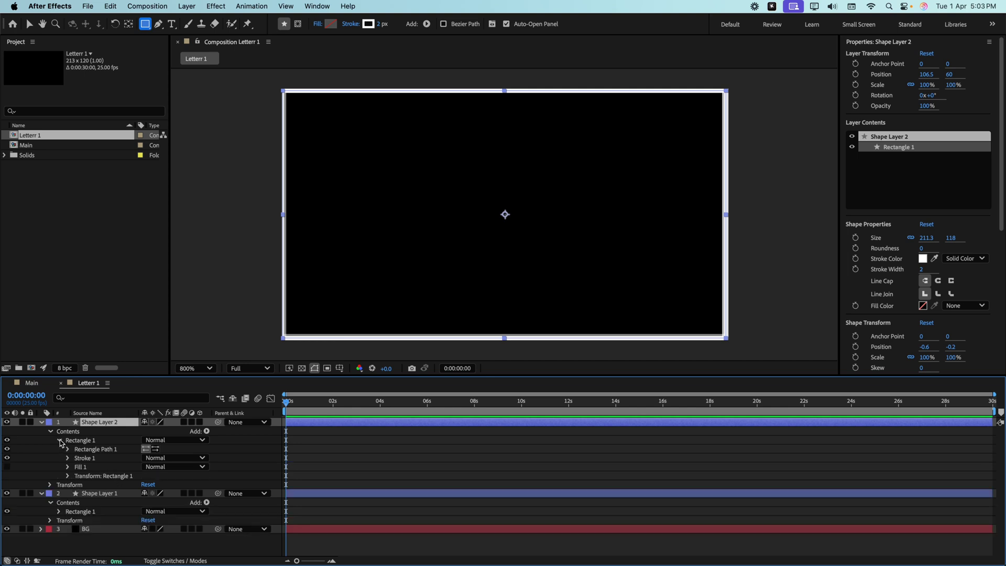
pyautogui.click(68, 449)
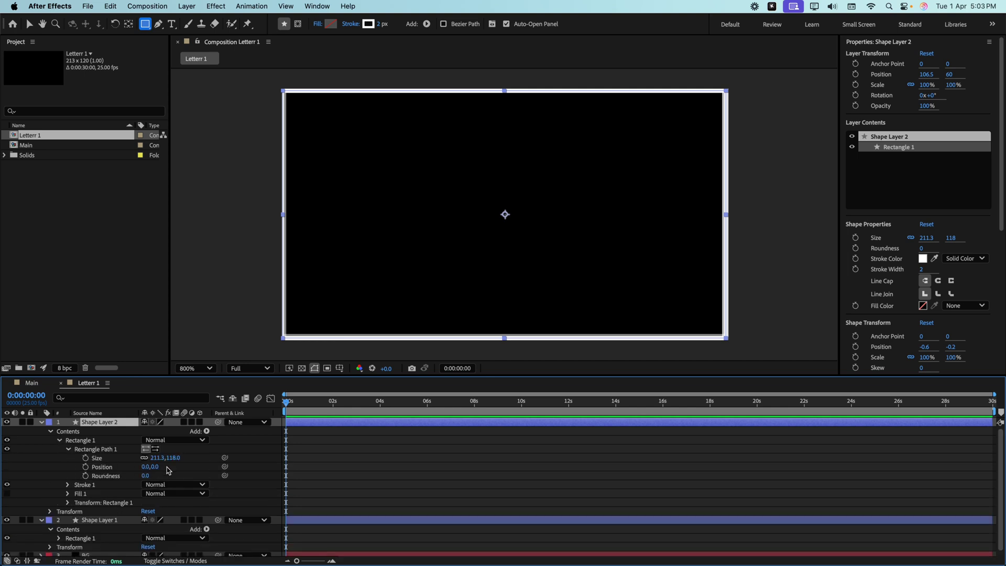
pyautogui.moveTo(177, 458); pyautogui.dragTo(167, 459)
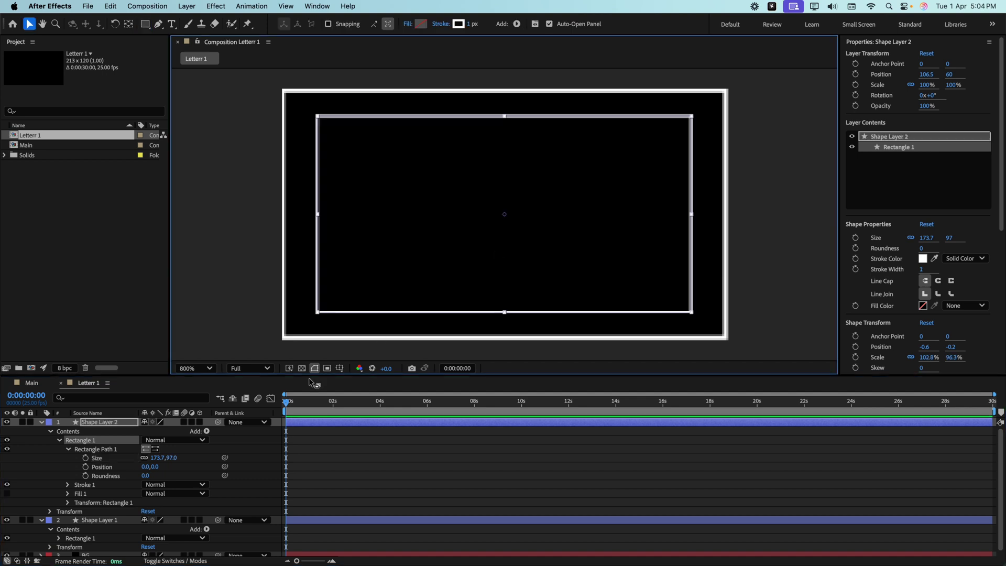
pyautogui.click(270, 309)
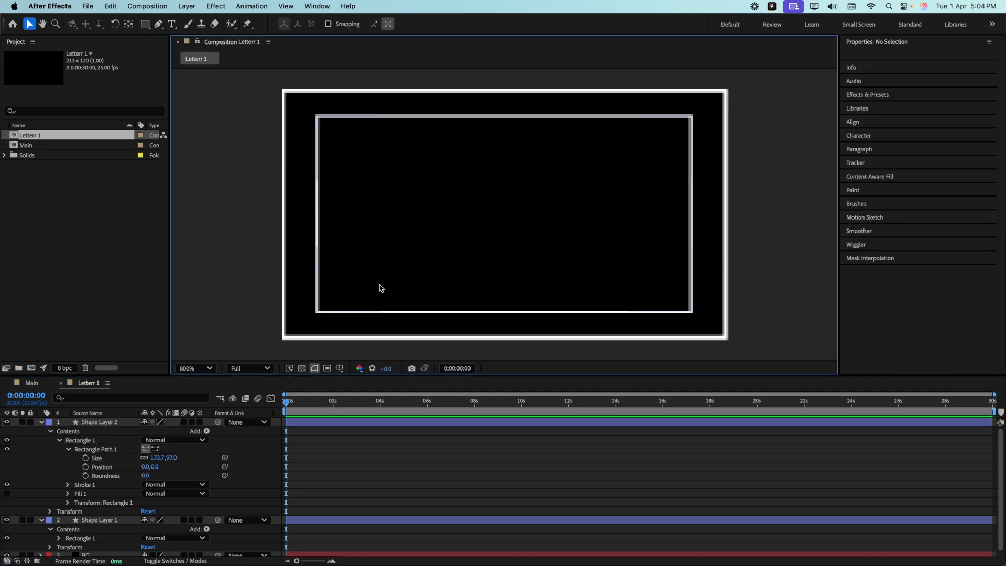
# - Add a text layer reading "S" inside the inner frame and move its anchor point to the letter's centre
pyautogui.click(172, 23)
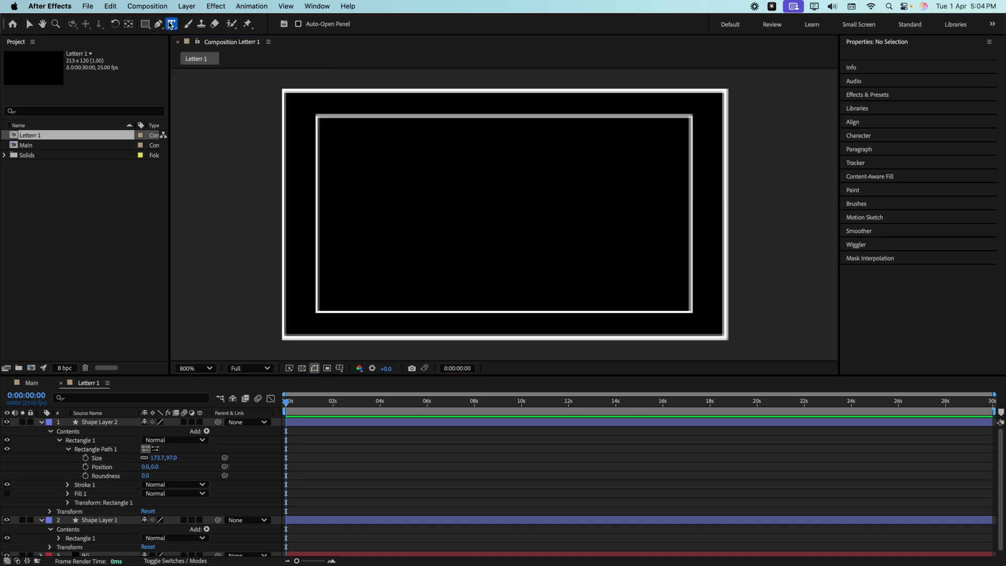
pyautogui.click(476, 199)
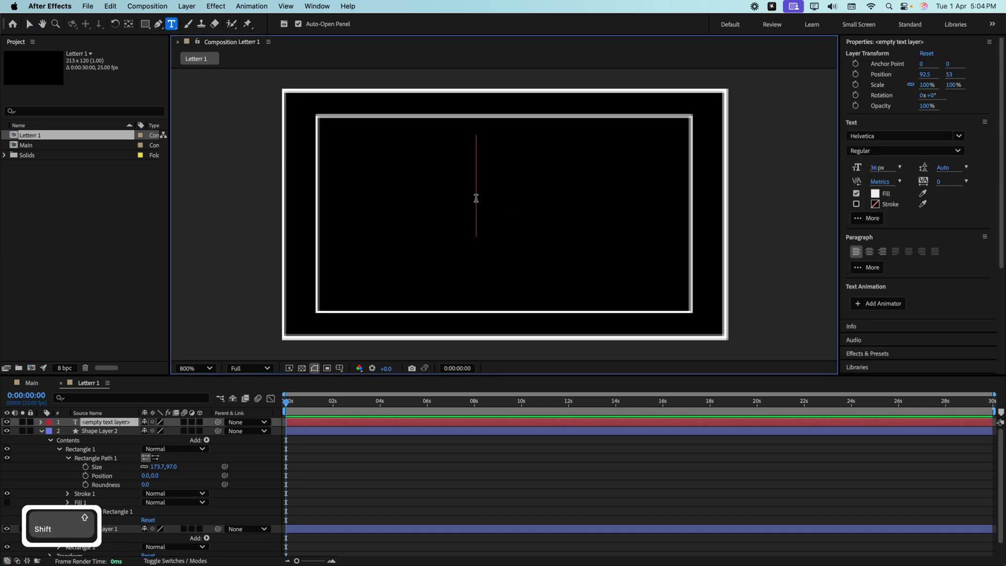
pyautogui.write('S')
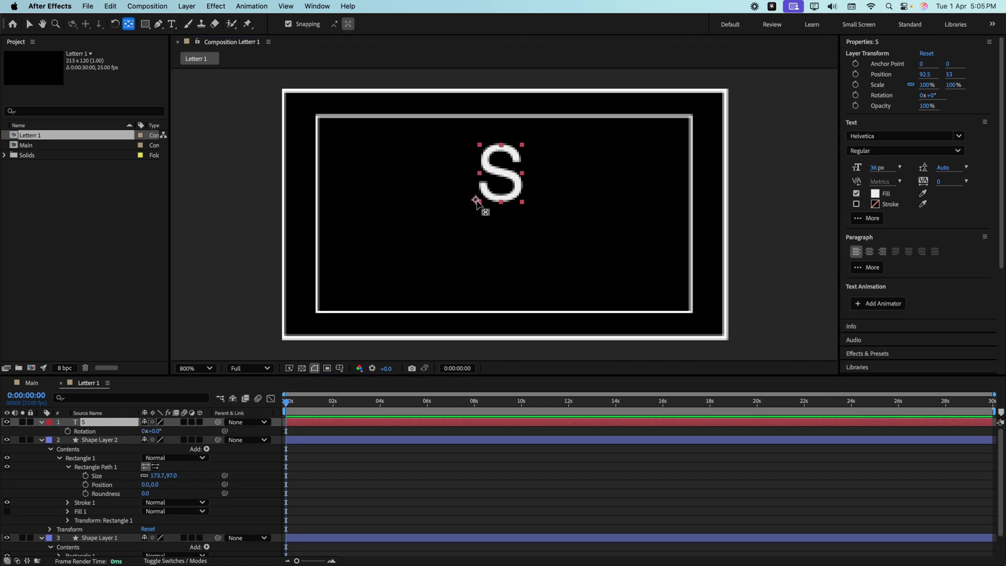
pyautogui.moveTo(477, 200); pyautogui.dragTo(499, 174)
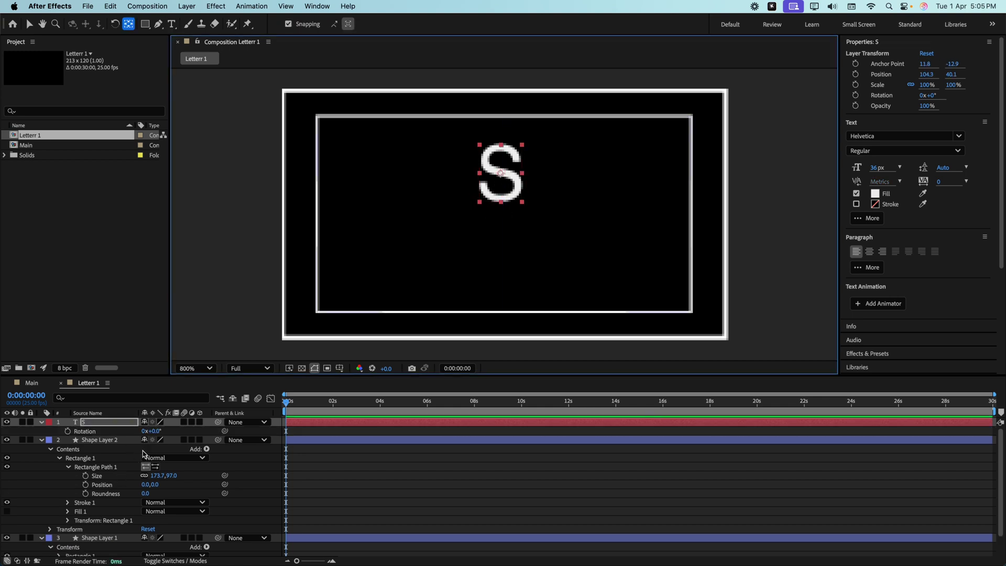
# - Rotate the S layer to -90° and move it to the centre of the composition
pyautogui.moveTo(155, 436); pyautogui.dragTo(113, 433)
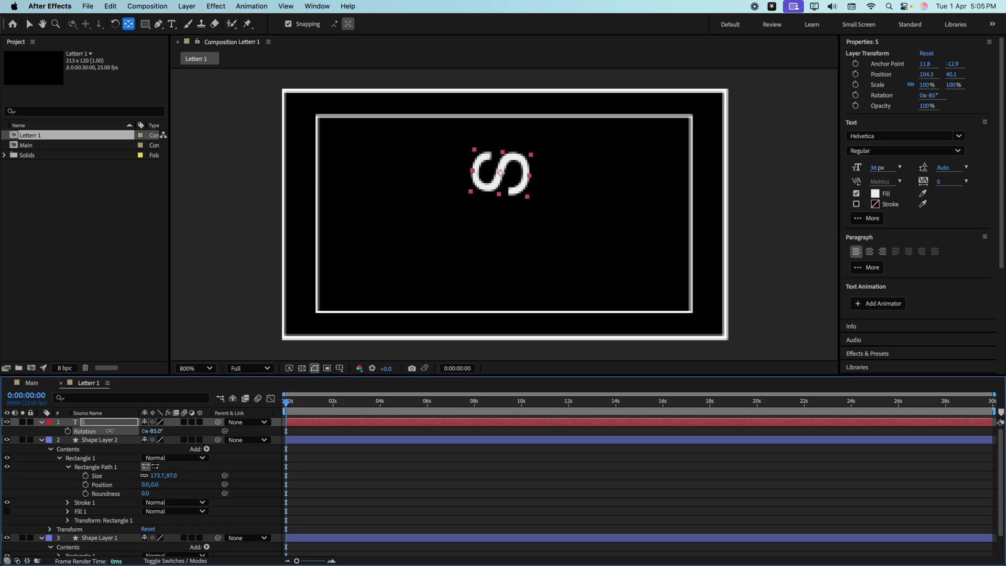
pyautogui.click(156, 431)
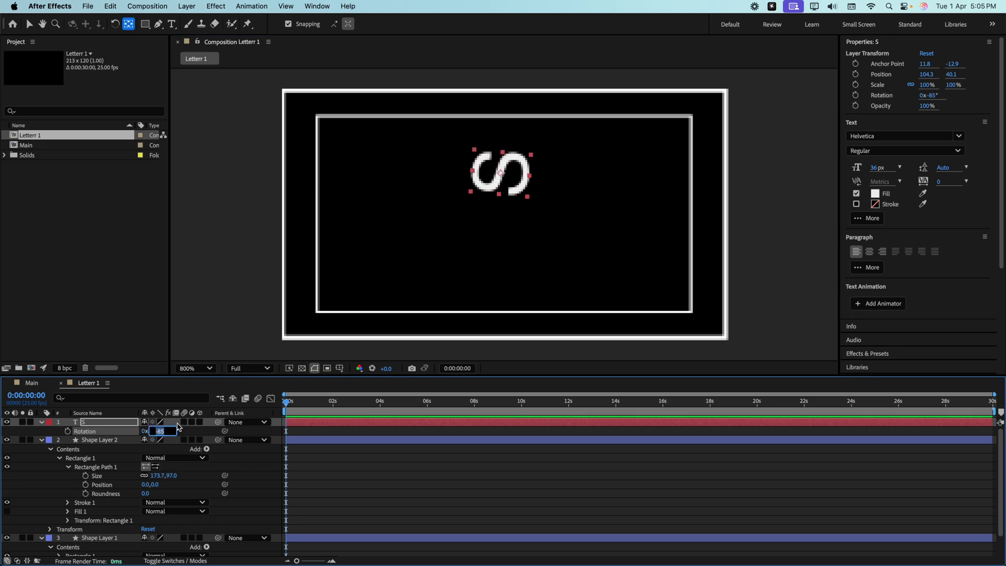
pyautogui.write('-90')
pyautogui.click(205, 432)
pyautogui.click(30, 24)
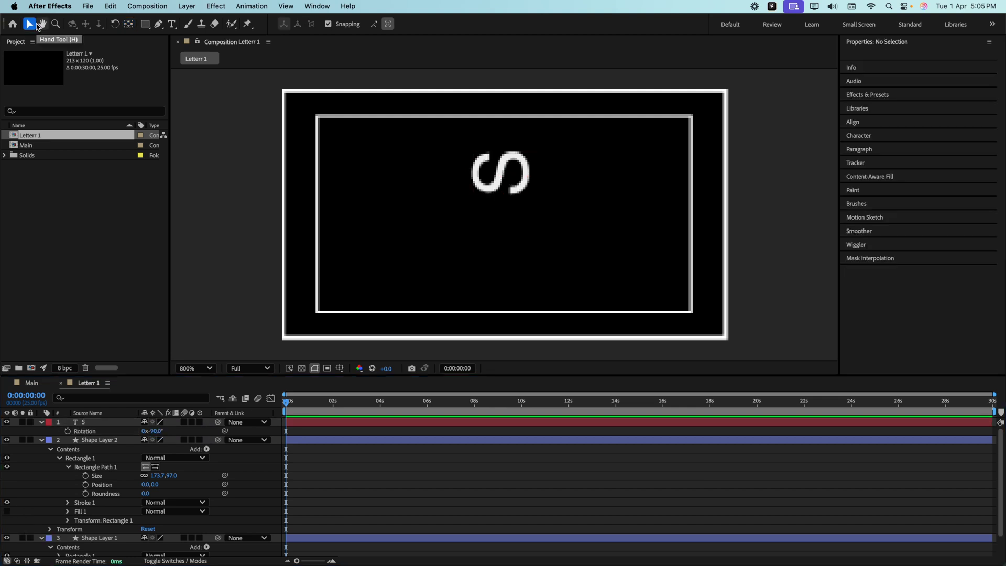
pyautogui.moveTo(496, 187); pyautogui.dragTo(498, 229)
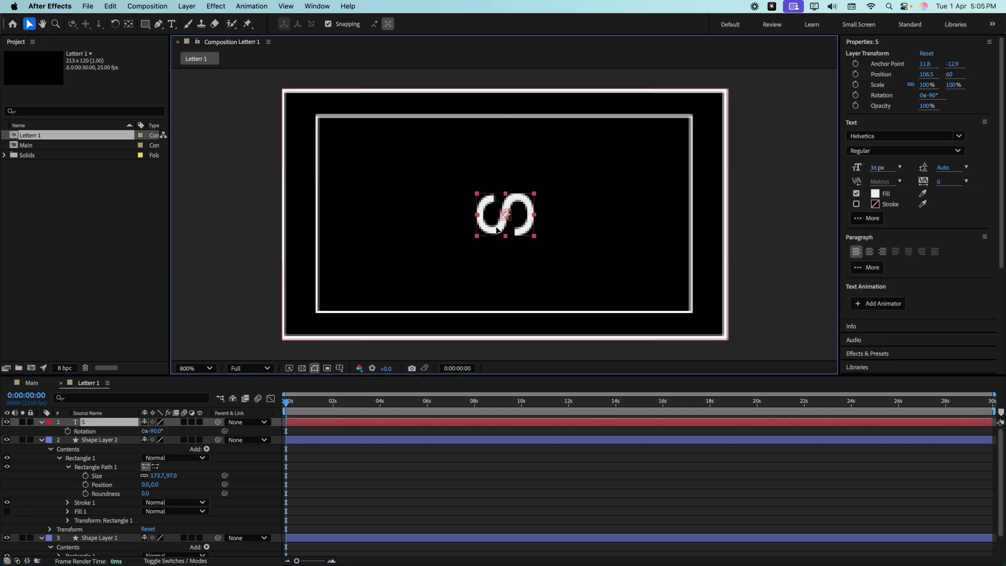
# - Set the letter S in Oswald Medium at 120 px and centre it within the inner frame
pyautogui.doubleClick(498, 229)
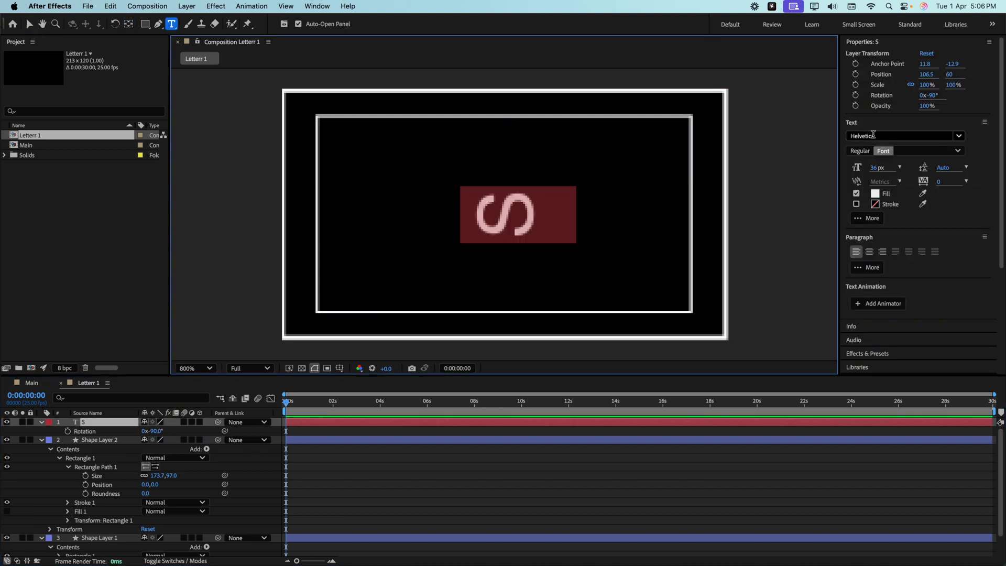
pyautogui.click(873, 135)
pyautogui.write('osw')
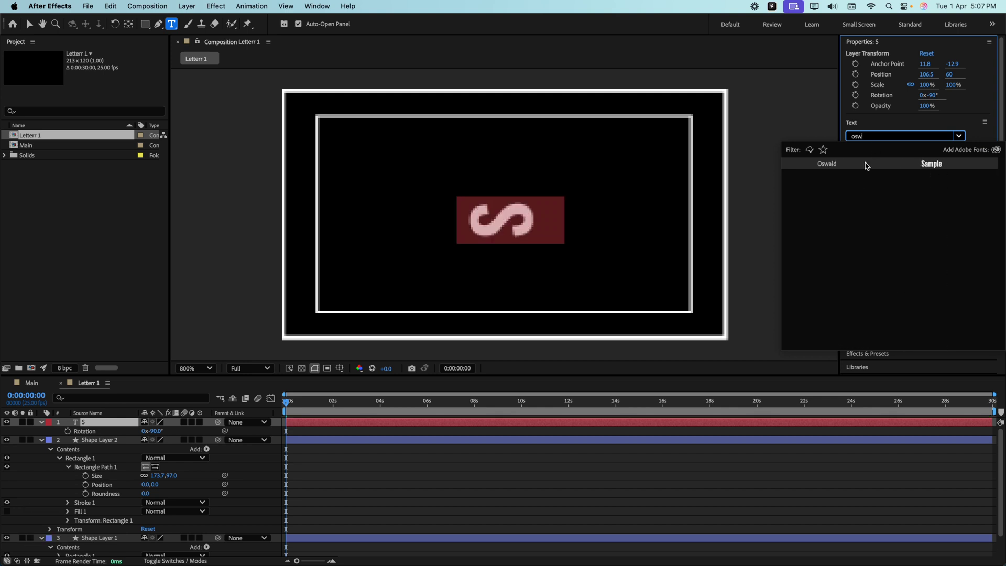
pyautogui.click(866, 166)
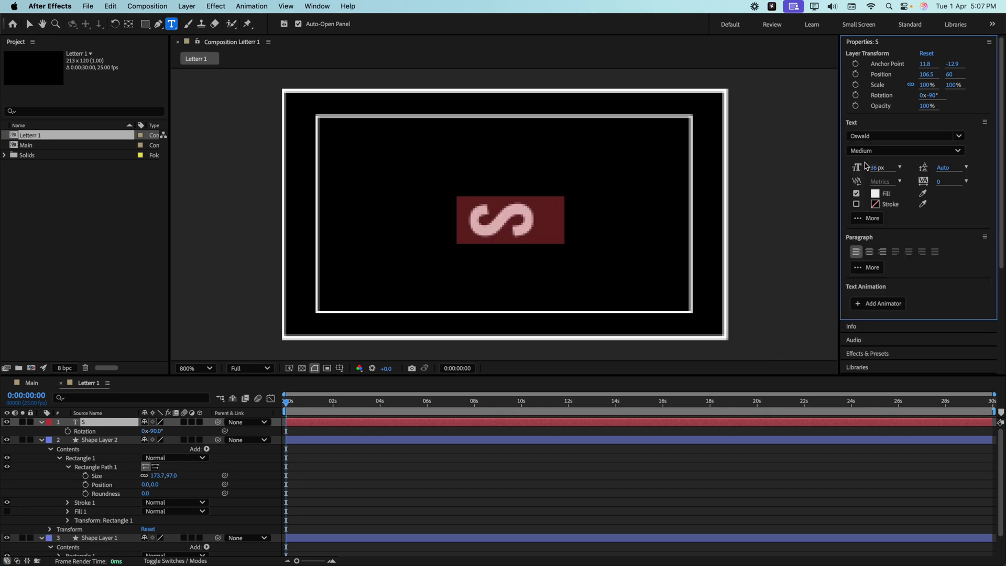
pyautogui.click(872, 169)
pyautogui.write('120')
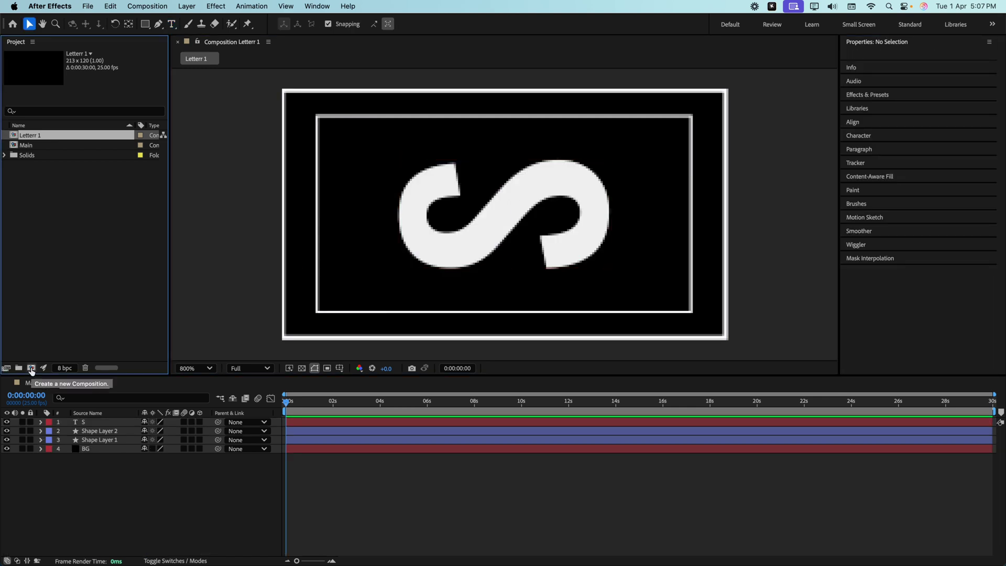
# - Create a composition named S with the HD 1920x1080 25 fps preset and a duration of 5 seconds
pyautogui.click(31, 368)
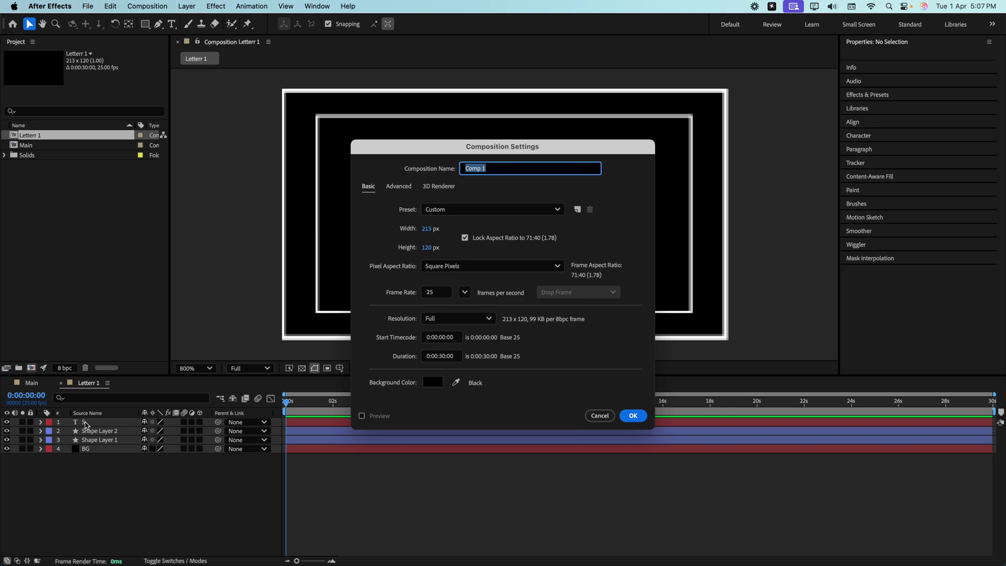
pyautogui.write('S')
pyautogui.click(484, 212)
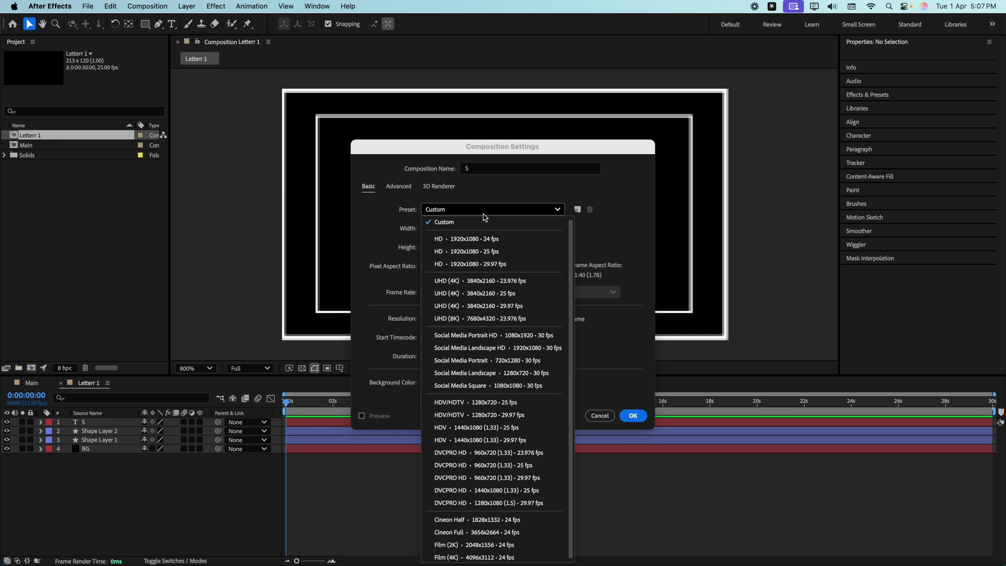
pyautogui.click(469, 254)
pyautogui.click(448, 358)
pyautogui.press('BackSpace')
pyautogui.press('BackSpace')
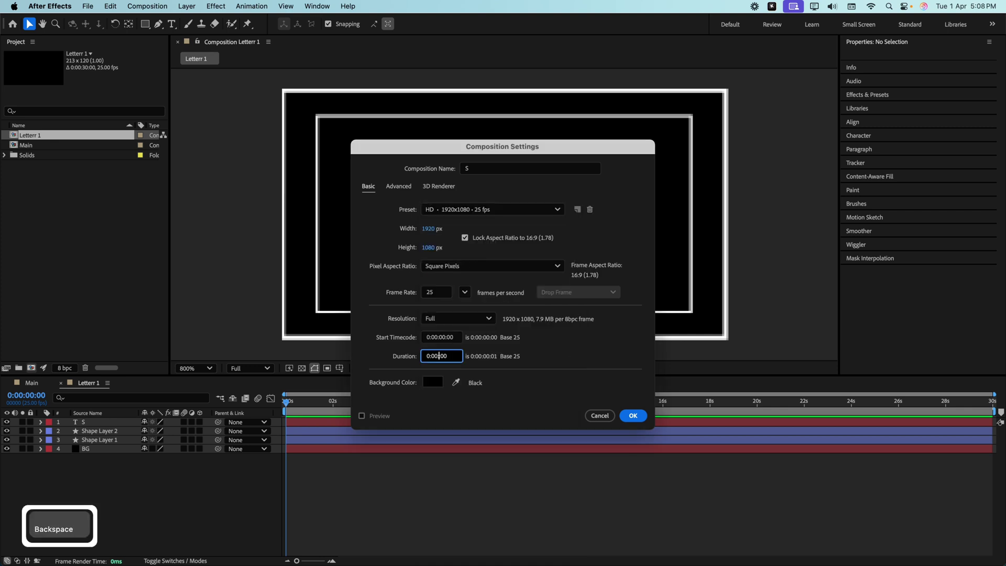
pyautogui.write('5')
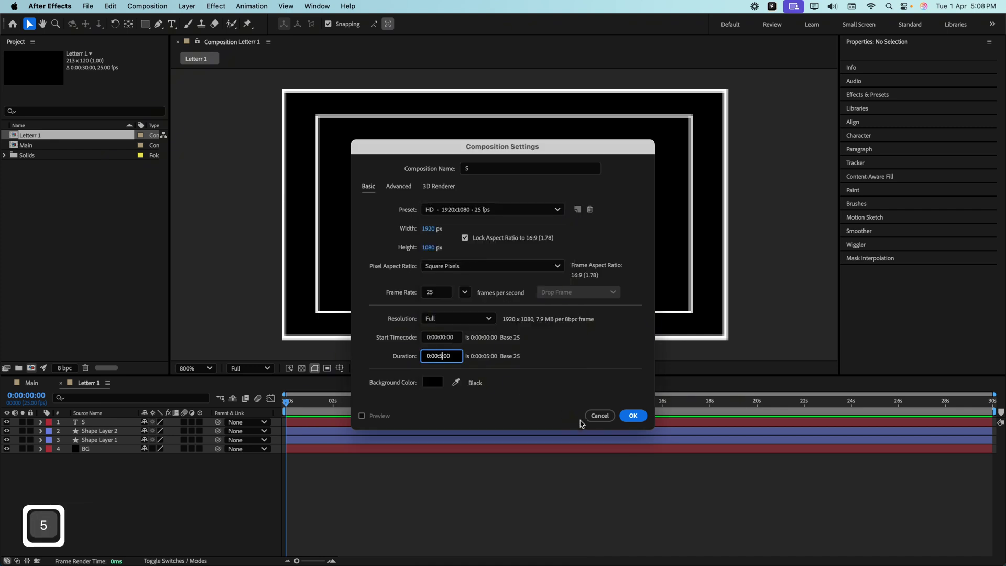
pyautogui.click(634, 415)
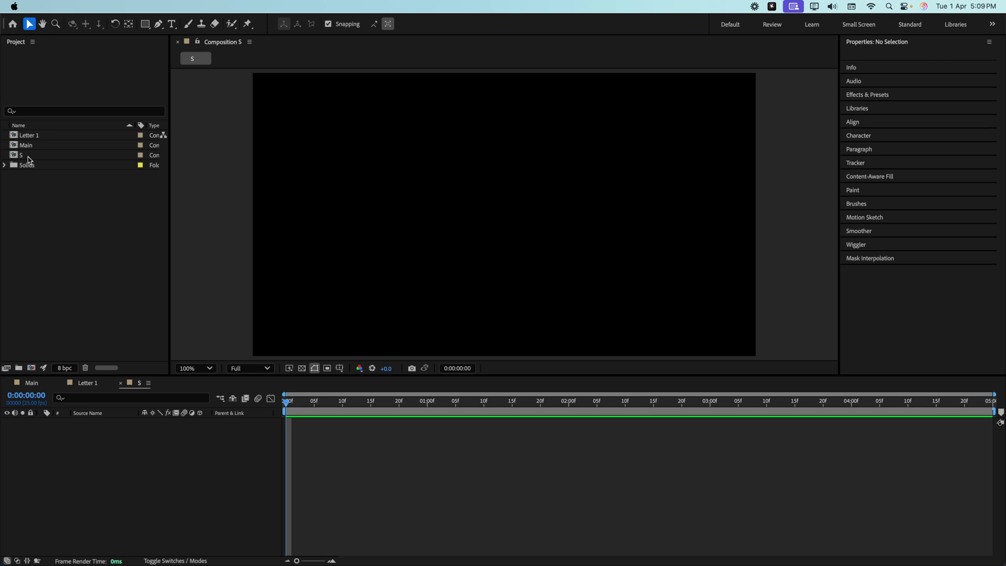
# - Add the Letter 1 composition to S and place it in the frame's bottom-left corner
pyautogui.moveTo(30, 136); pyautogui.dragTo(82, 435)
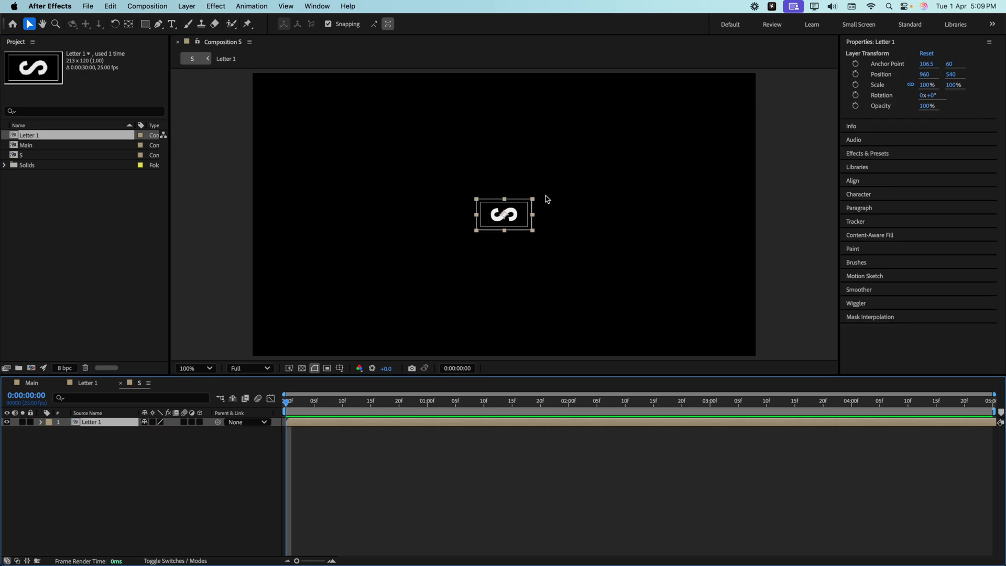
pyautogui.moveTo(520, 217); pyautogui.dragTo(297, 344)
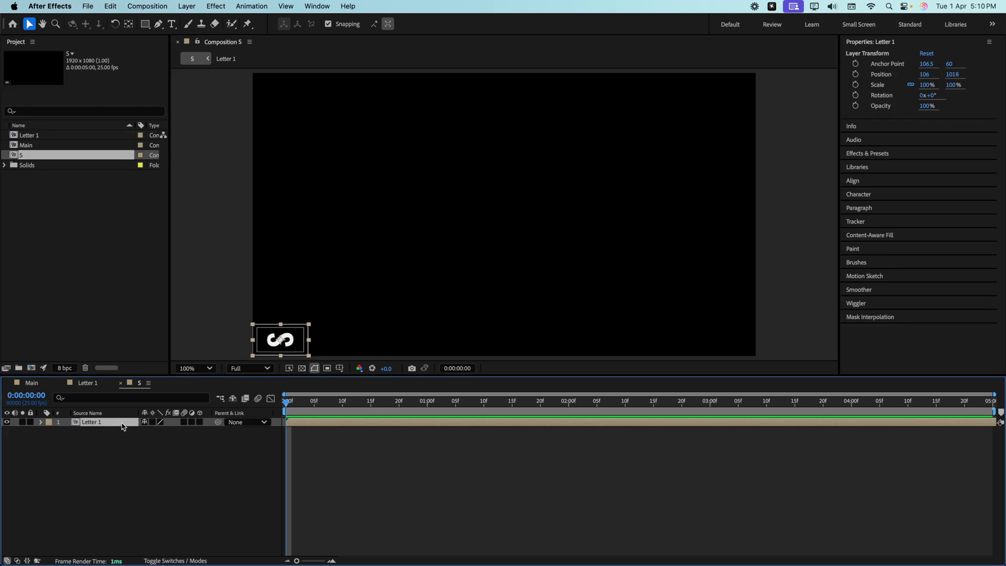
# - Duplicate the Letter 1 layer to make ten layers and move the second one to the frame's bottom-right corner
pyautogui.press('super+d')
pyautogui.press('super+d')
pyautogui.press('super+d')
pyautogui.press('super+d')
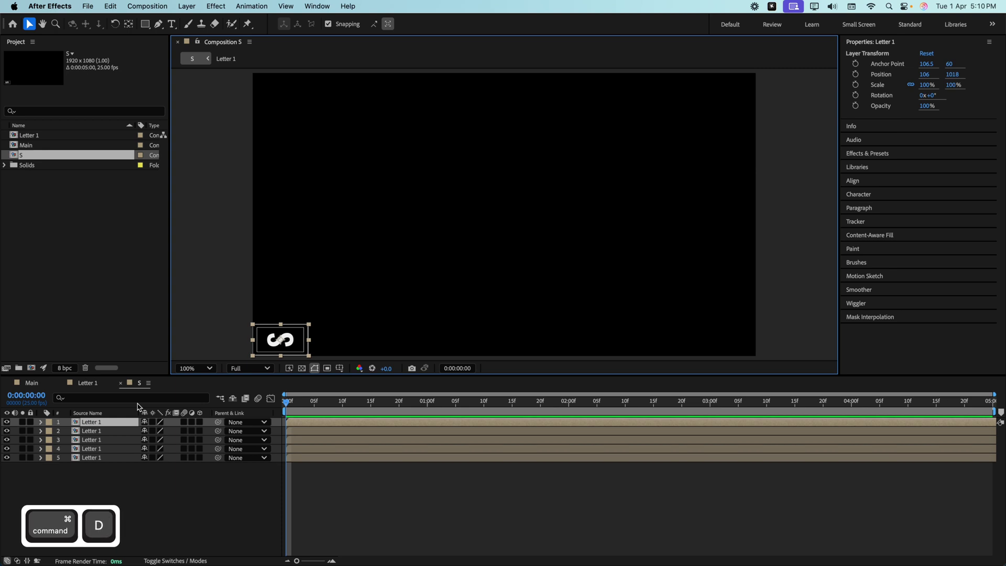
pyautogui.press('super+d')
pyautogui.press('super+d')
pyautogui.press('super+d')
pyautogui.press('super+d')
pyautogui.press('super+d')
pyautogui.click(96, 431)
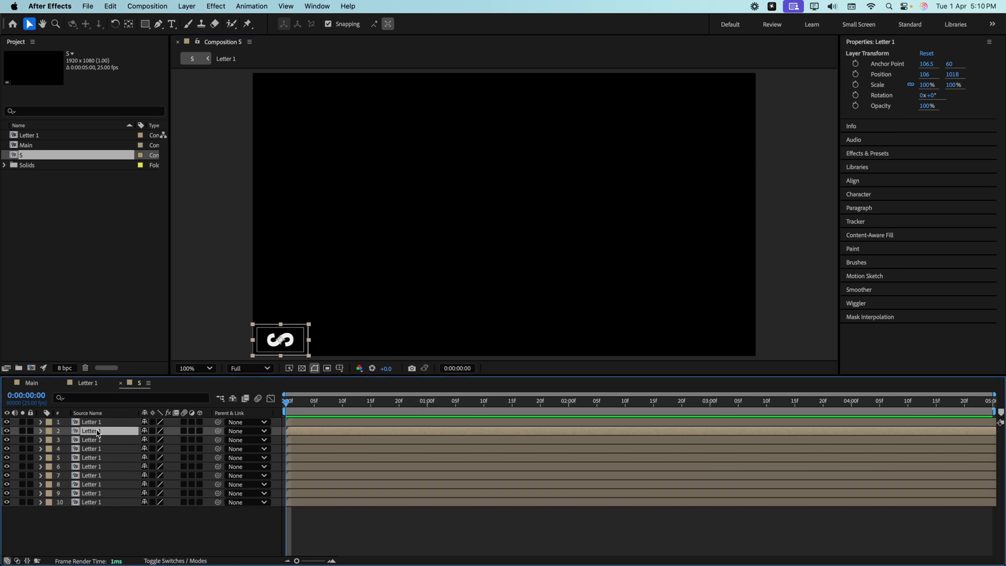
pyautogui.moveTo(295, 348); pyautogui.dragTo(743, 346)
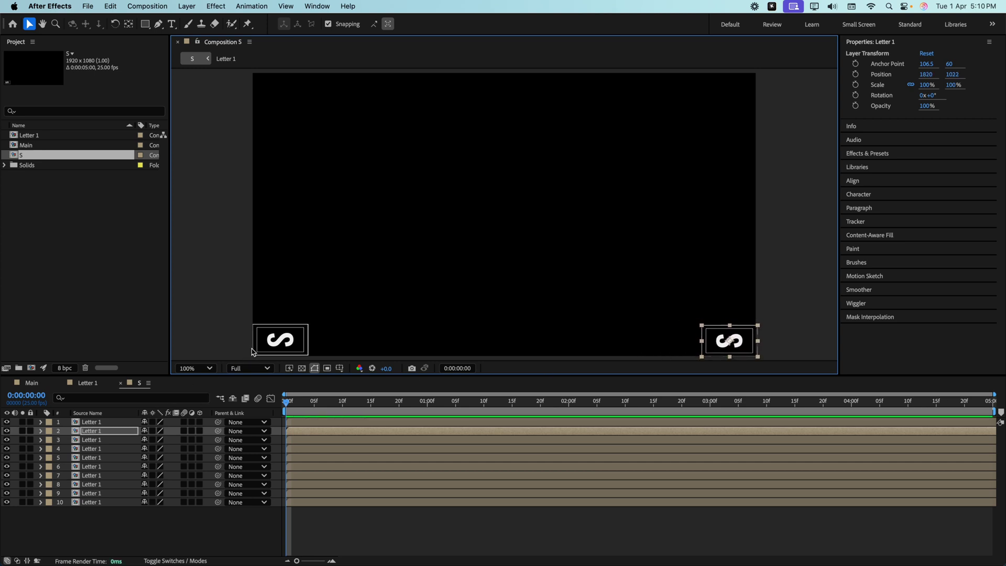
# - In Letter 1, stretch the inner frame about its centre to about 111% width and 113% height, closer to the outer frame
pyautogui.click(89, 383)
pyautogui.click(319, 222)
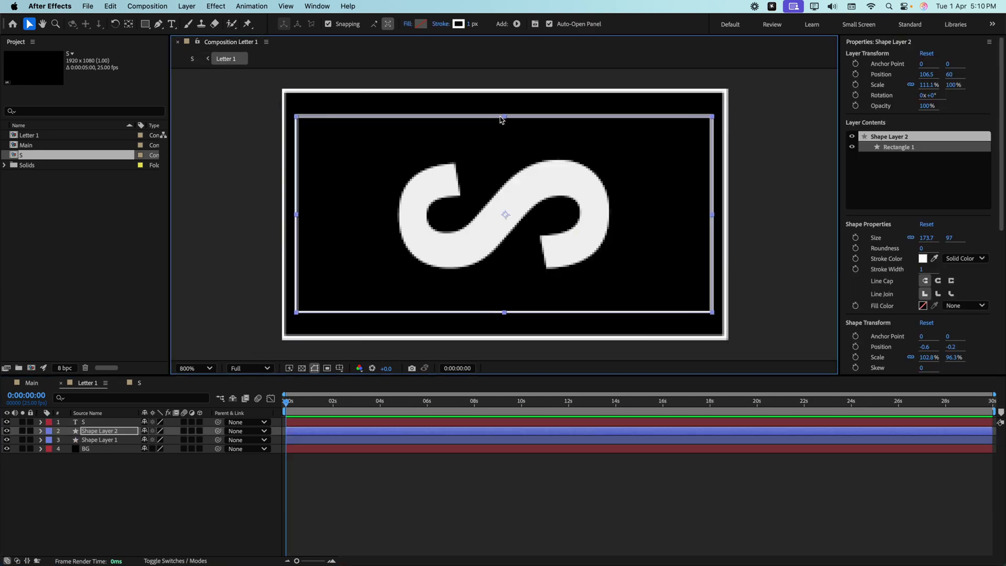
pyautogui.moveTo(499, 117); pyautogui.dragTo(504, 103)
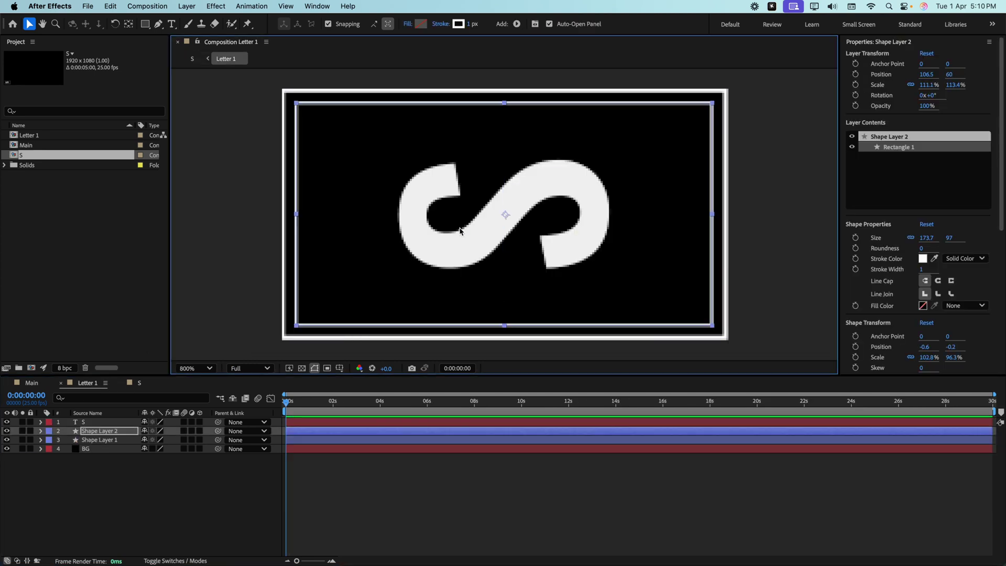
pyautogui.doubleClick(461, 229)
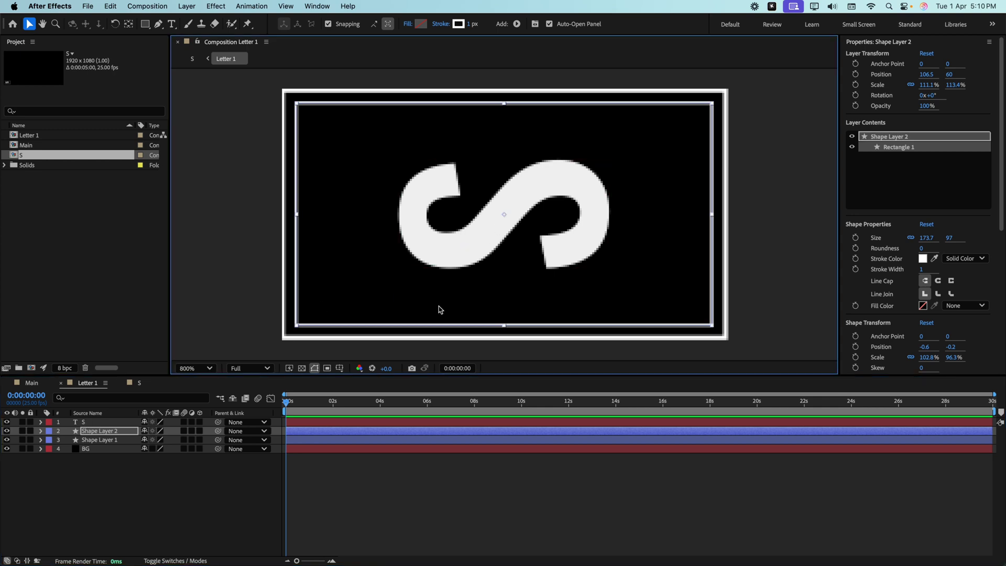
# - Enlarge the letter S in the Letter 1 composition to 132 px
pyautogui.click(576, 250)
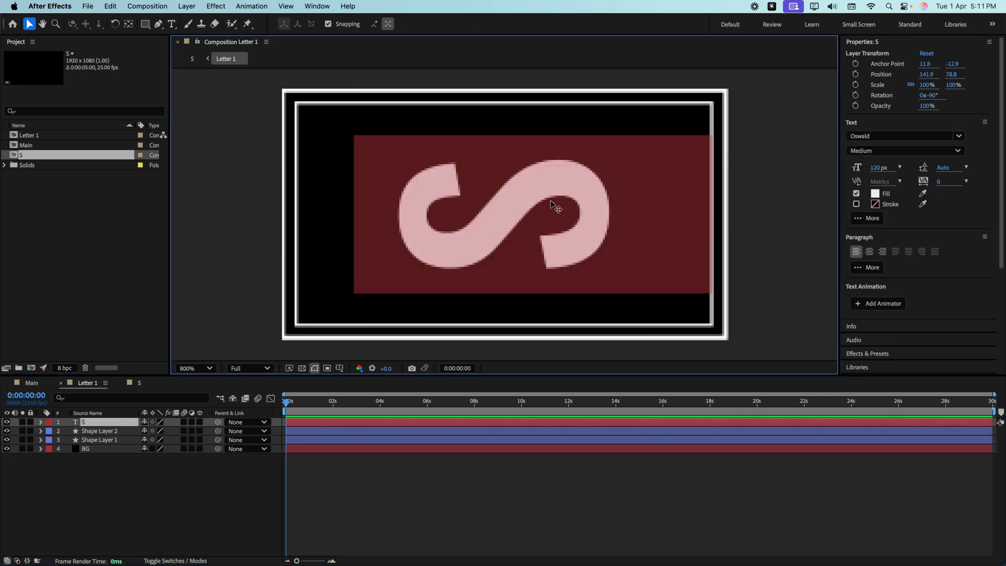
pyautogui.press('super+t')
pyautogui.moveTo(880, 169); pyautogui.dragTo(885, 169)
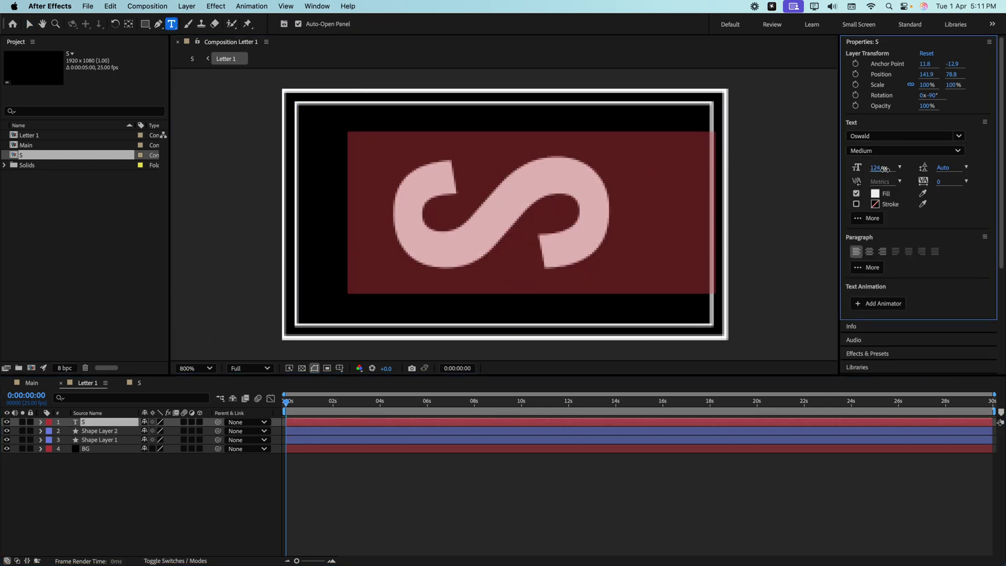
# - In composition S, distribute layers 2 to 10 evenly across the width and align their bottom edges
pyautogui.click(139, 383)
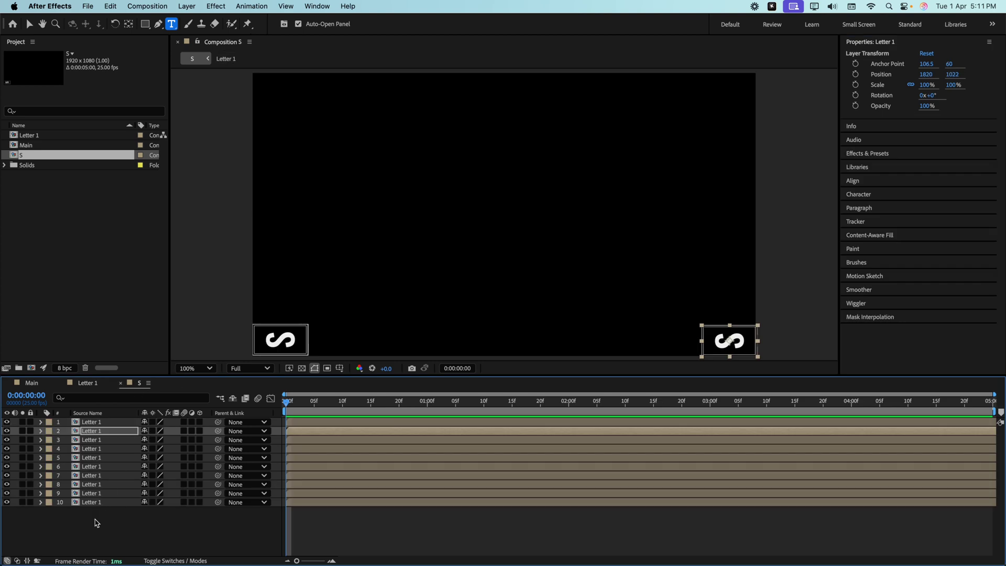
pyautogui.moveTo(95, 518); pyautogui.dragTo(103, 432)
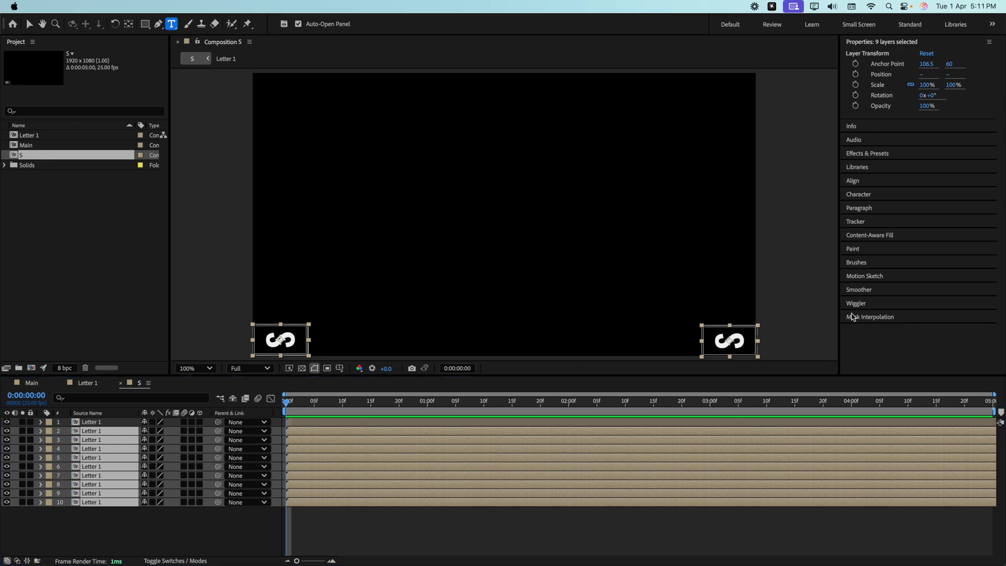
pyautogui.click(873, 183)
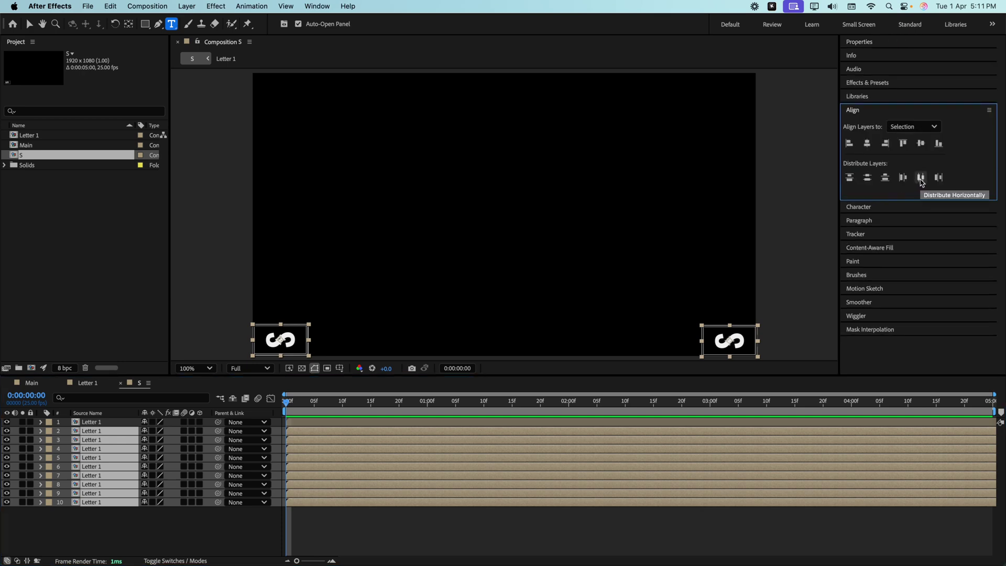
pyautogui.click(921, 179)
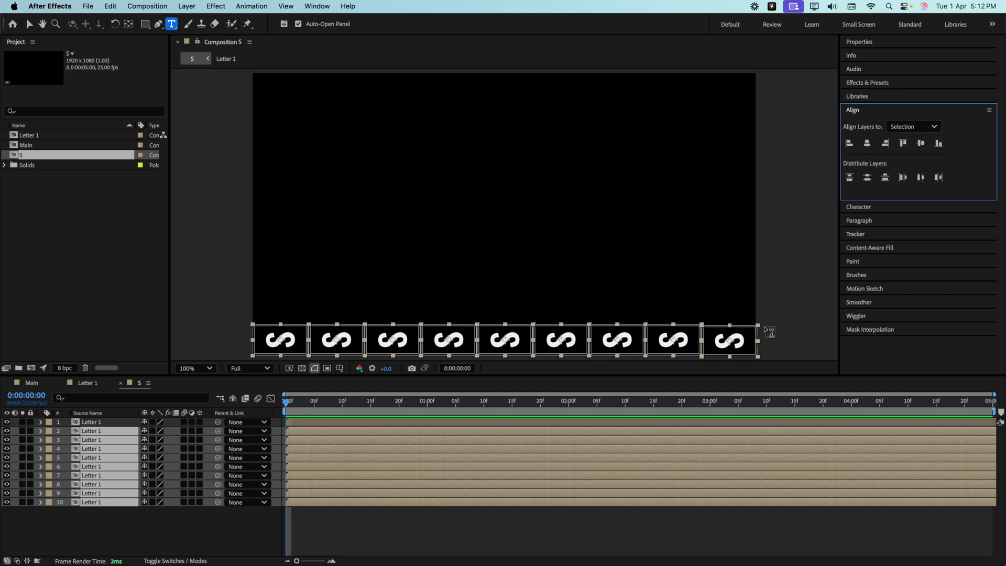
pyautogui.click(939, 143)
# - Move the first Letter 1 layer one tile width to the left, just outside the frame beside the row
pyautogui.press('v')
pyautogui.click(114, 423)
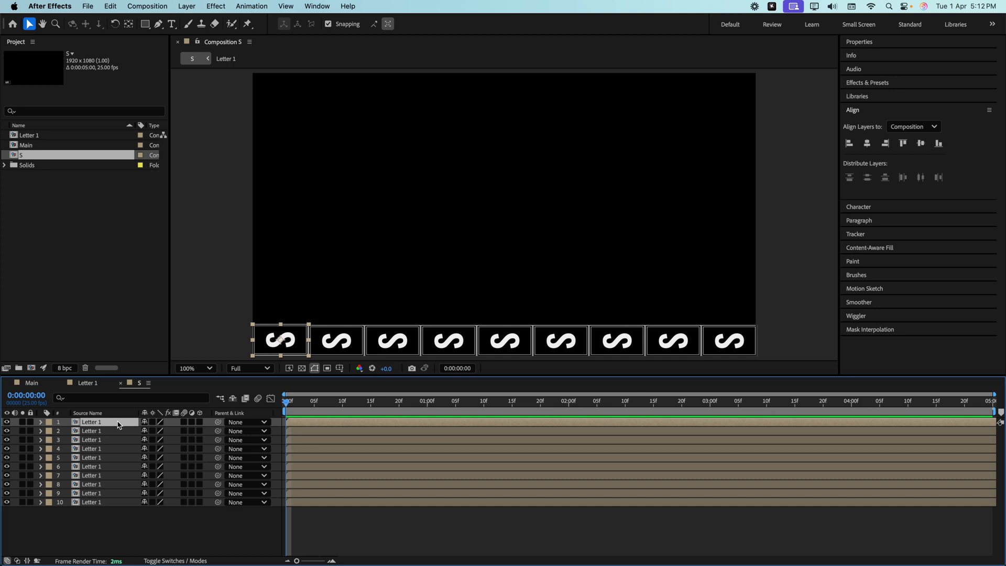
pyautogui.moveTo(291, 346); pyautogui.dragTo(236, 347)
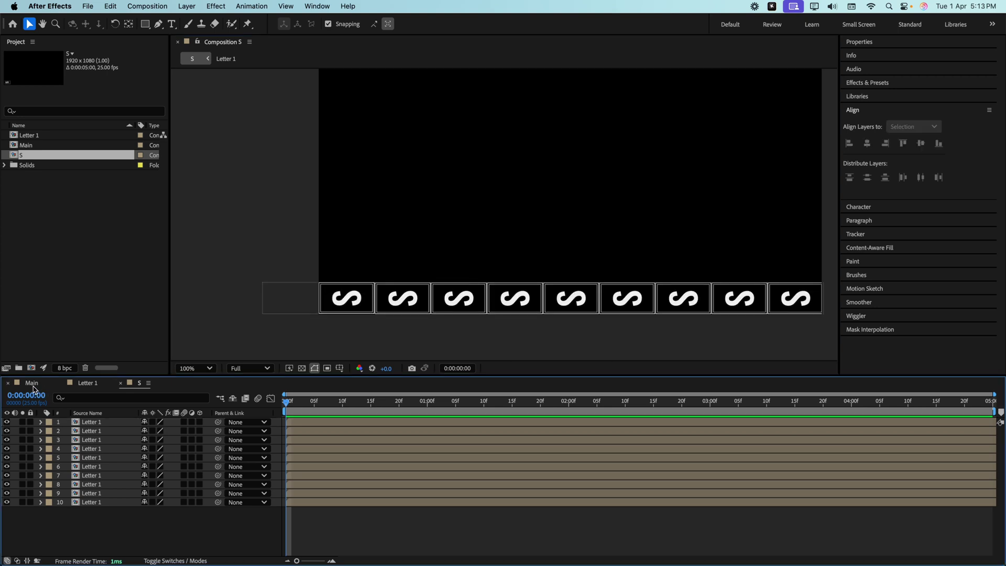
# - Add the S composition as a layer in the Main composition
pyautogui.click(31, 383)
pyautogui.click(52, 155)
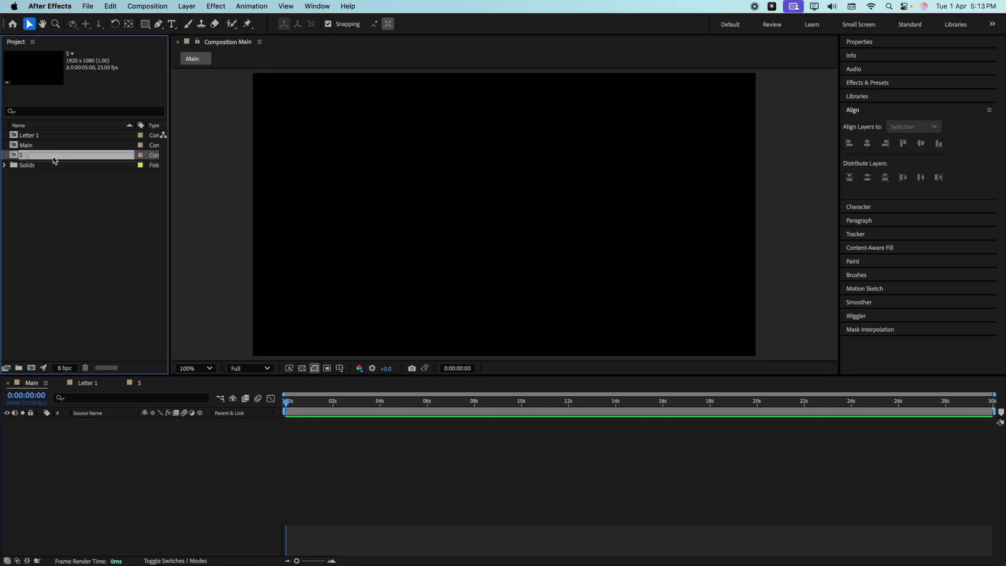
pyautogui.moveTo(51, 157); pyautogui.dragTo(56, 434)
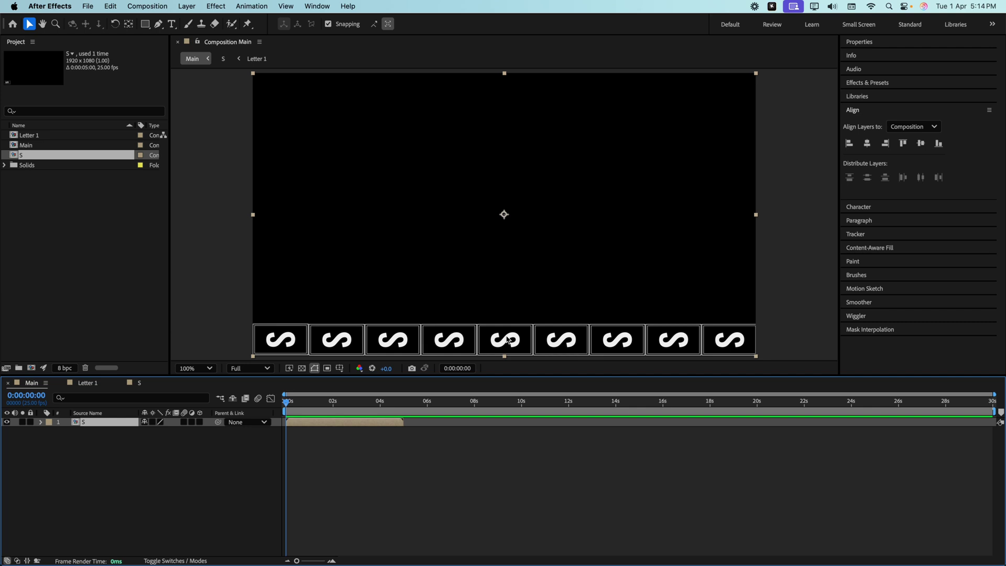
# - Create a project folder named Letters and put the Letter 1 composition in it
pyautogui.rightClick(62, 211)
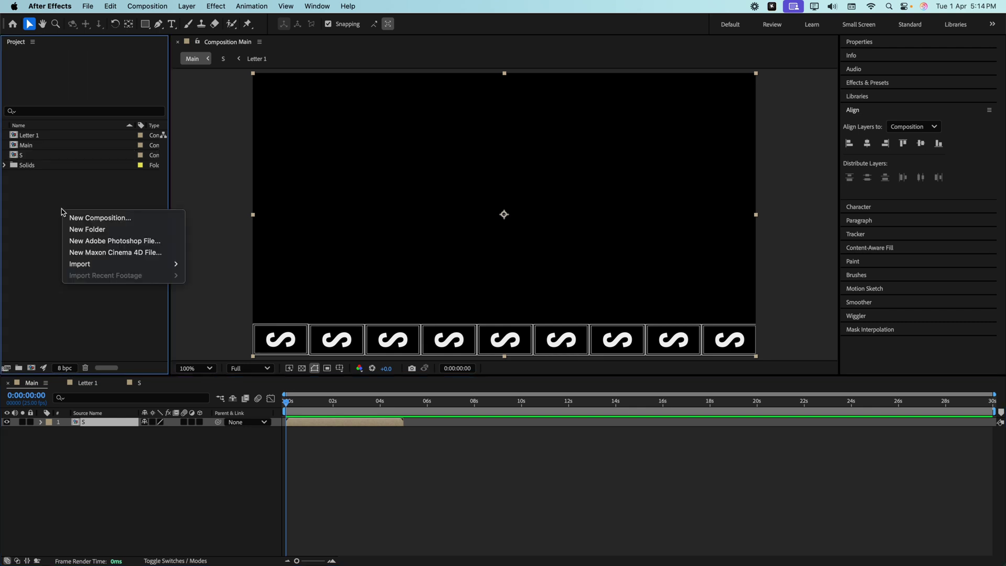
pyautogui.click(81, 231)
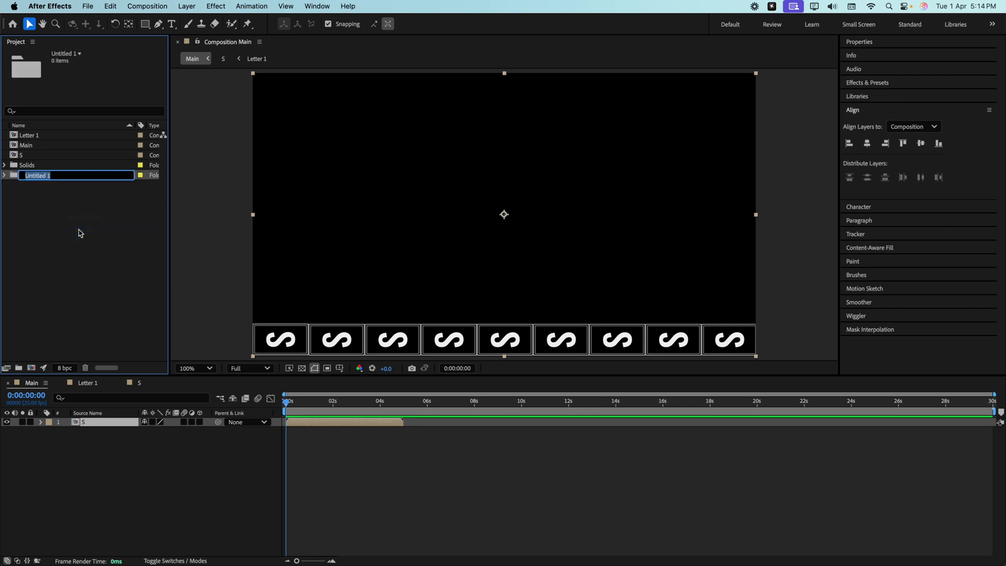
pyautogui.write('Leeters')
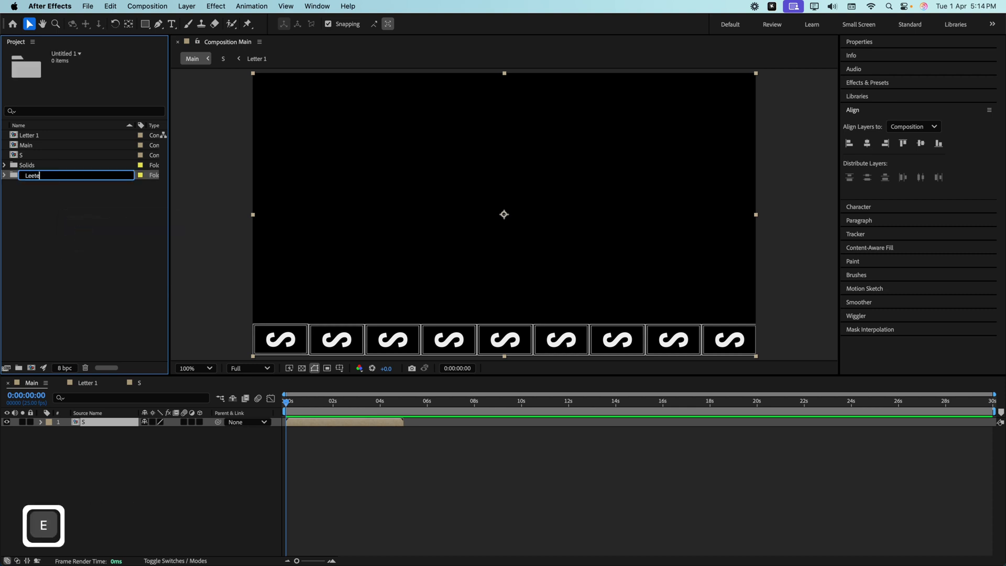
pyautogui.press('BackSpace')
pyautogui.press('BackSpace')
pyautogui.press('BackSpace')
pyautogui.press('BackSpace')
pyautogui.press('BackSpace')
pyautogui.press('BackSpace')
pyautogui.write('etters')
pyautogui.press('Return')
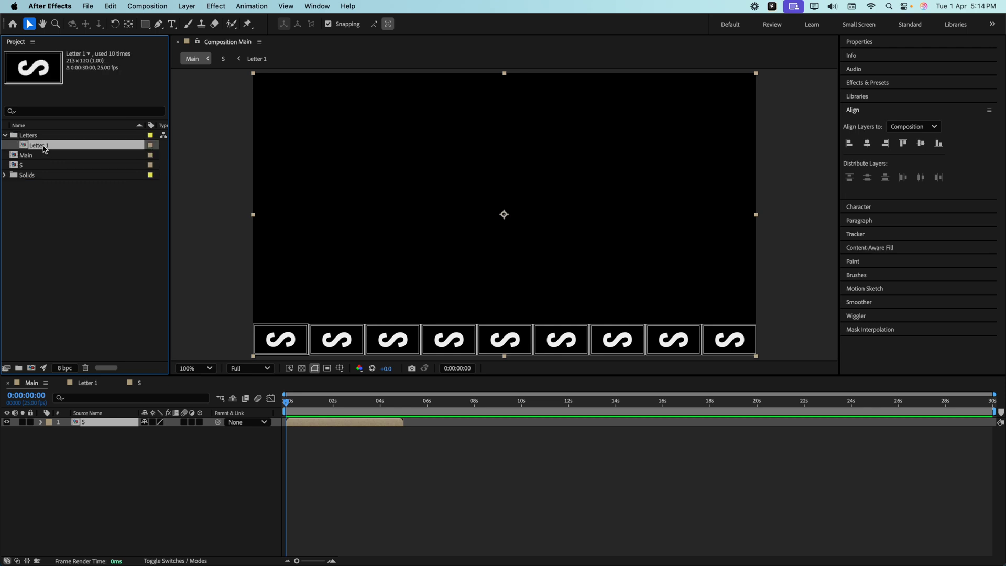
# - Duplicate the Letter 1 composition and open the copy, closing the Letter 1 and S timelines
pyautogui.press('super')
pyautogui.press('super+d')
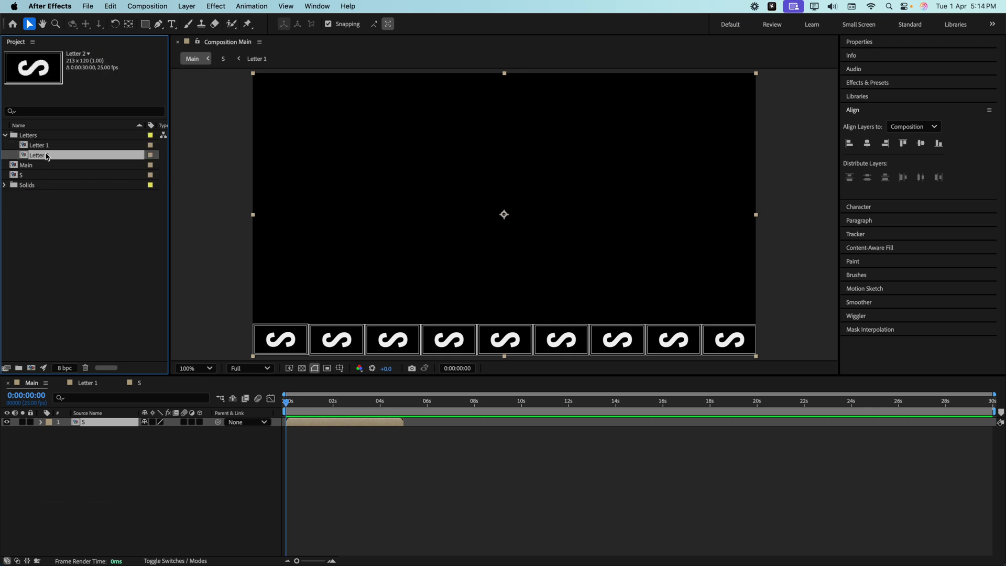
pyautogui.click(62, 384)
pyautogui.click(60, 383)
pyautogui.doubleClick(57, 157)
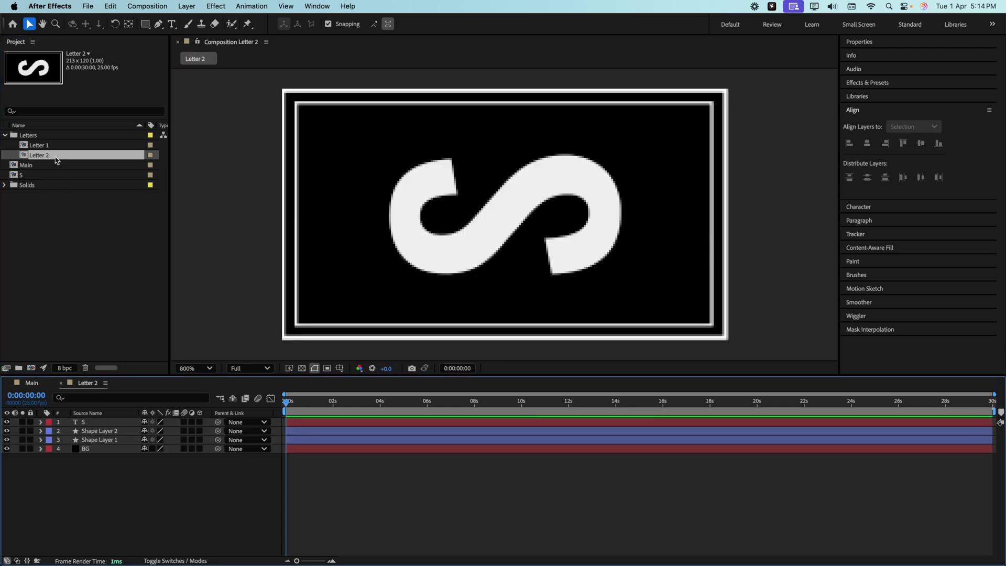
# - Replace the letter S with I in the Letter 2 composition and centre it vertically in the inner frame
pyautogui.doubleClick(458, 239)
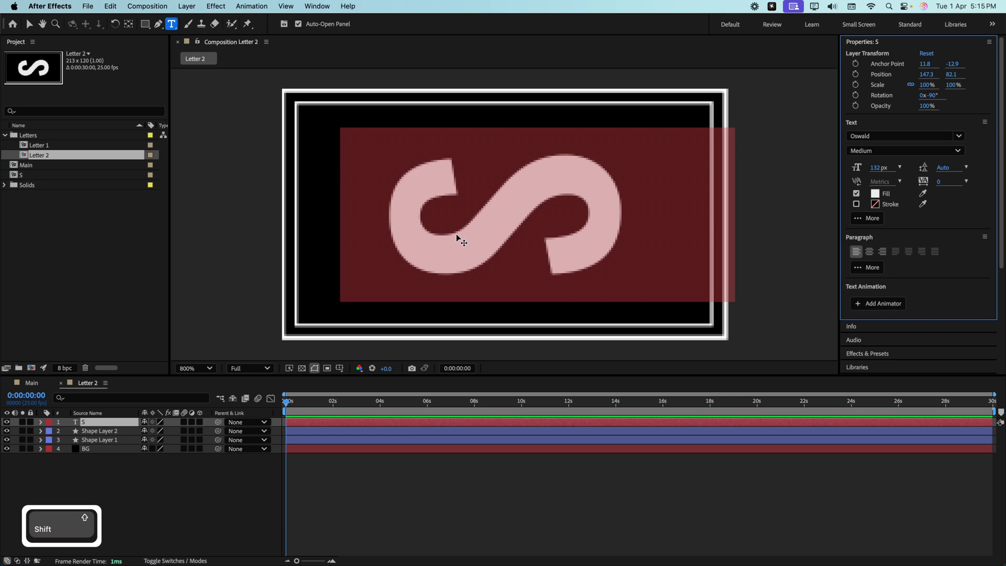
pyautogui.press('BackSpace')
pyautogui.click(29, 24)
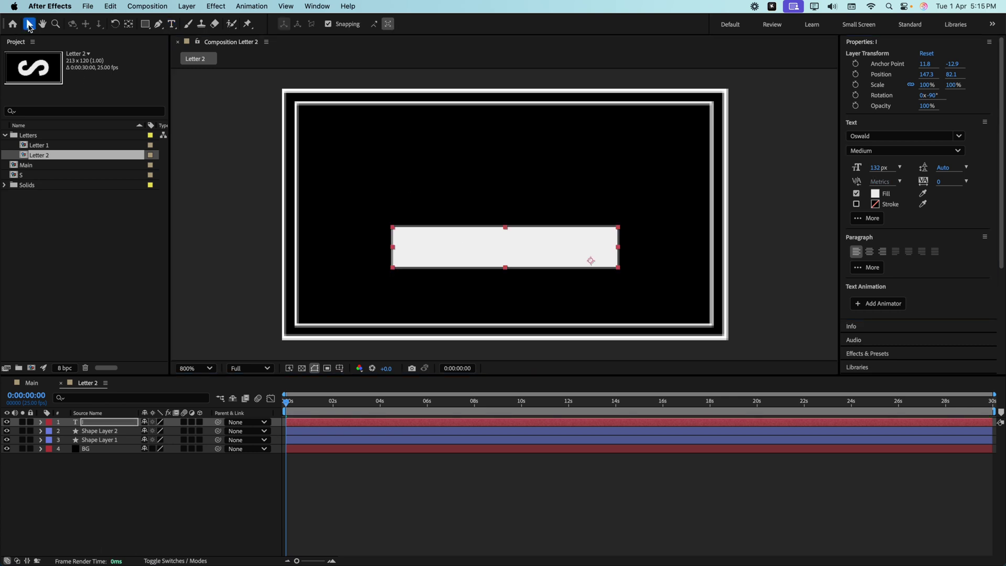
pyautogui.moveTo(480, 253); pyautogui.dragTo(483, 224)
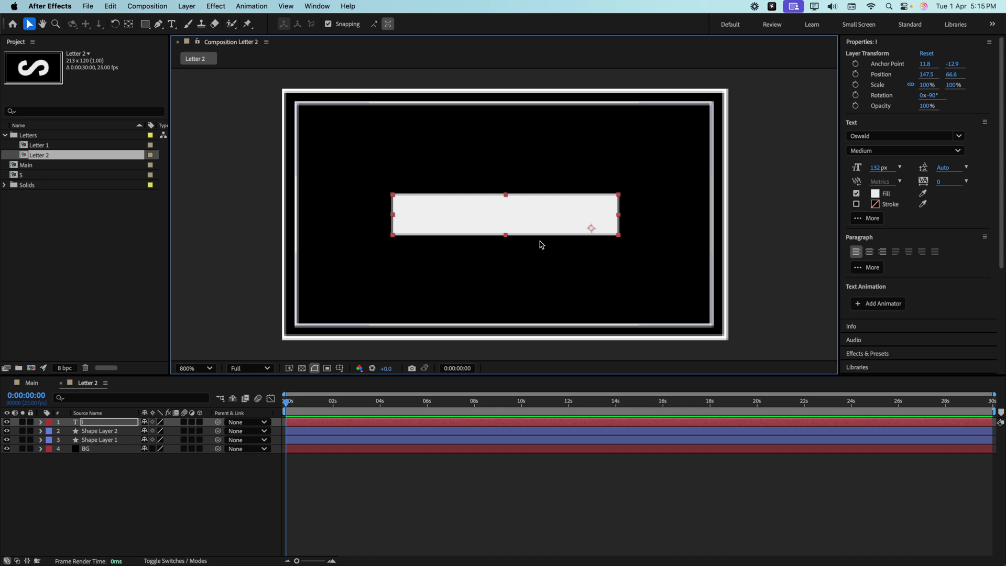
# - Duplicate the S composition, rename the copy I, and open it
pyautogui.doubleClick(38, 146)
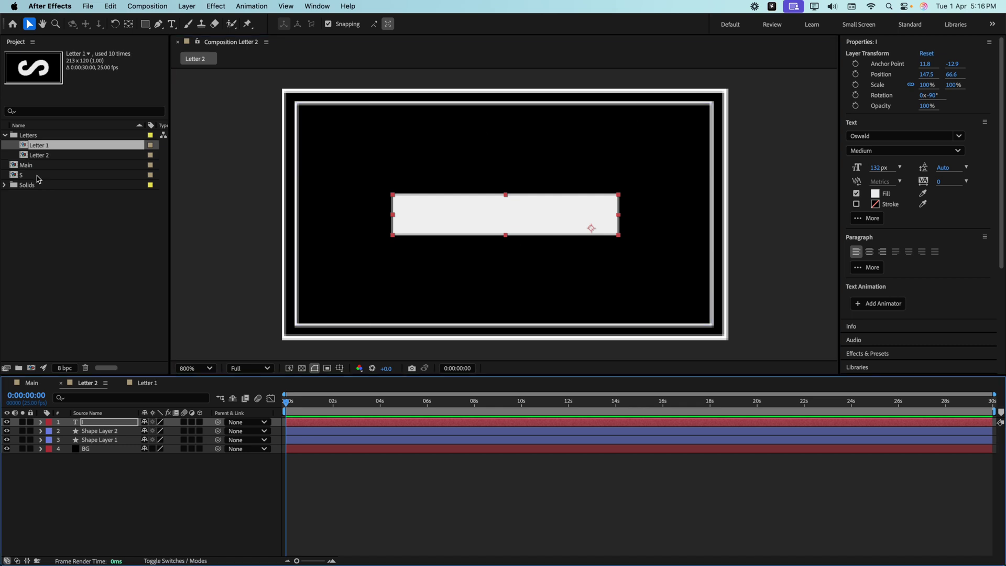
pyautogui.click(38, 176)
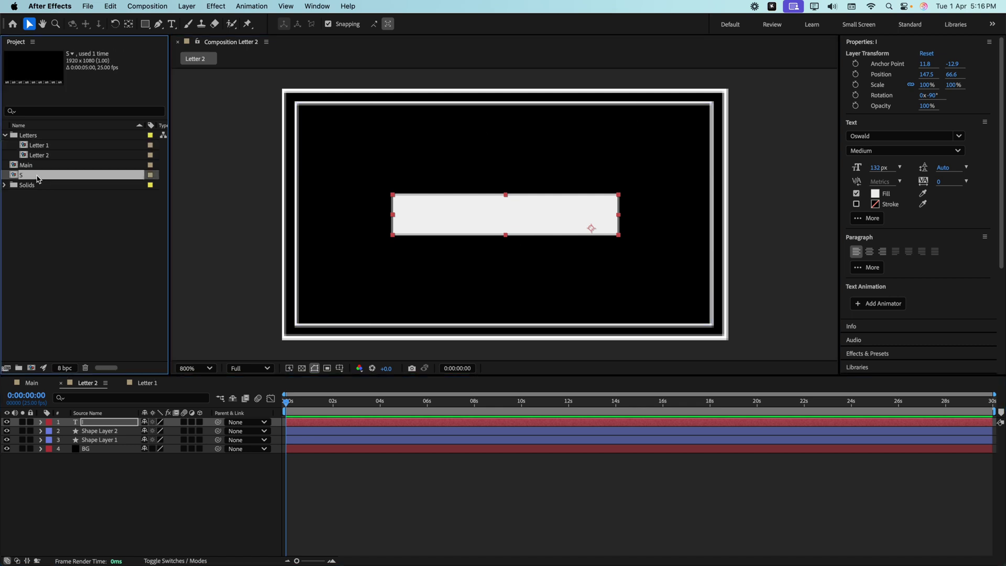
pyautogui.press('super')
pyautogui.press('super+d')
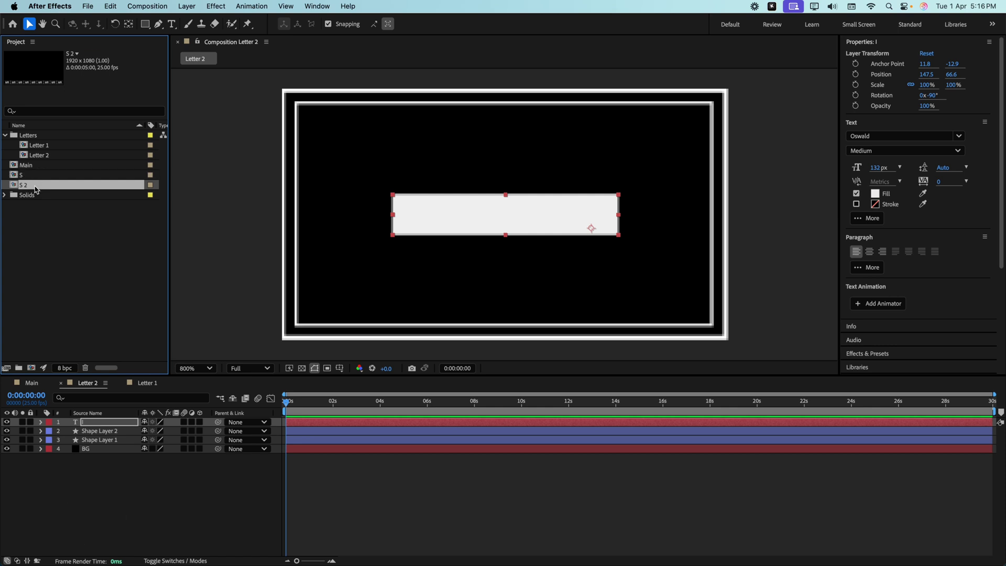
pyautogui.press('Return')
pyautogui.press('BackSpace')
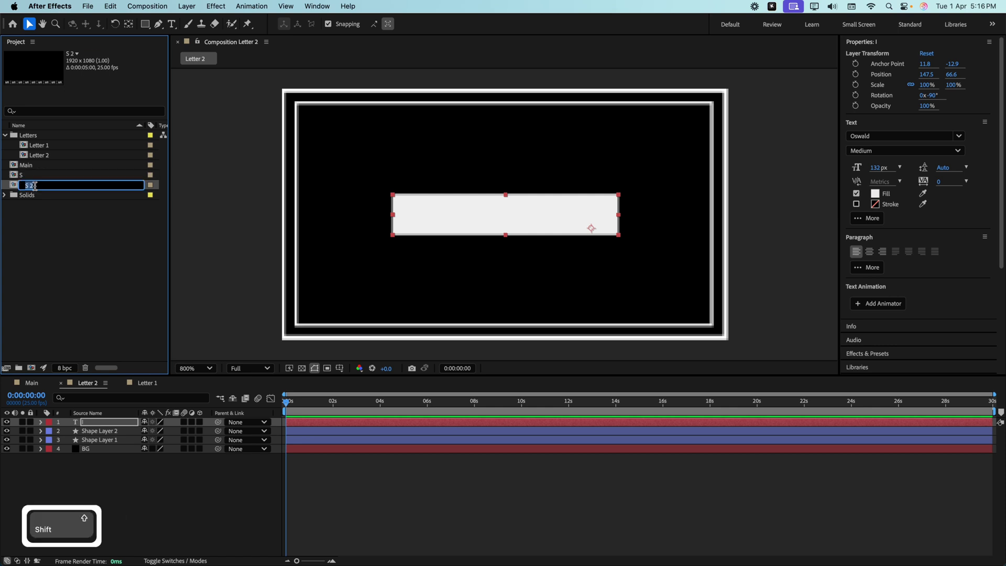
pyautogui.write('I')
pyautogui.press('Return')
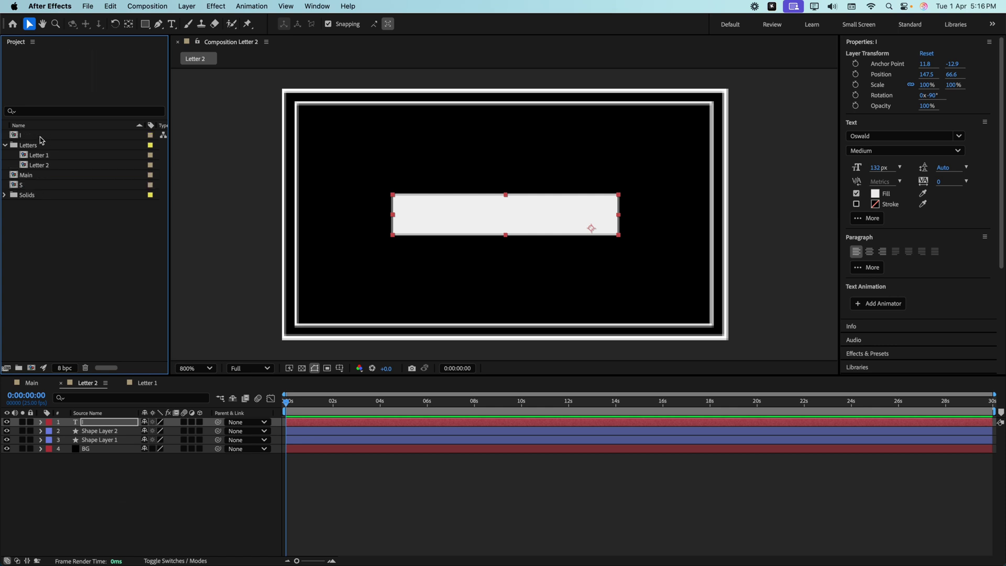
pyautogui.doubleClick(40, 136)
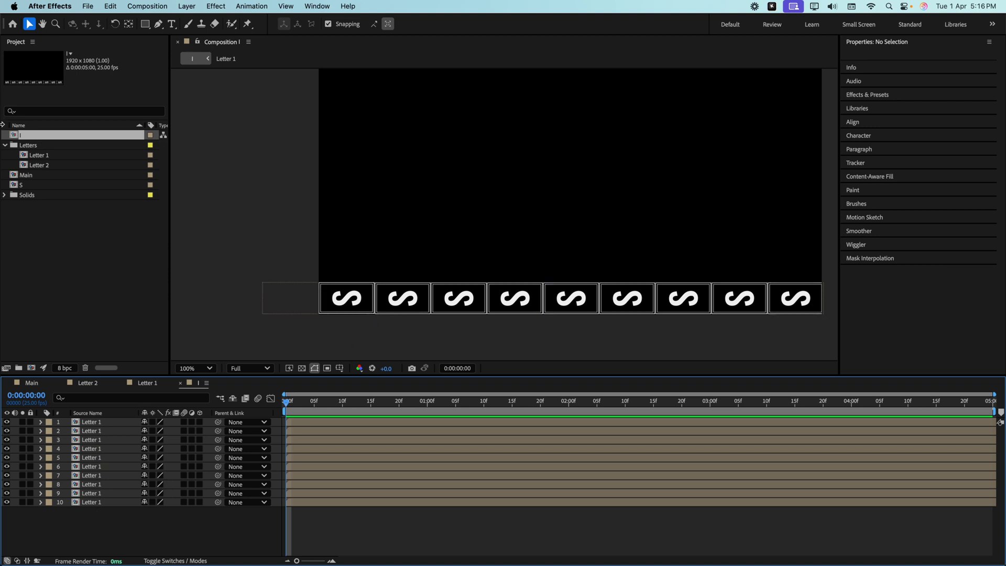
# - Replace all ten Letter 1 layers in the I composition with the Letter 2 composition
pyautogui.click(115, 535)
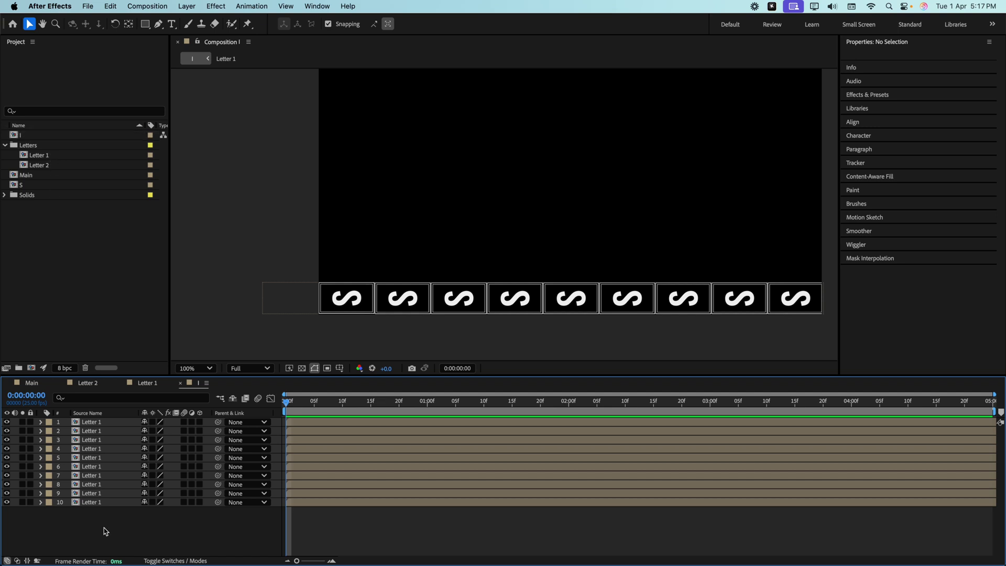
pyautogui.moveTo(101, 522); pyautogui.dragTo(106, 425)
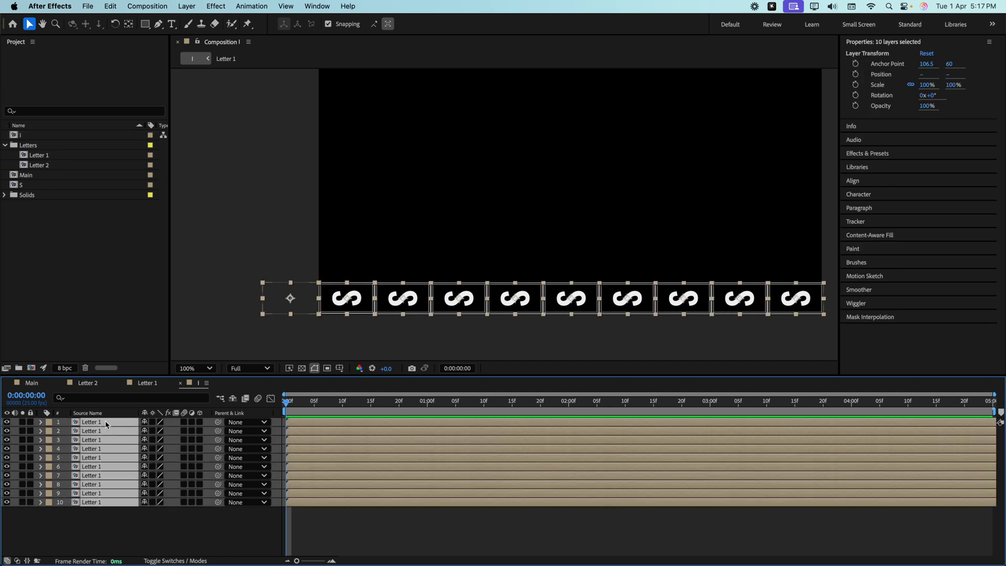
pyautogui.press('super')
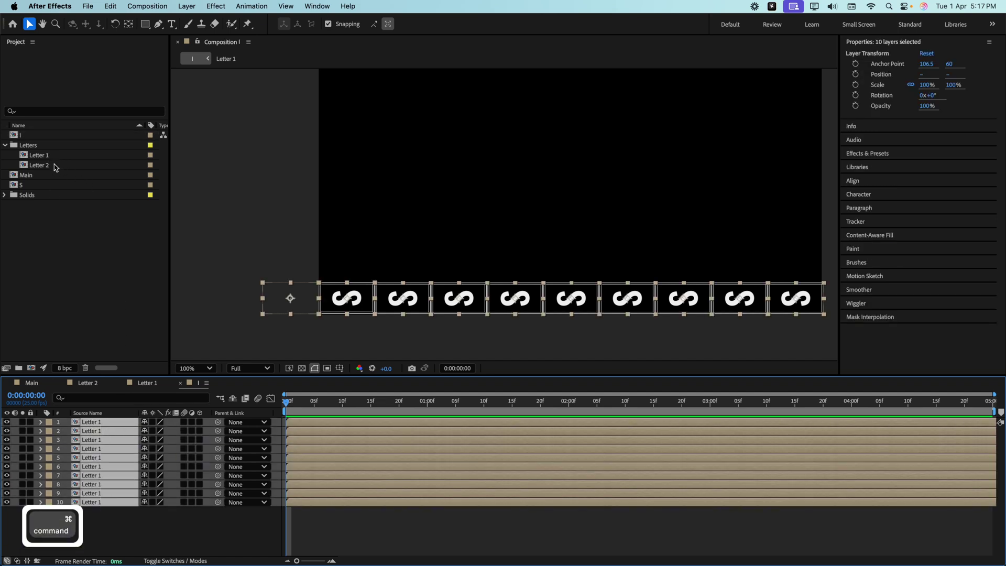
pyautogui.keyDown('super'); pyautogui.click(54, 168); pyautogui.keyUp('super')
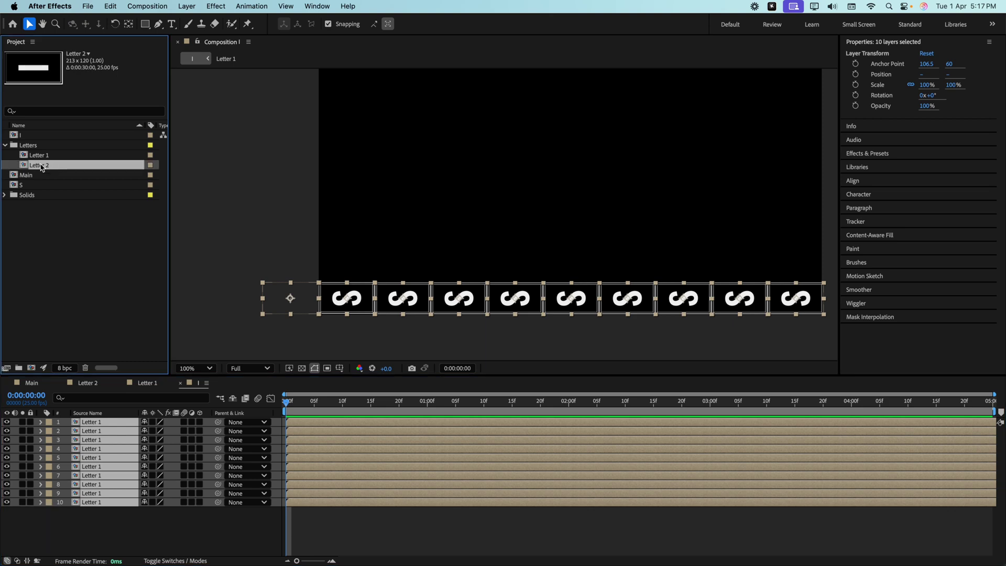
pyautogui.press('alt')
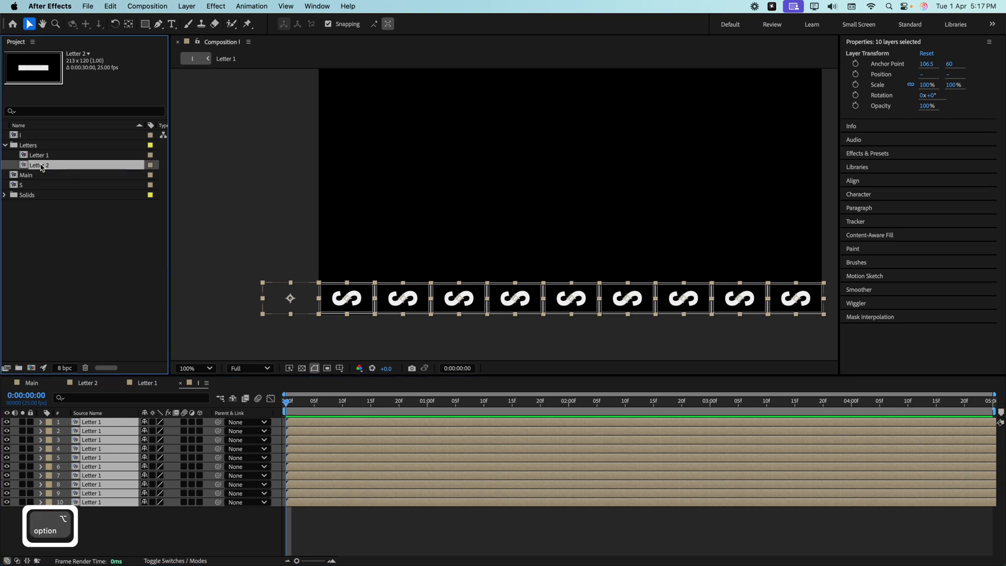
pyautogui.moveTo(41, 168); pyautogui.dragTo(105, 438)
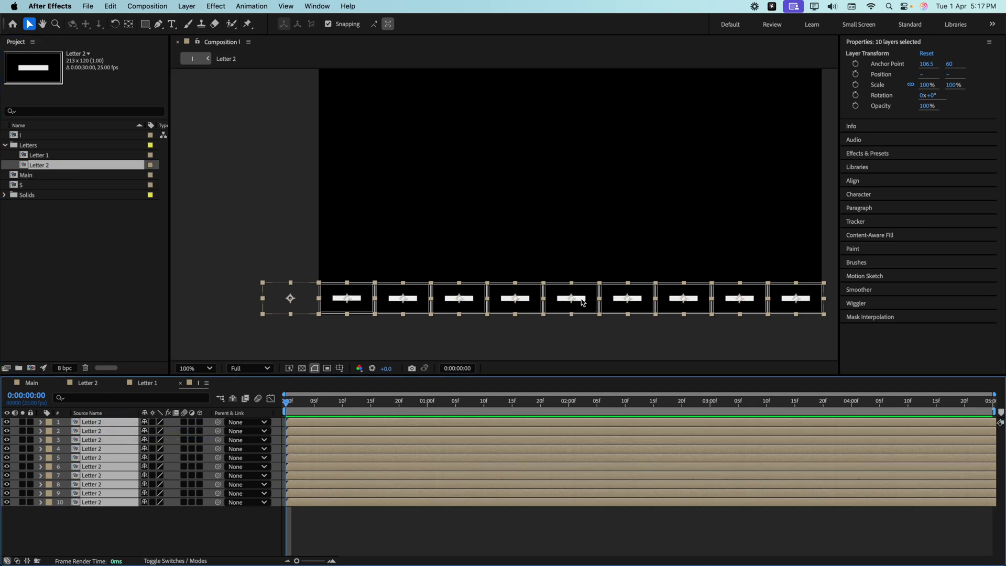
# - Add the I composition to Main and place its row directly above the S row, at Y position 418
pyautogui.click(33, 384)
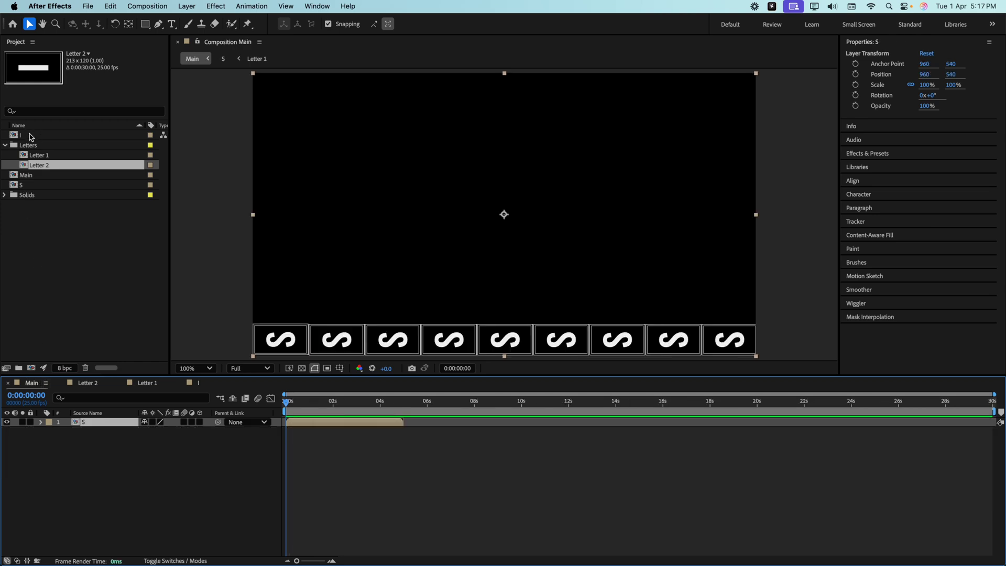
pyautogui.moveTo(33, 134); pyautogui.dragTo(109, 421)
pyautogui.moveTo(282, 350); pyautogui.dragTo(282, 317)
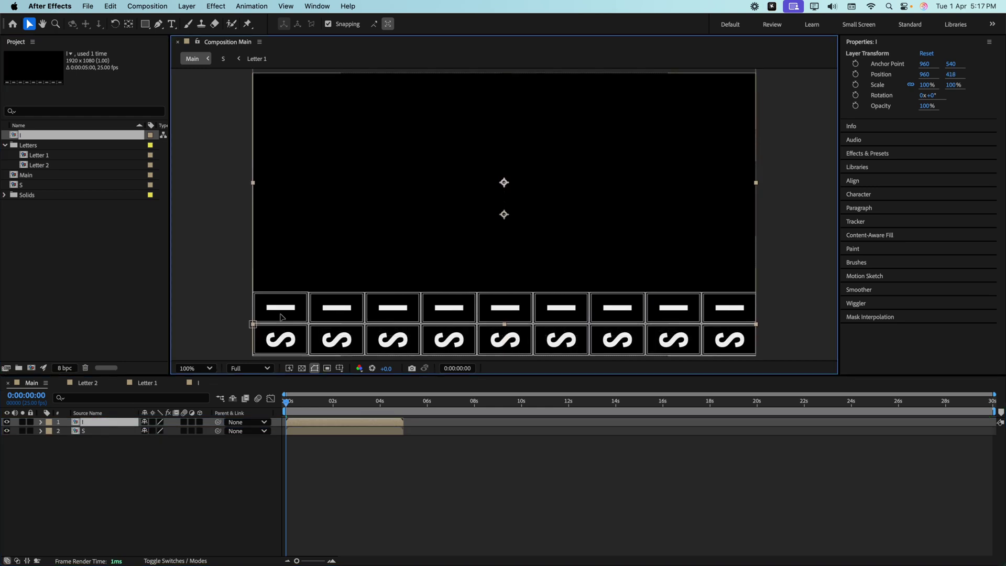
pyautogui.click(205, 488)
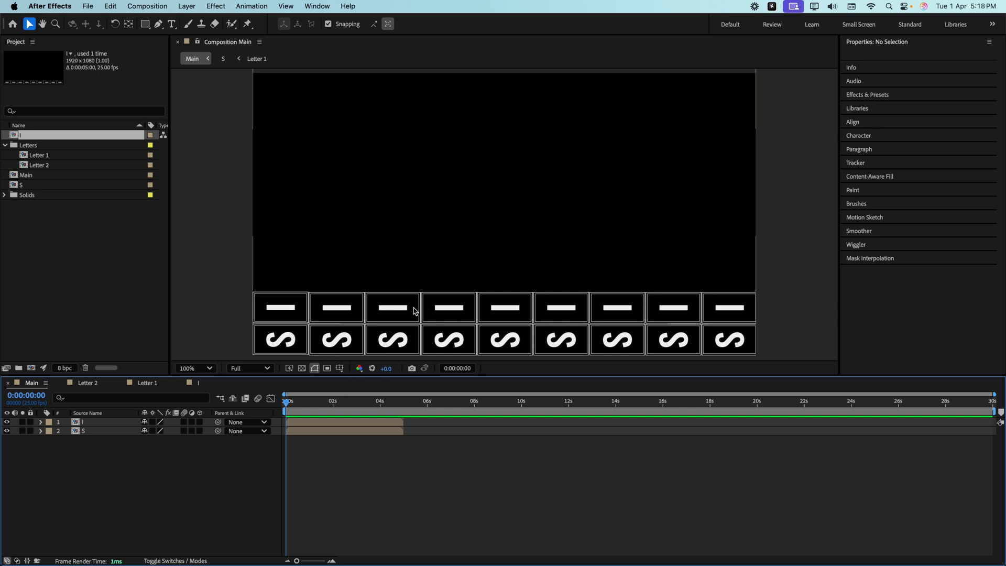
# - Apply the Tint effect to the I layer in Main, swap its black and white colours, and swap them back
pyautogui.click(108, 422)
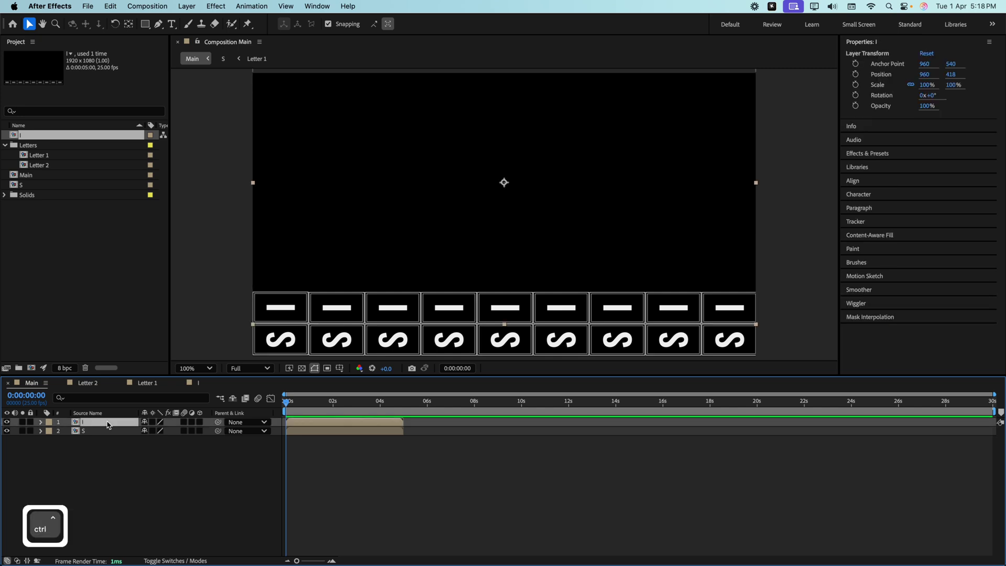
pyautogui.hotkey('ctrl', 'space')
pyautogui.write('t')
pyautogui.write('int')
pyautogui.press('Return')
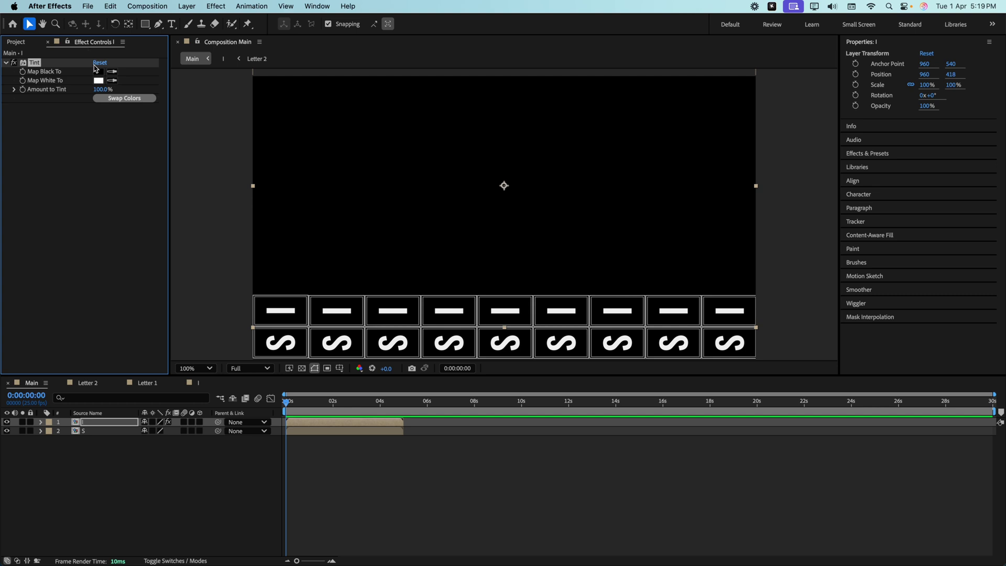
pyautogui.click(118, 99)
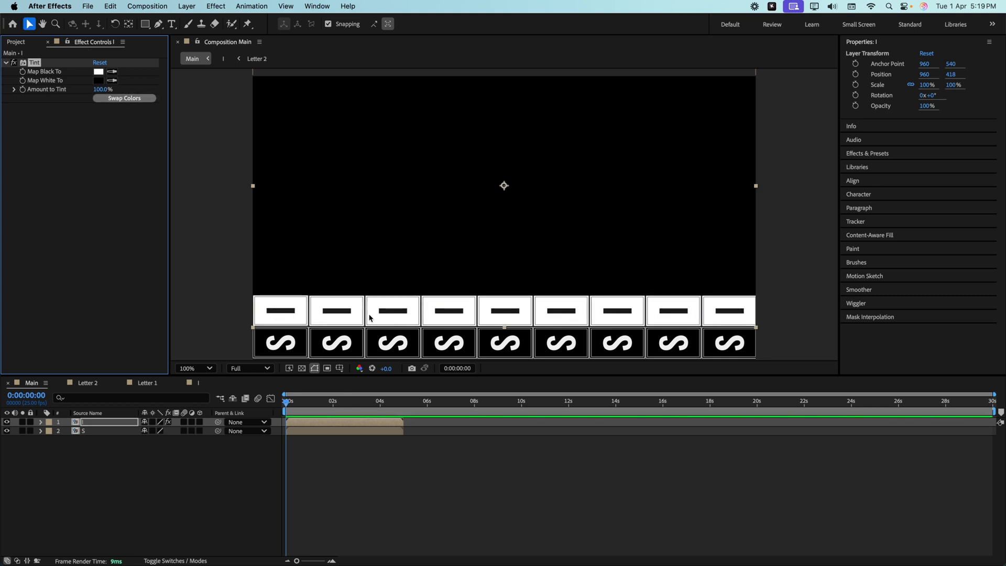
pyautogui.click(105, 101)
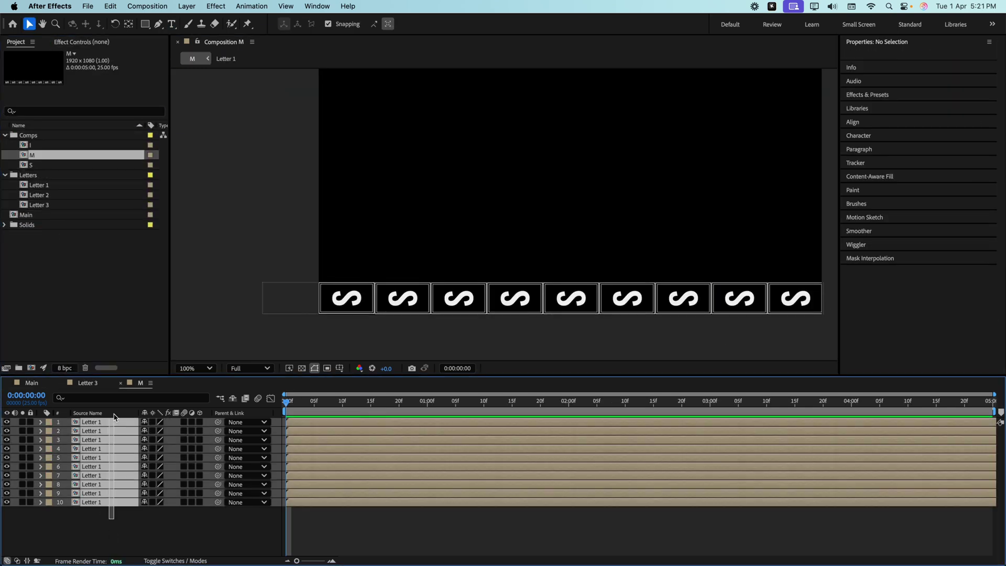
# - Replace all ten Letter 1 layers in the M composition with the Letter 3 composition
pyautogui.press('super+a')
pyautogui.click(40, 205)
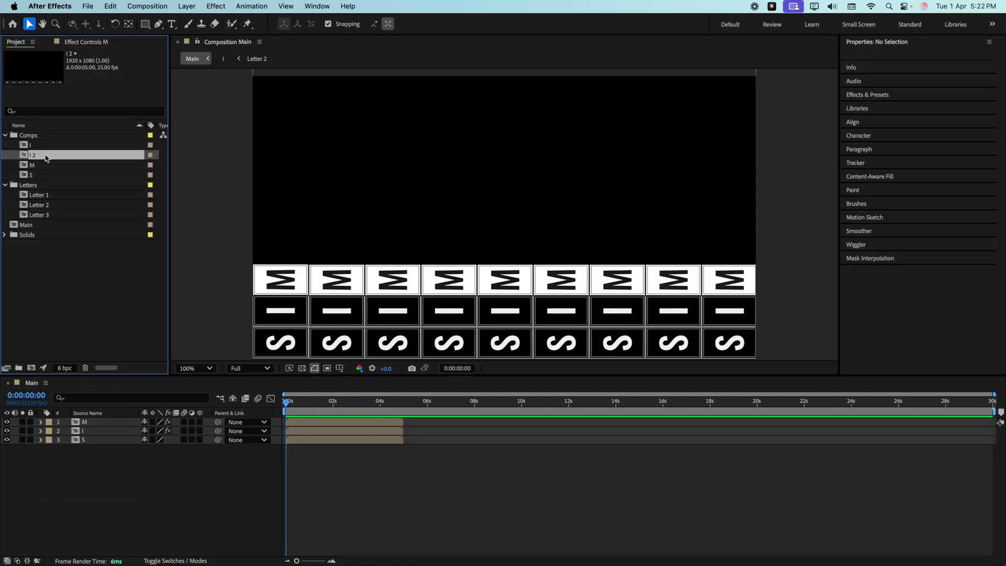
pyautogui.doubleClick(32, 155)
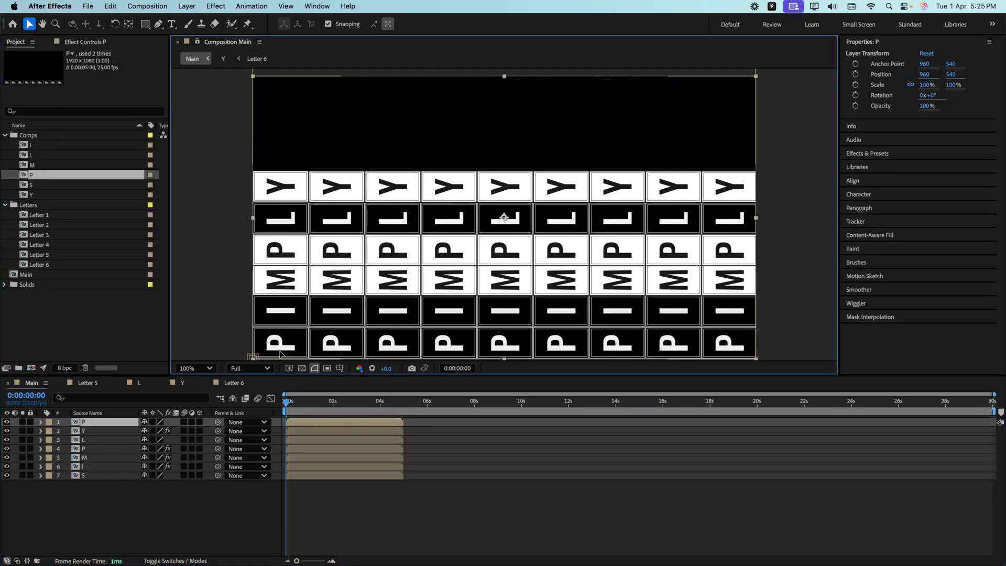
# - Duplicate a letter composition for a further row and start renaming the copy
pyautogui.press('super+d')
pyautogui.press('Return')
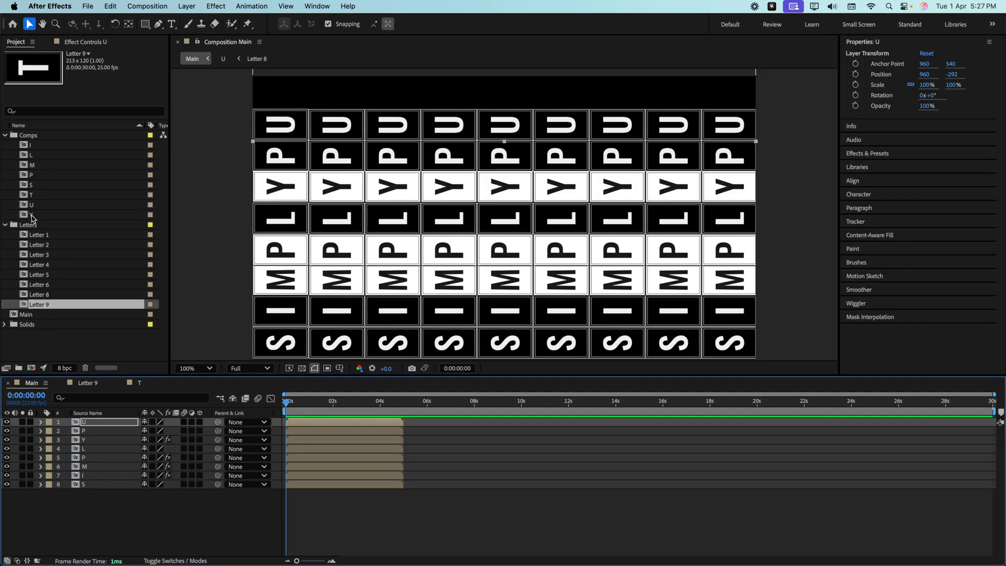
# - Add the T composition to Main and place its row directly above the U row, at Y position -418
pyautogui.click(32, 195)
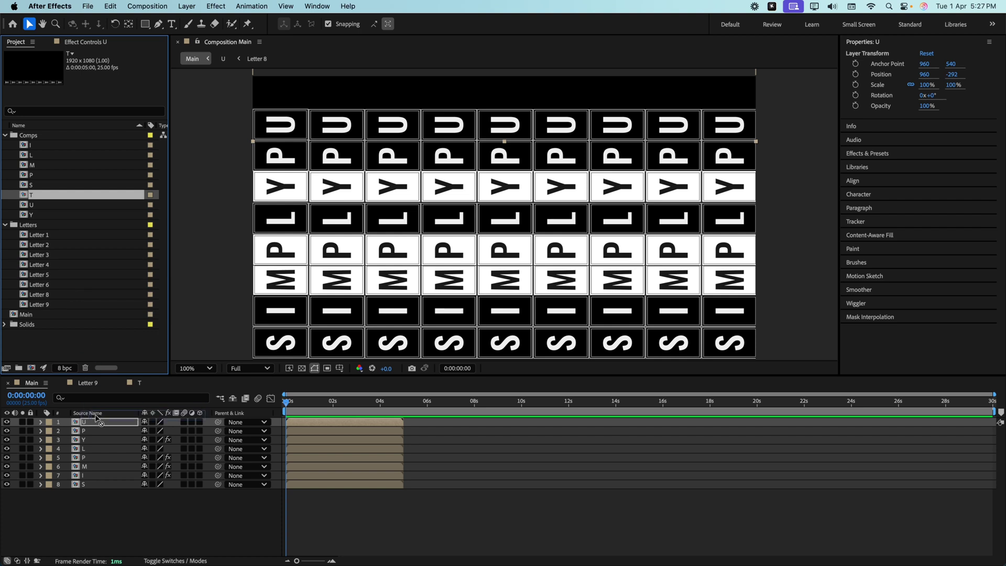
pyautogui.moveTo(96, 418); pyautogui.dragTo(95, 421)
pyautogui.moveTo(264, 344); pyautogui.dragTo(267, 94)
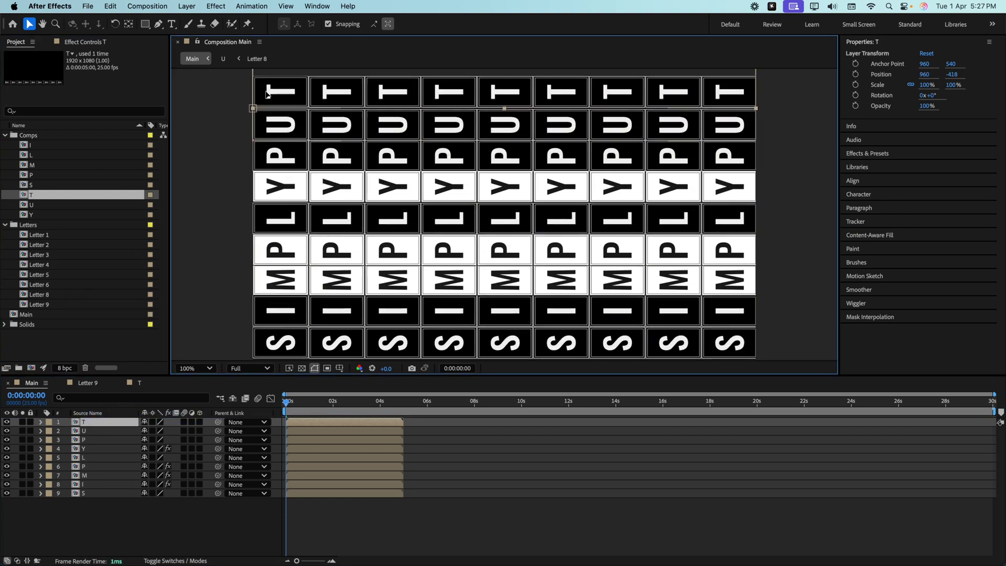
# - Select the U layer in Main and open the effect search for it
pyautogui.click(268, 122)
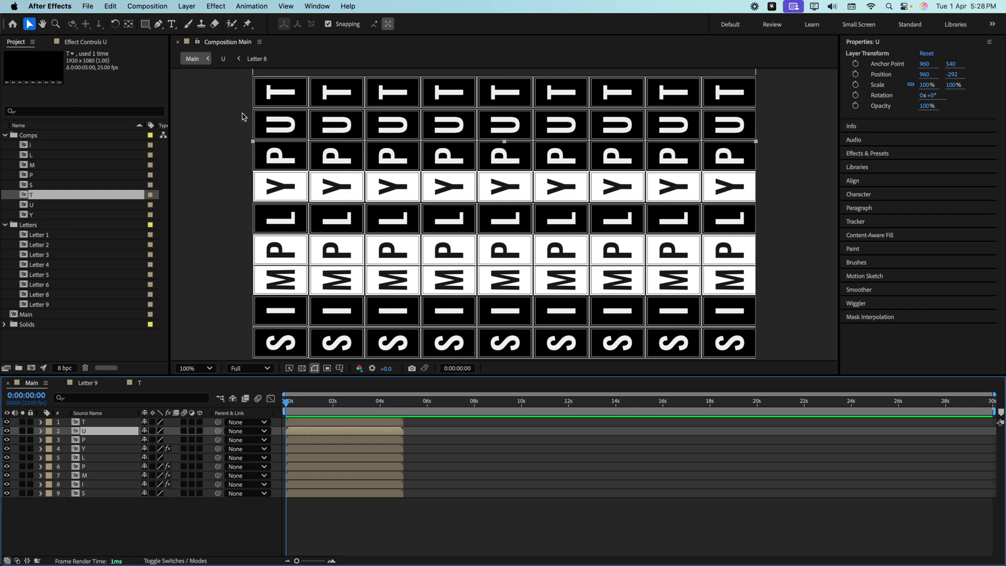
pyautogui.hotkey('ctrl', 'space')
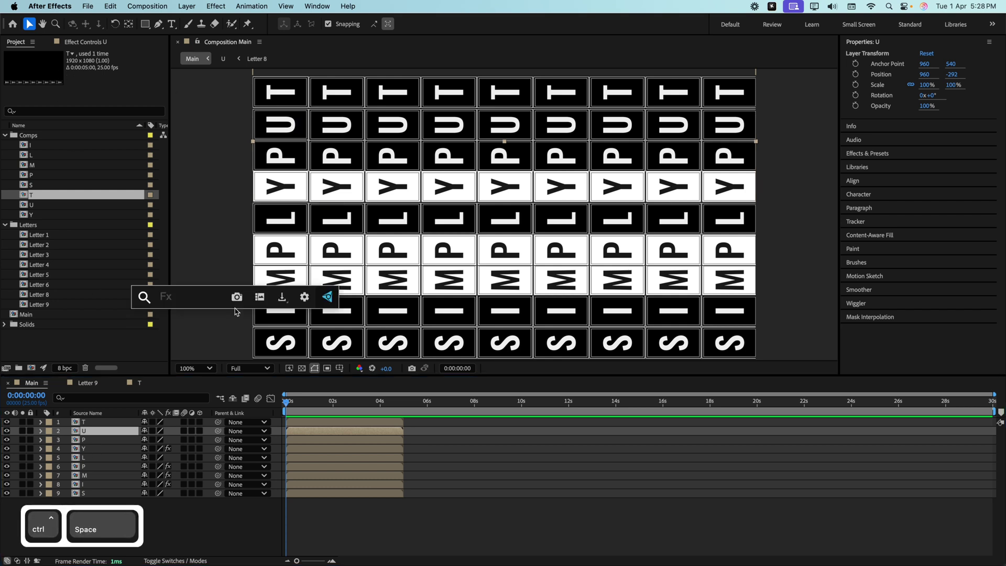
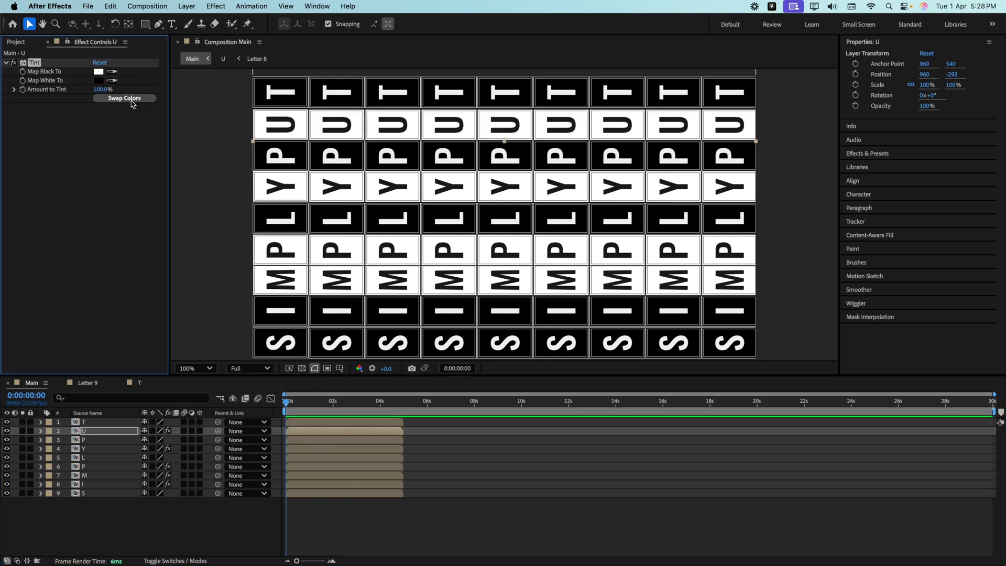
# - Set a starting Position keyframe at 0:00 on all nine letter layers in Main
pyautogui.click(230, 227)
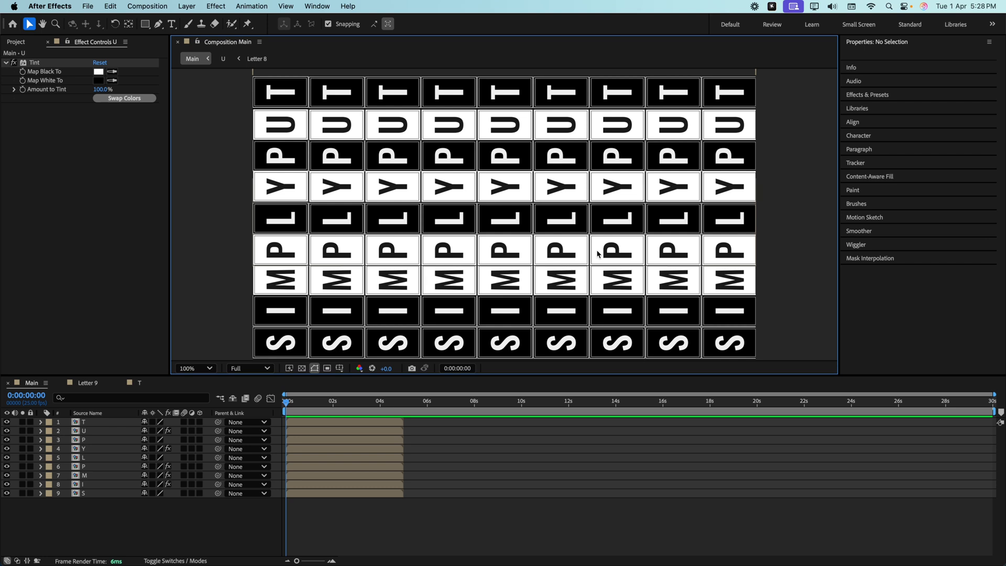
pyautogui.press('super+a')
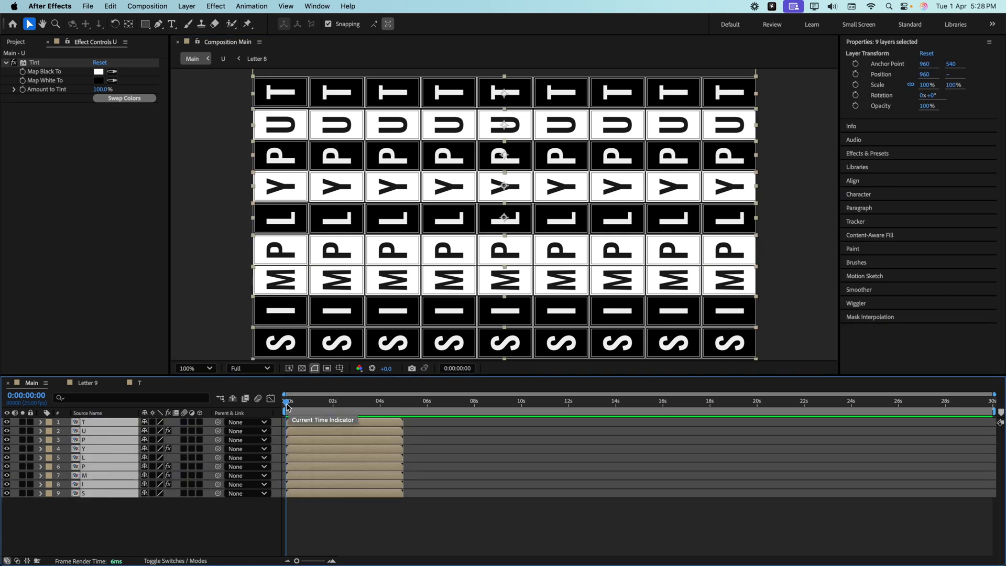
pyautogui.press('p')
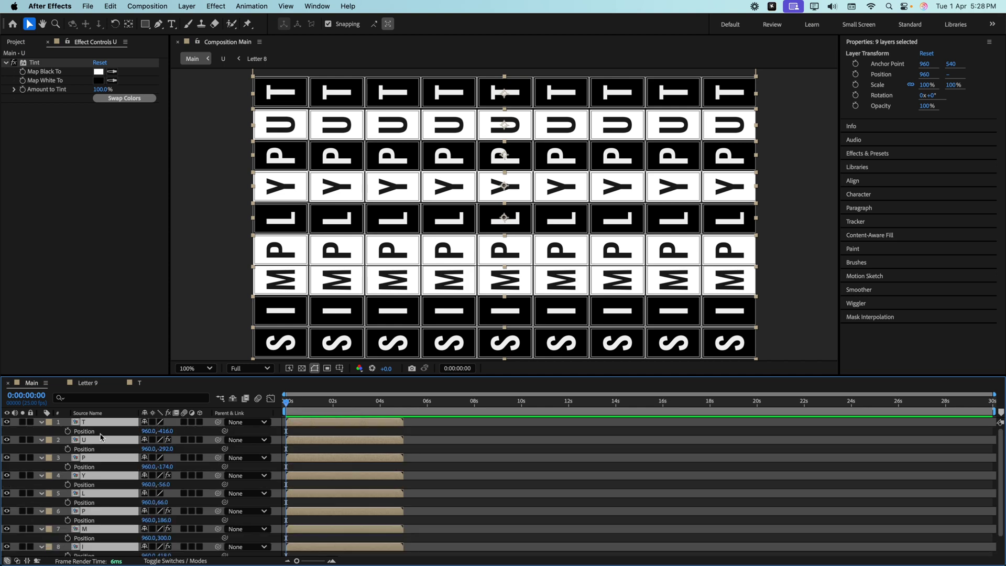
pyautogui.click(67, 431)
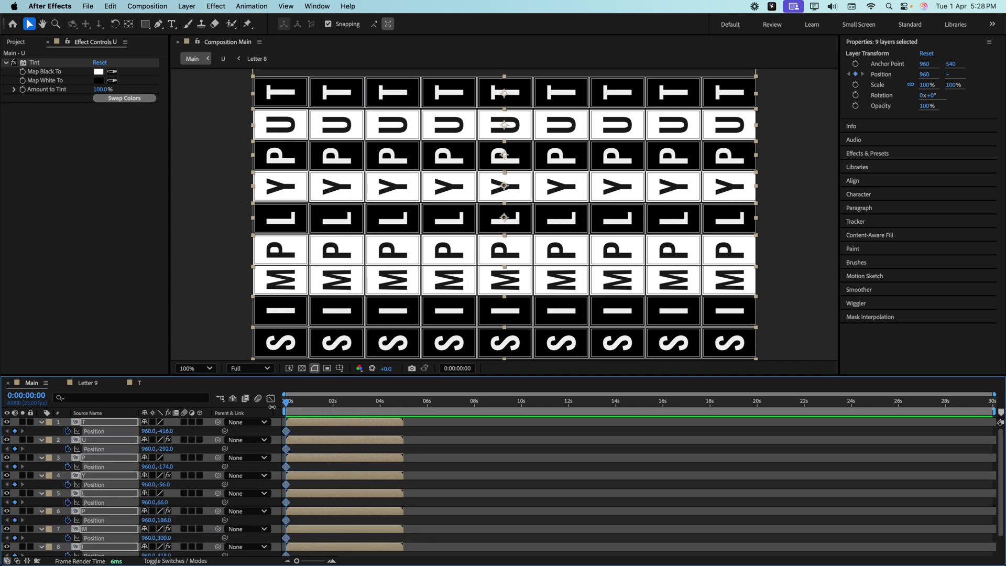
# - Add hold-point Position keyframes with unchanged values to the I layer at frame 5 and the M layer at frame 10
pyautogui.click(332, 561)
pyautogui.click(332, 561)
pyautogui.click(331, 561)
pyautogui.scroll(-1, 94, 524)
pyautogui.click(94, 543)
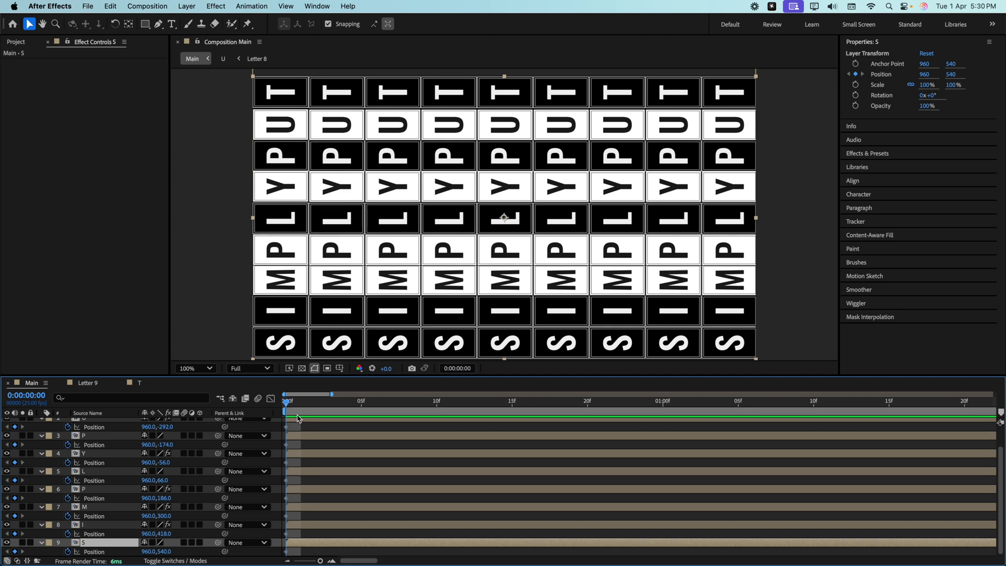
pyautogui.moveTo(292, 405); pyautogui.dragTo(366, 407)
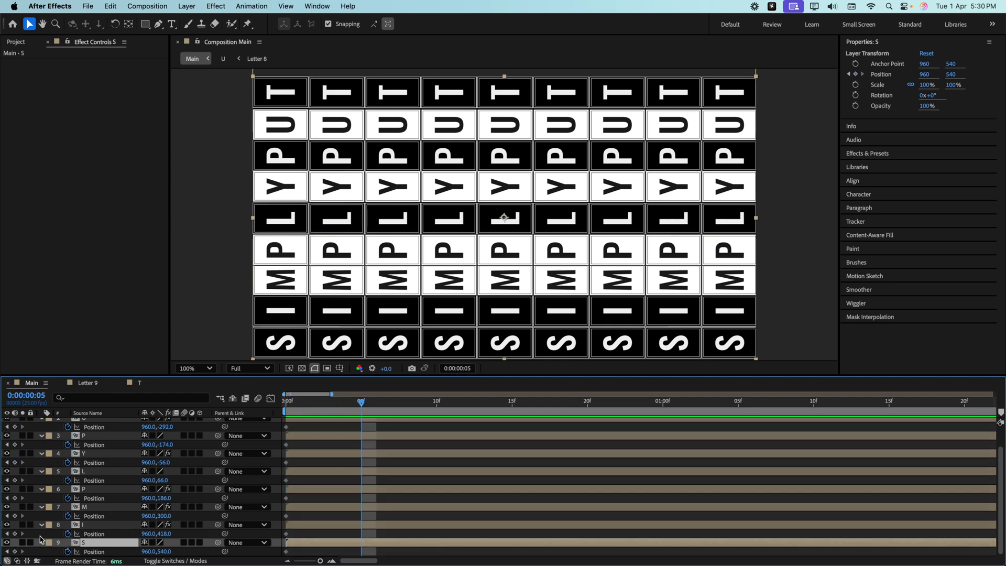
pyautogui.click(15, 534)
pyautogui.click(377, 404)
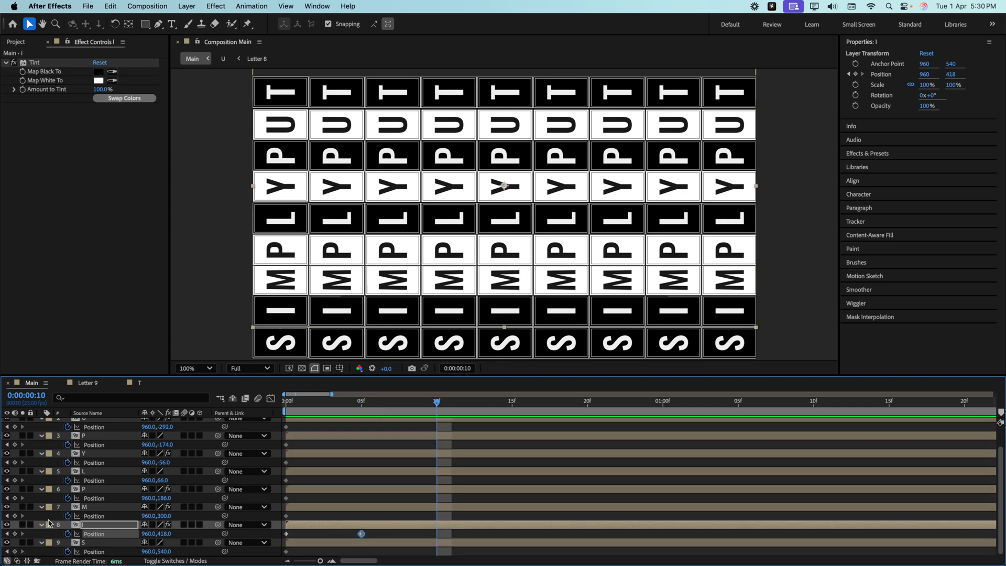
pyautogui.click(15, 516)
# - Add a Position keyframe to the lower P layer at frame 15 and to the L layer at frame 20
pyautogui.press('super+Right')
pyautogui.press('super+Right')
pyautogui.press('super+Right')
pyautogui.press('super+Right')
pyautogui.press('super+Right')
pyautogui.press('-')
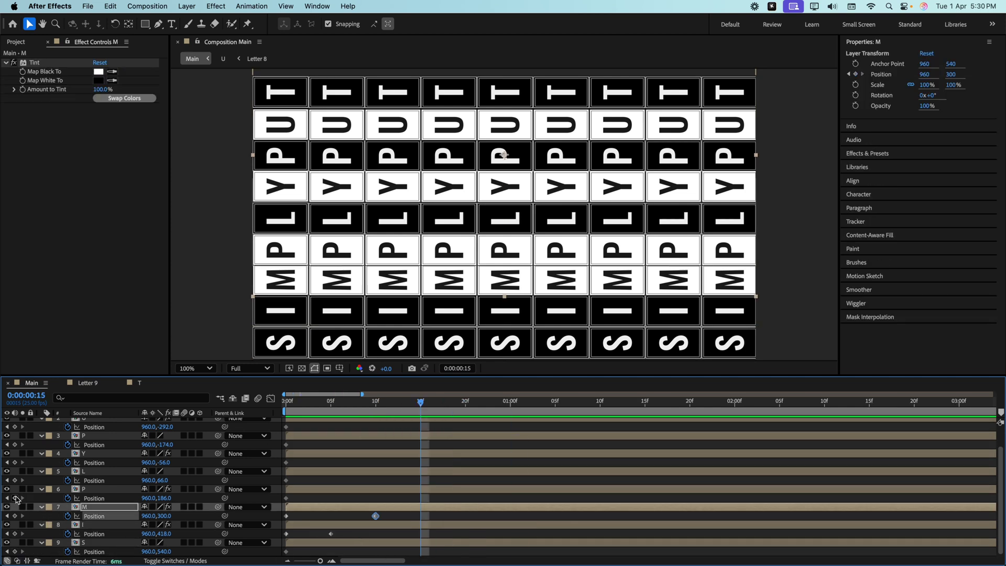
pyautogui.click(14, 498)
pyautogui.press('super+Right')
pyautogui.press('super+Right')
pyautogui.press('super+Right')
pyautogui.press('super+Right')
pyautogui.press('super+Right')
pyautogui.click(15, 481)
# - Add a Position keyframe to the Y layer at 1:00 and to the upper P layer at 1:05
pyautogui.press('pagedown')
pyautogui.press('pagedown')
pyautogui.press('pagedown')
pyautogui.press('pagedown')
pyautogui.press('pagedown')
pyautogui.click(14, 462)
pyautogui.press('pagedown')
pyautogui.press('pagedown')
pyautogui.press('pagedown')
pyautogui.press('pagedown')
pyautogui.press('pagedown')
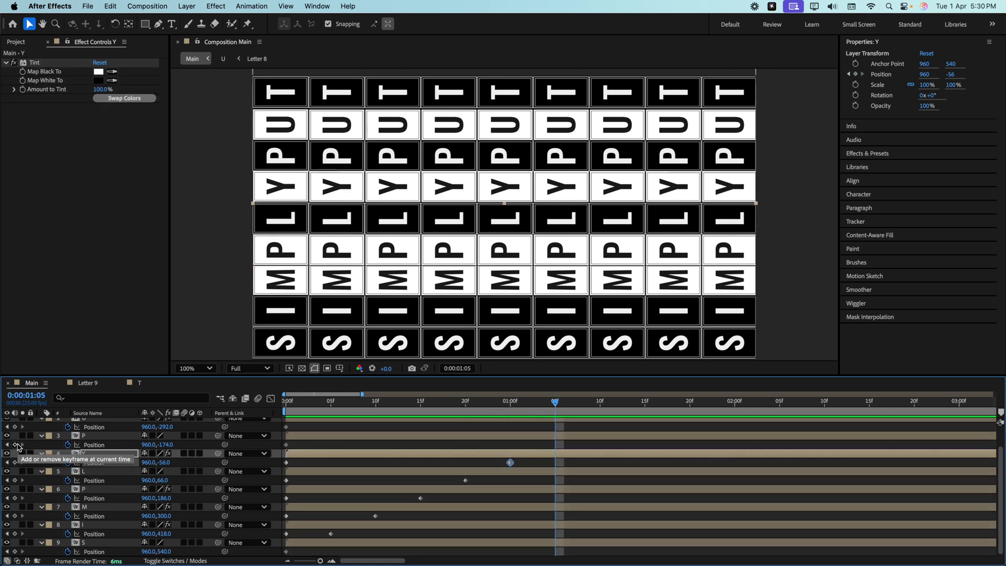
pyautogui.click(15, 444)
# - Add a Position keyframe to the U layer at 1:10 and to the T layer at 1:15
pyautogui.press('pagedown')
pyautogui.press('pagedown')
pyautogui.press('pagedown')
pyautogui.press('pagedown')
pyautogui.press('pagedown')
pyautogui.click(15, 448)
pyautogui.press('pagedown')
pyautogui.press('pagedown')
pyautogui.press('pagedown')
pyautogui.press('pagedown')
pyautogui.press('pagedown')
pyautogui.click(15, 430)
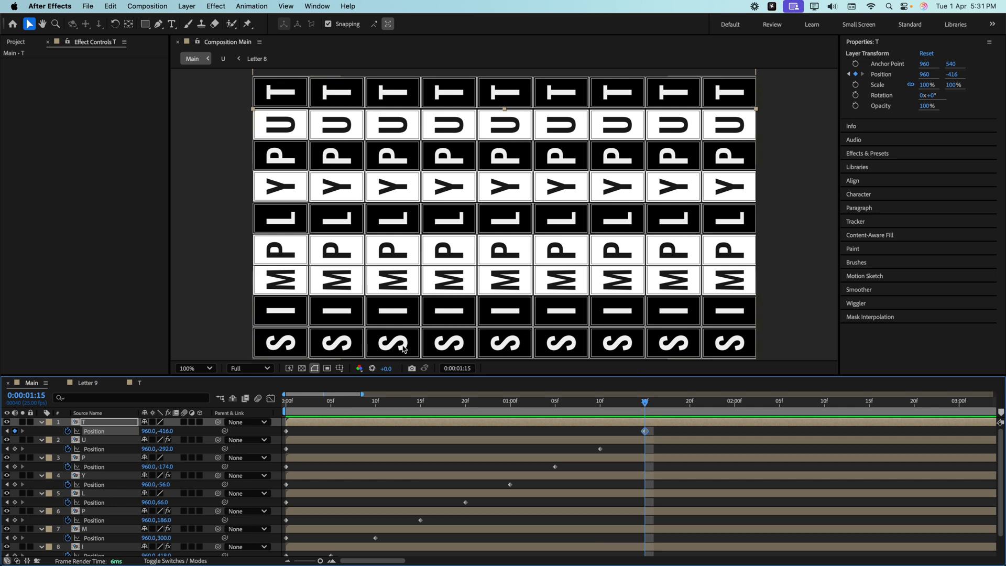
# - Set the S layer's X Position to 1170 at 1:15 and enable Collapse Transformations on all nine letter layers
pyautogui.scroll(-3, 662, 439)
pyautogui.press('super+z')
pyautogui.moveTo(148, 555); pyautogui.dragTo(253, 548)
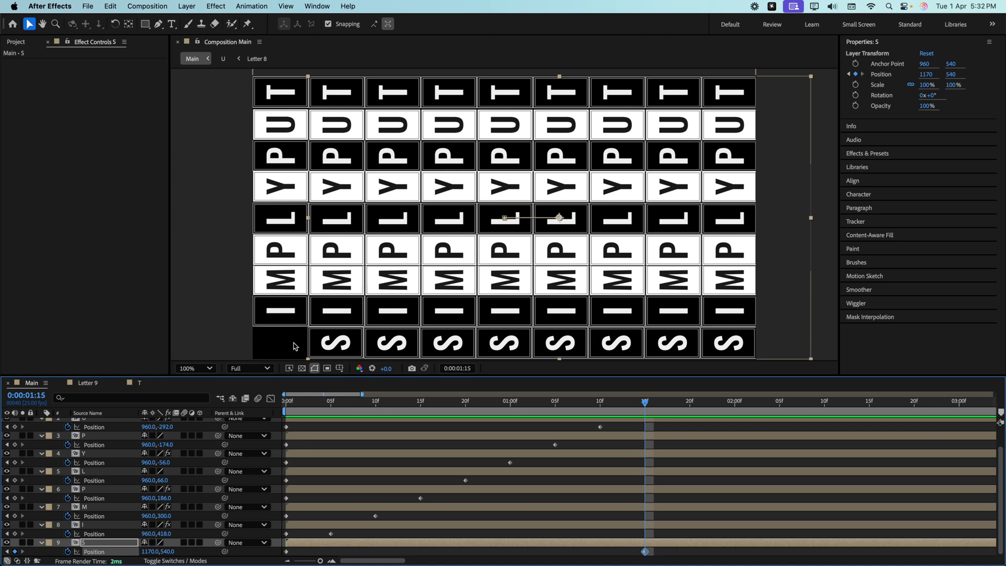
pyautogui.scroll(2, 155, 420)
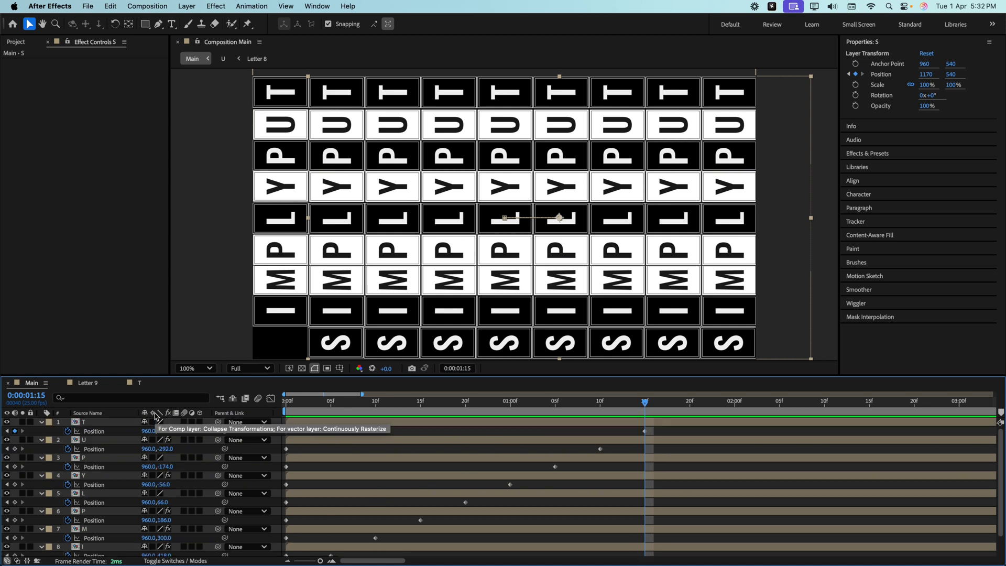
pyautogui.moveTo(153, 422); pyautogui.dragTo(155, 563)
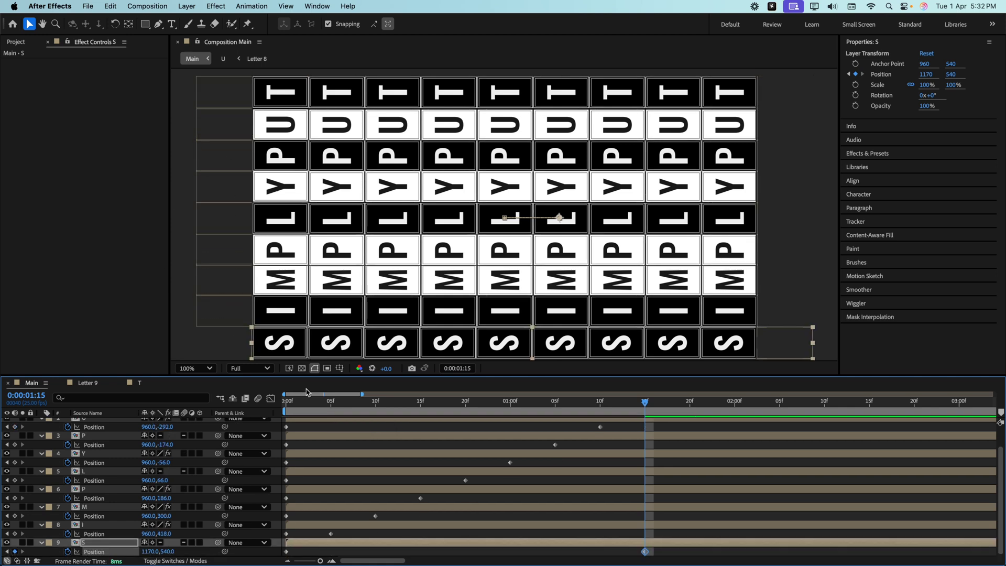
# - Preview the S row's slide from the start and refine its X Position at 1:15 to 1177
pyautogui.moveTo(314, 405); pyautogui.dragTo(272, 412)
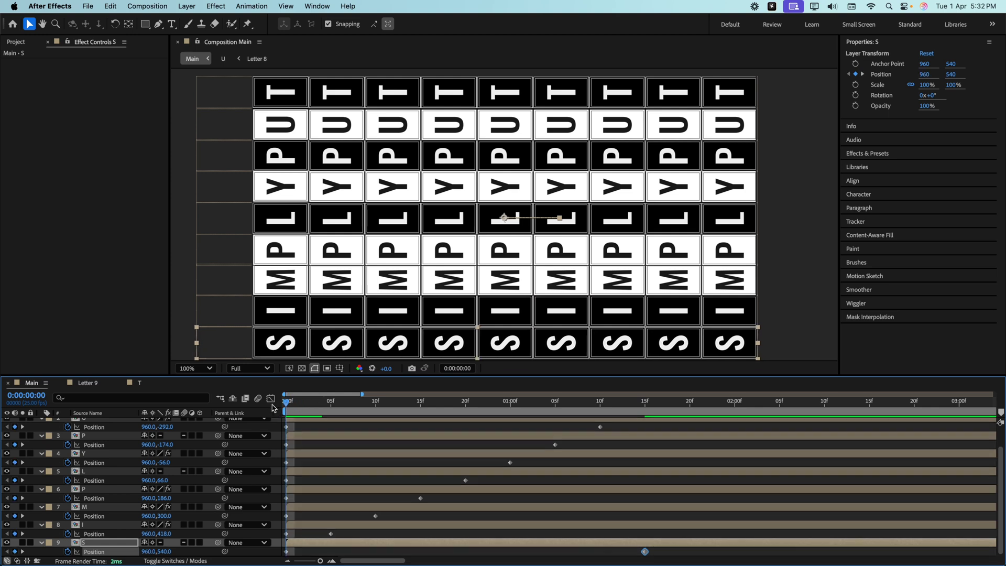
pyautogui.press('space')
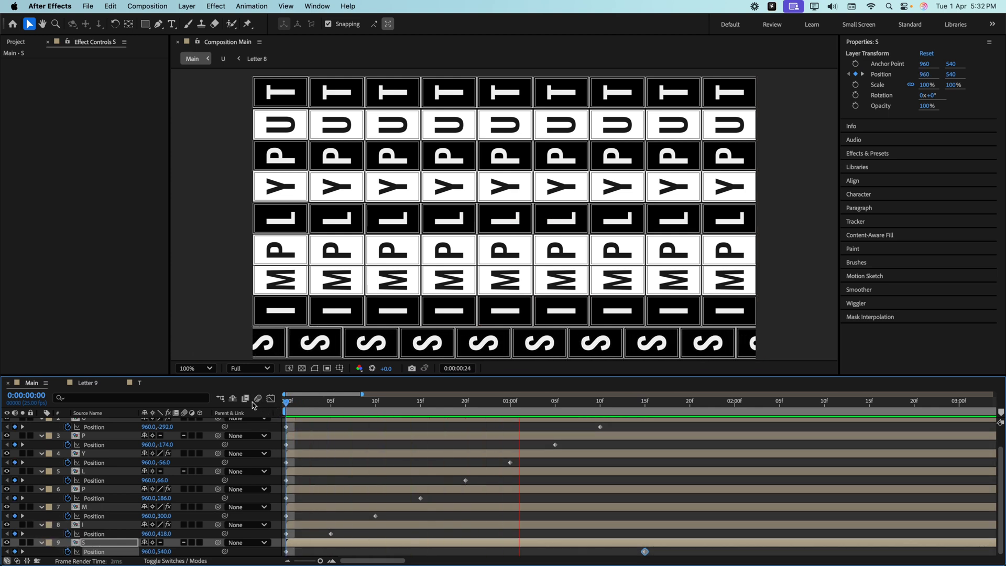
pyautogui.press('space')
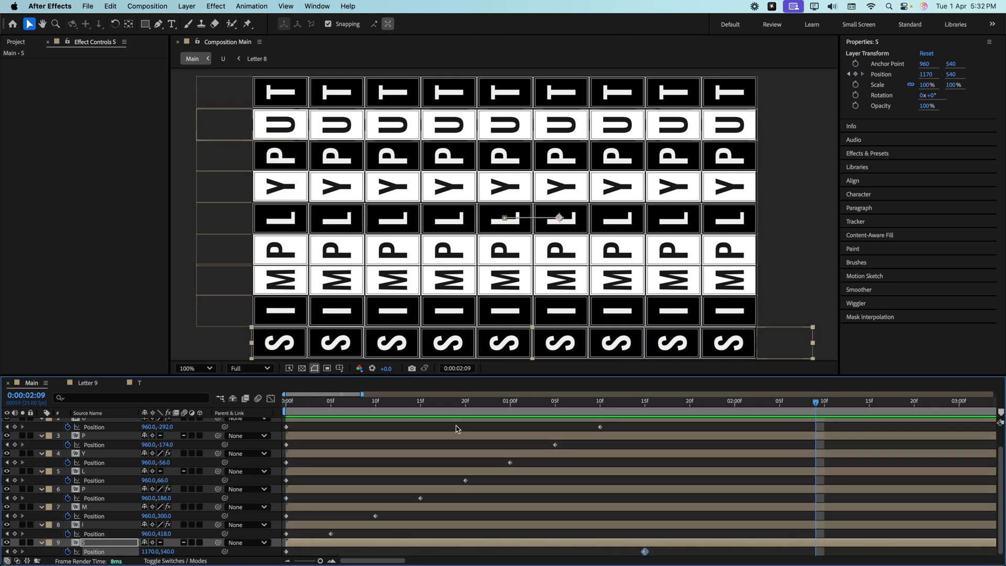
pyautogui.click(645, 404)
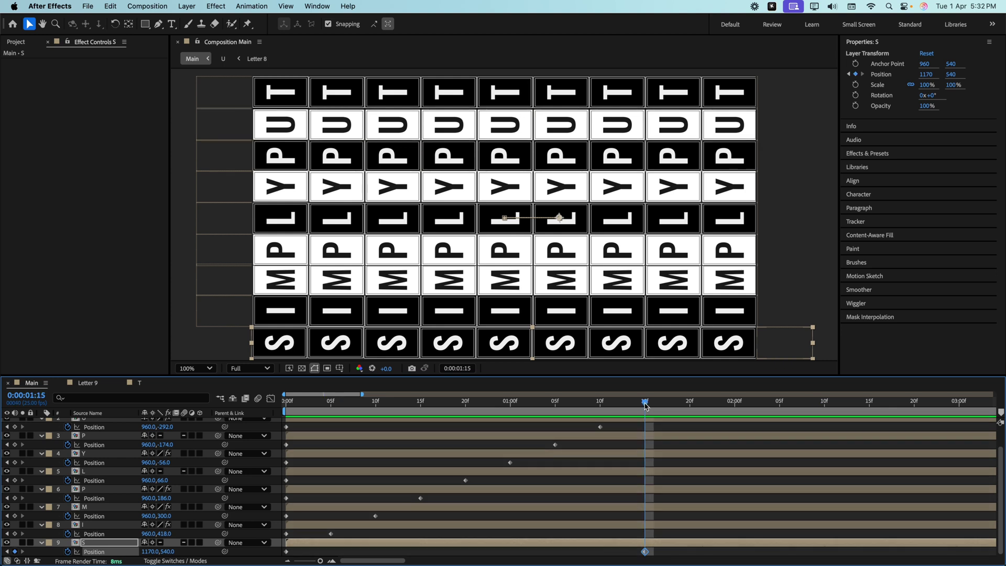
pyautogui.moveTo(151, 551); pyautogui.dragTo(152, 551)
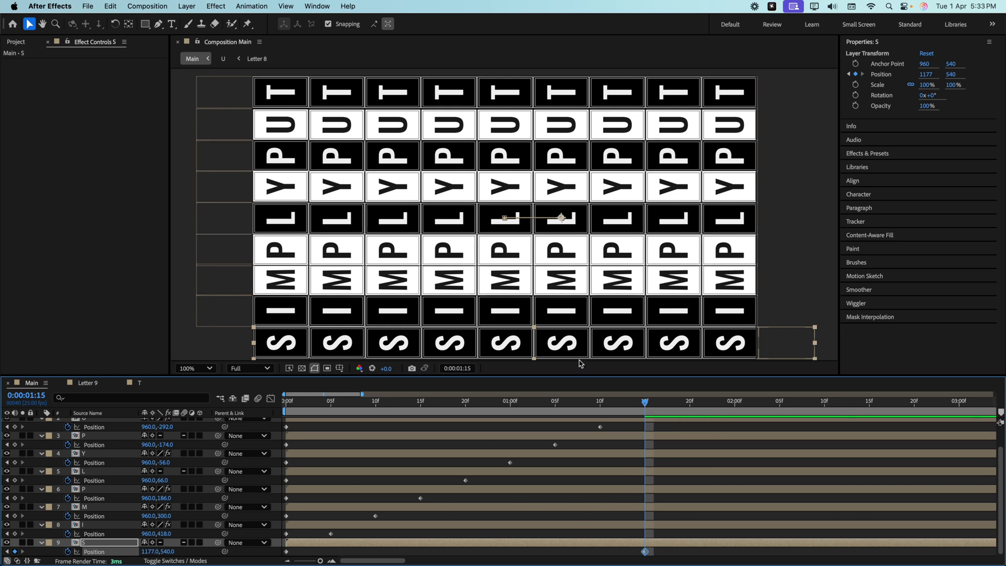
# - Set the I layer's X Position to 1177 at 1:20 and copy the value for reuse
pyautogui.moveTo(645, 403); pyautogui.dragTo(690, 402)
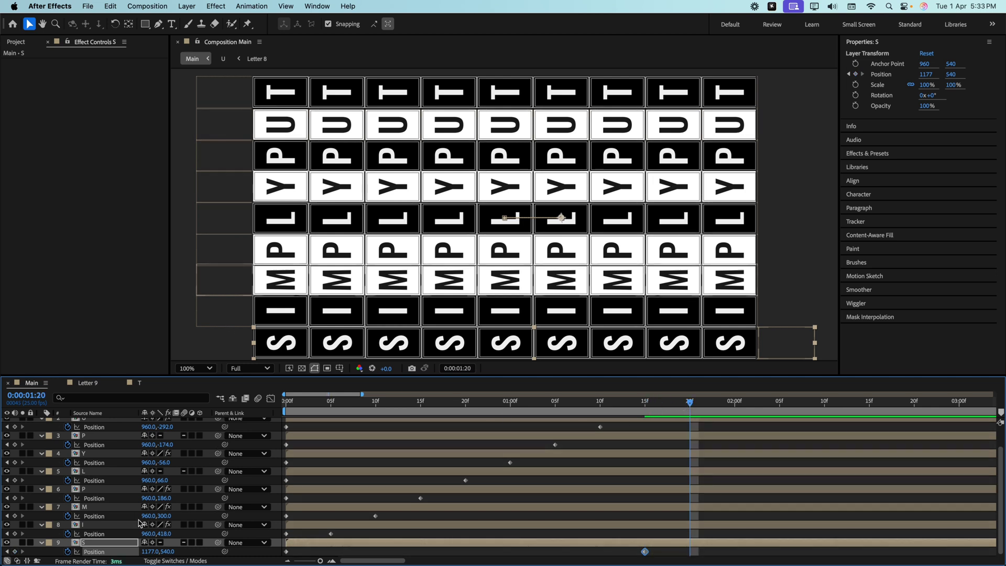
pyautogui.click(107, 526)
pyautogui.moveTo(150, 536); pyautogui.dragTo(258, 528)
pyautogui.click(150, 534)
pyautogui.press('BackSpace')
pyautogui.write('1177')
pyautogui.press('super+a')
pyautogui.press('super+c')
# - Set X Position to 1177 on the M layer at 2:00 and on the lower P layer at 2:05
pyautogui.click(734, 534)
pyautogui.click(735, 402)
pyautogui.click(149, 517)
pyautogui.press('super+v')
pyautogui.click(150, 498)
pyautogui.press('super+v')
# - Set X Position to 1177 on the L layer at 2:10 and on the Y layer at 2:15
pyautogui.moveTo(735, 409); pyautogui.dragTo(960, 414)
pyautogui.click(737, 500)
pyautogui.press('space')
pyautogui.click(149, 481)
pyautogui.press('super+v')
pyautogui.click(827, 482)
pyautogui.click(149, 463)
pyautogui.press('super+v')
# - Set X Position to 1177 on the upper P layer at 2:20 and on the U layer at 3:00
pyautogui.click(870, 464)
pyautogui.click(149, 445)
pyautogui.press('super+v')
pyautogui.scroll(3, 157, 449)
pyautogui.click(150, 449)
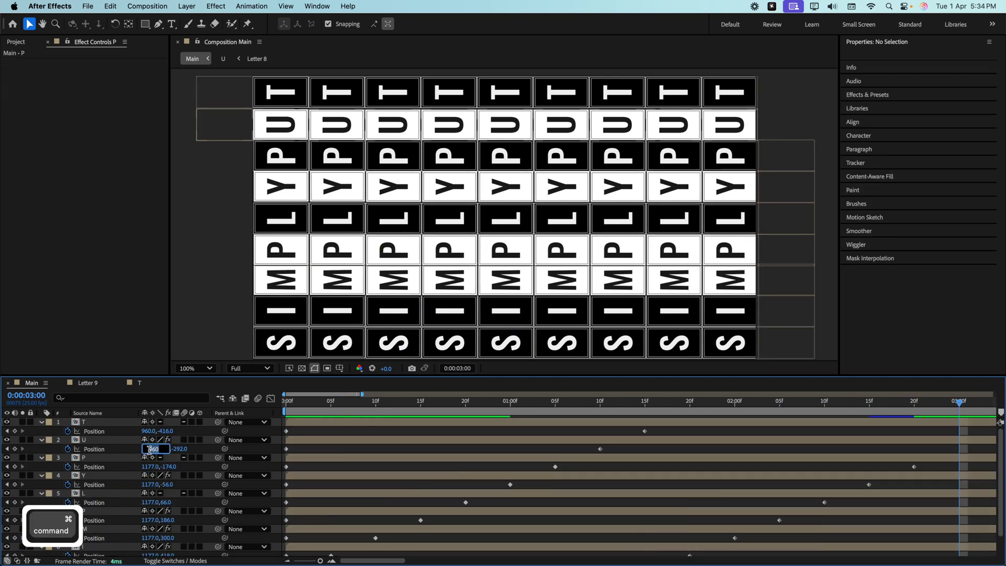
pyautogui.press('super+v')
# - Set the T layer's X Position to 1177 at 3:05 and preview the staggered row animation from the start
pyautogui.hscroll(5, 705, 451)
pyautogui.moveTo(702, 411); pyautogui.dragTo(746, 417)
pyautogui.press('super+Up')
pyautogui.press('super+v')
pyautogui.press('Home')
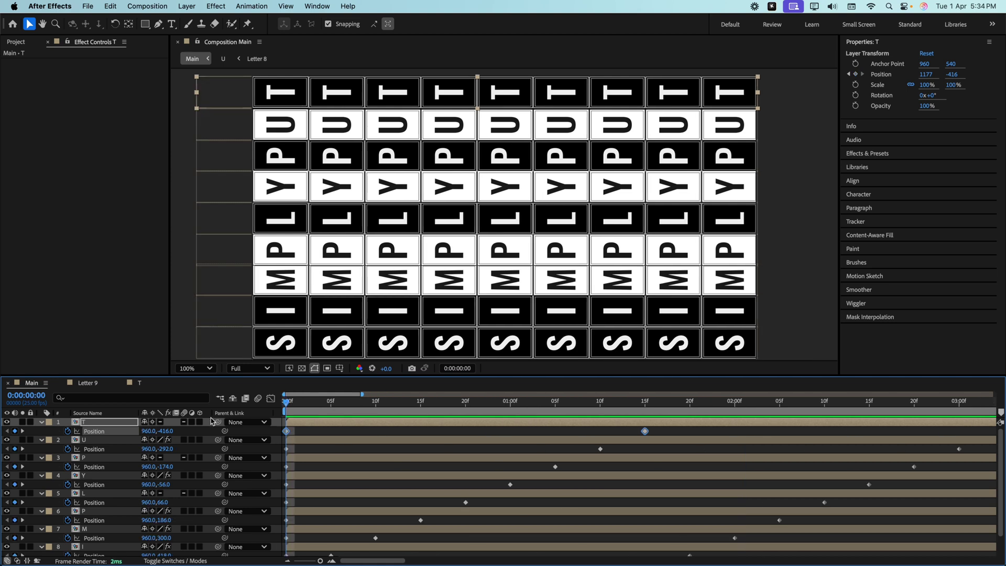
pyautogui.press('space')
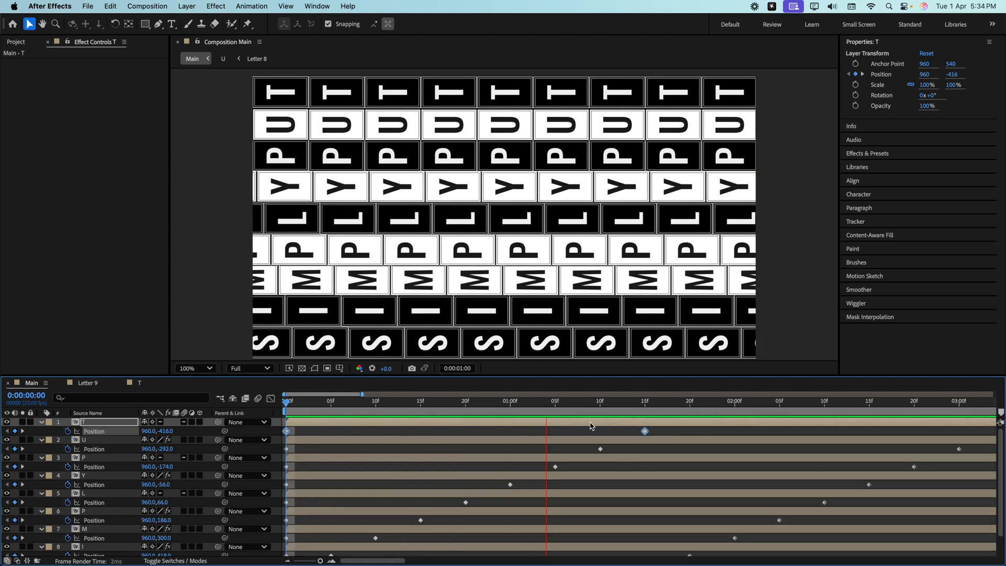
pyautogui.press('space')
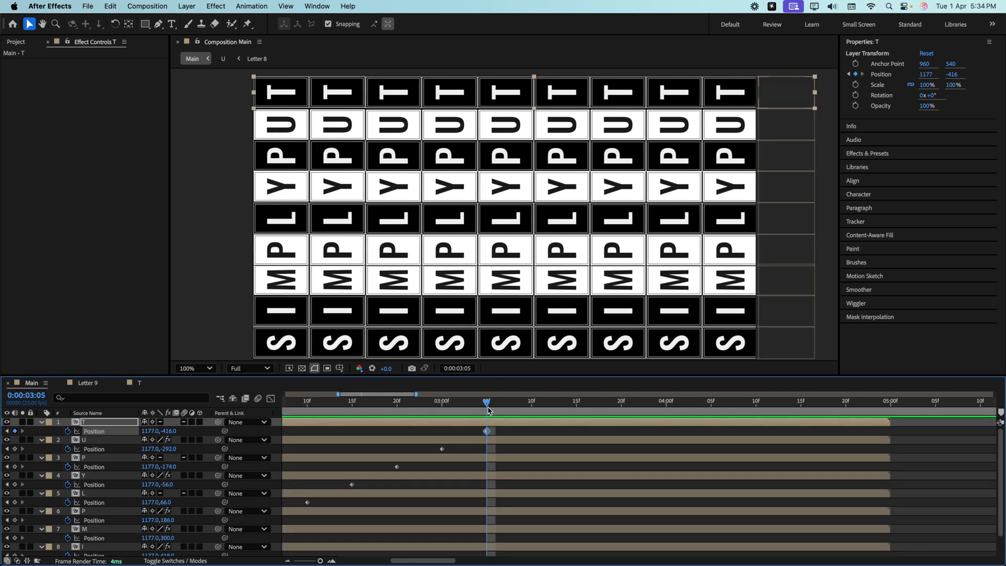
# - Add a Position keyframe at 3:05 to every letter layer below T, holding their current values
pyautogui.scroll(-2, 488, 486)
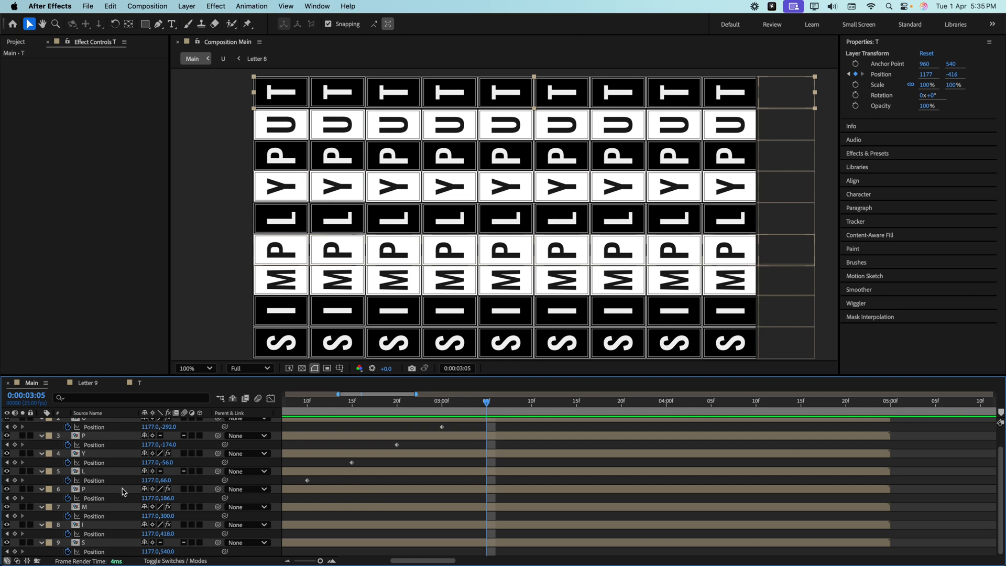
pyautogui.scroll(2, 123, 492)
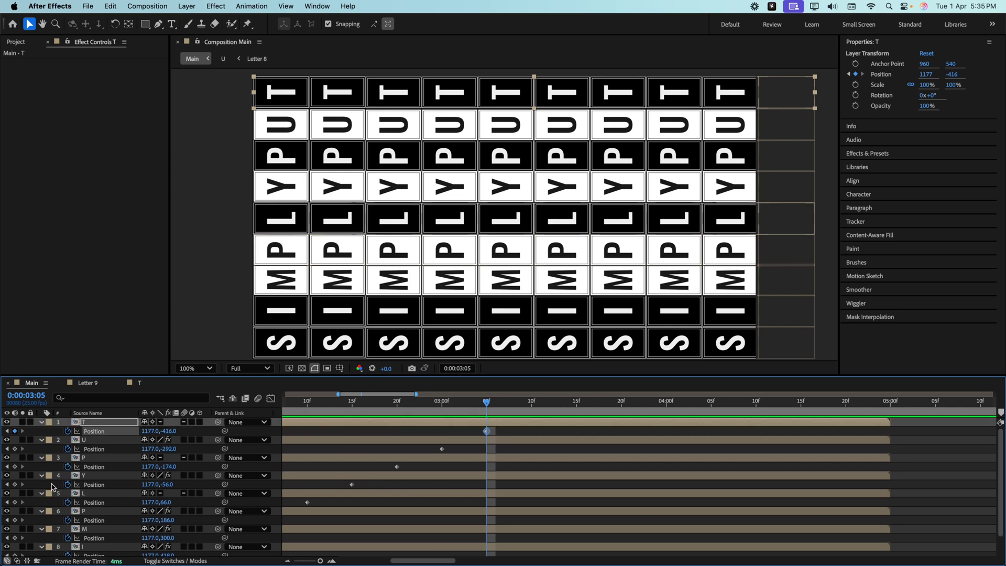
pyautogui.click(15, 449)
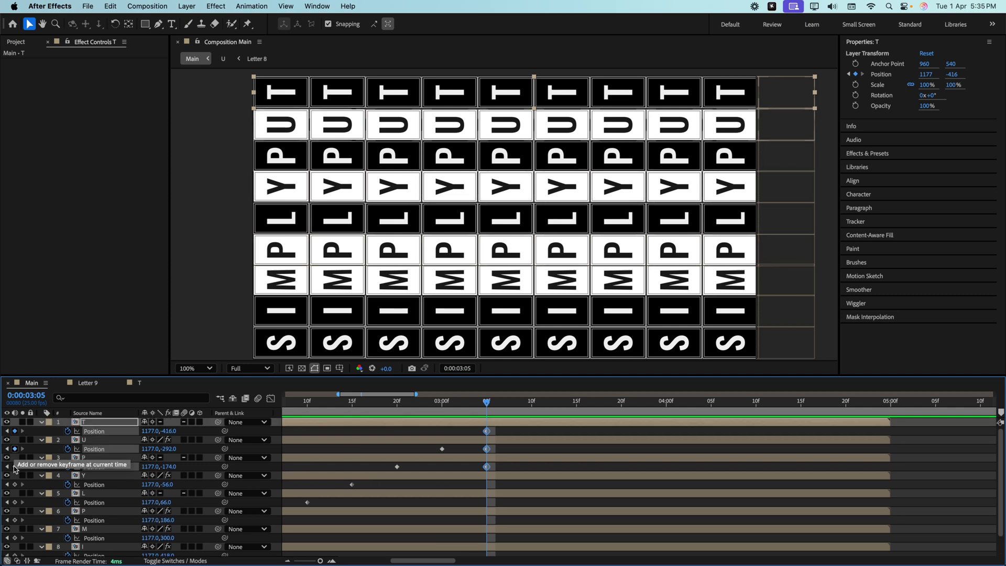
pyautogui.click(15, 466)
pyautogui.click(14, 484)
pyautogui.click(15, 502)
pyautogui.click(14, 520)
pyautogui.click(15, 537)
pyautogui.click(15, 556)
pyautogui.scroll(-2, 8, 560)
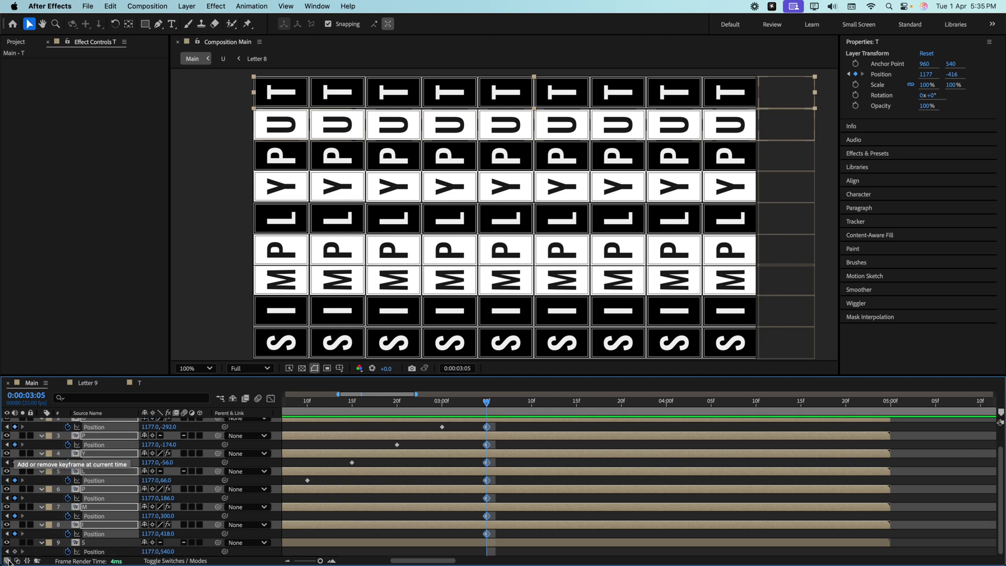
# - Shorten the work area to end at the final keyframes at 3:05 and preview the animation
pyautogui.press('space')
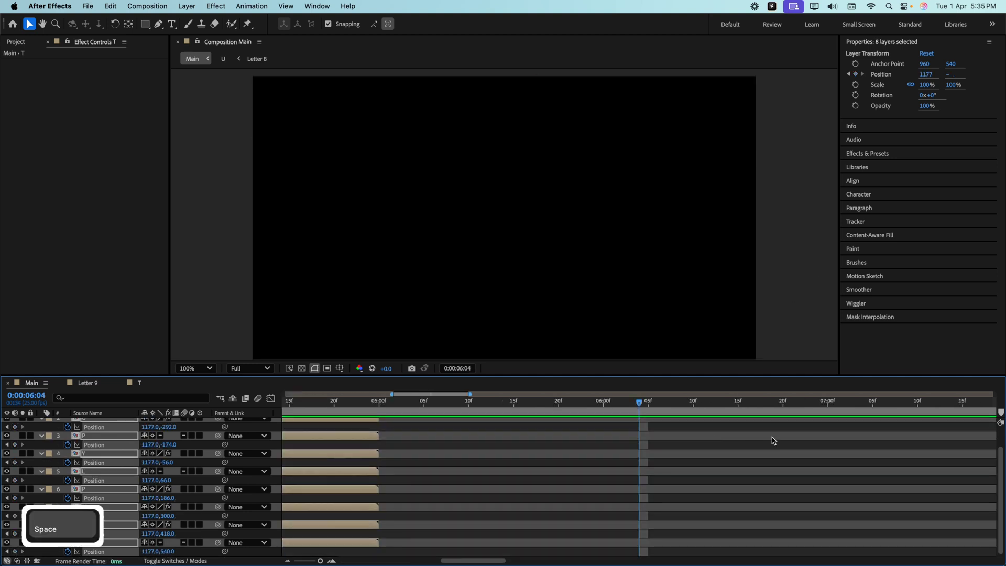
pyautogui.click(287, 562)
pyautogui.click(287, 562)
pyautogui.click(288, 562)
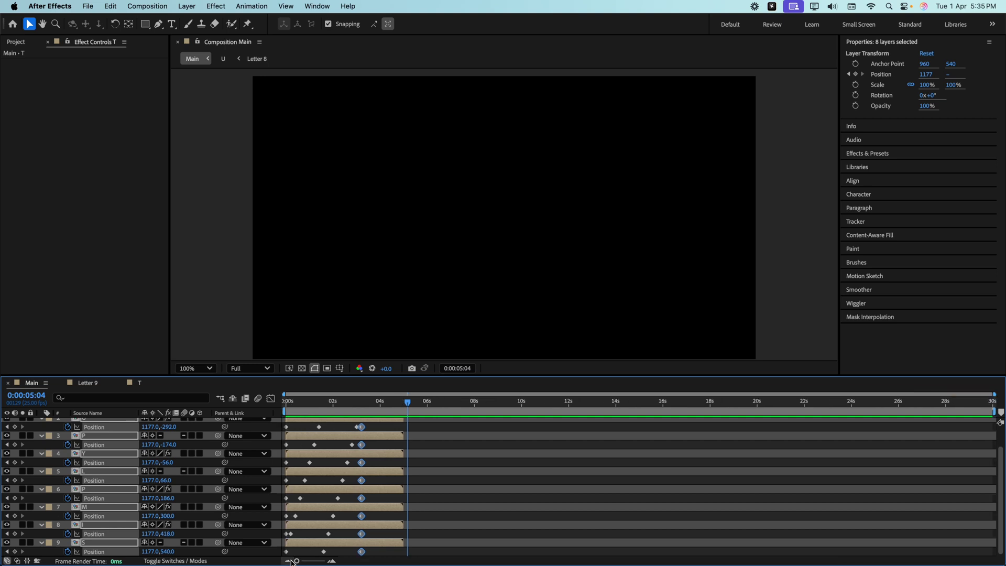
pyautogui.moveTo(992, 413); pyautogui.dragTo(361, 415)
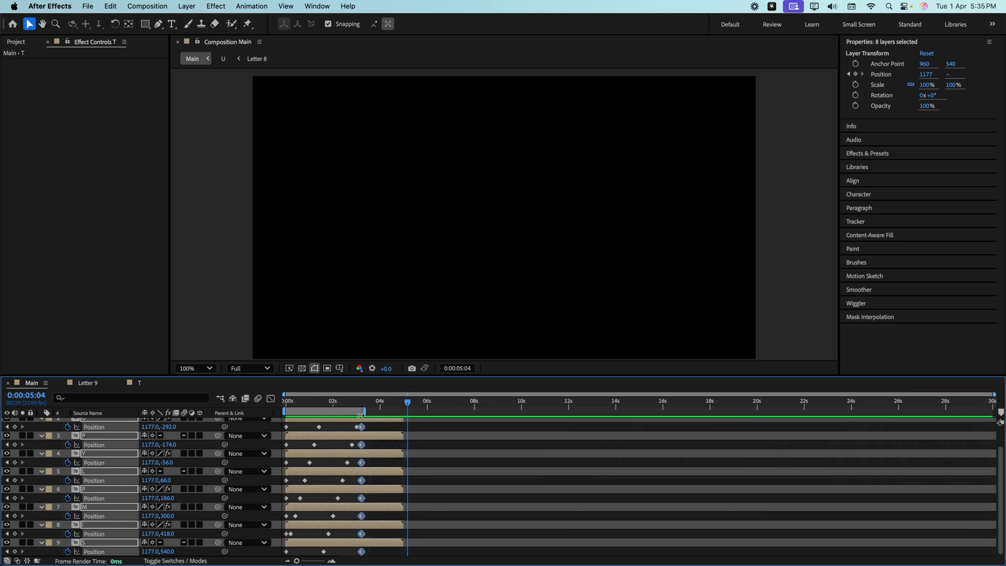
pyautogui.scroll(2, 376, 442)
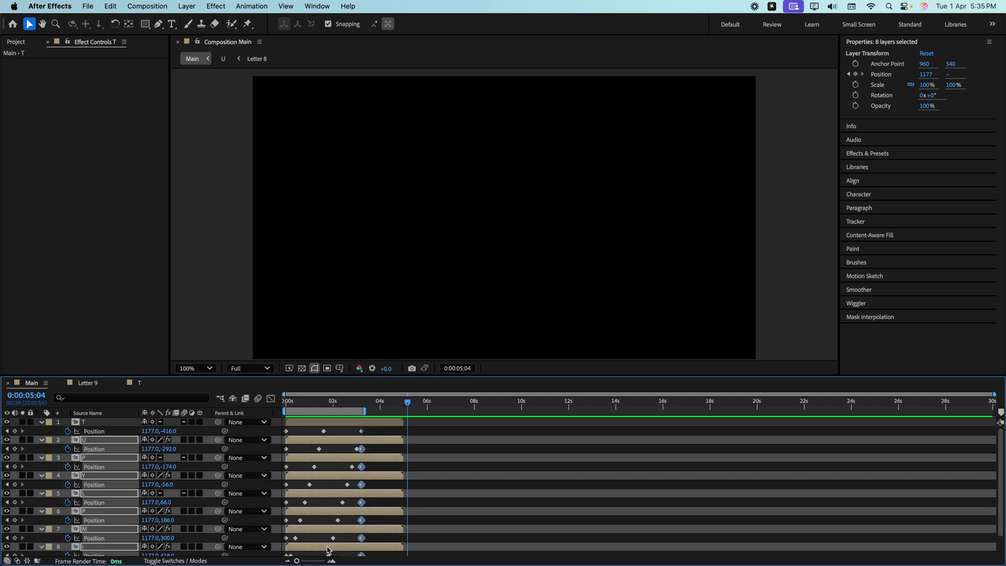
pyautogui.click(333, 562)
pyautogui.click(333, 562)
pyautogui.click(332, 562)
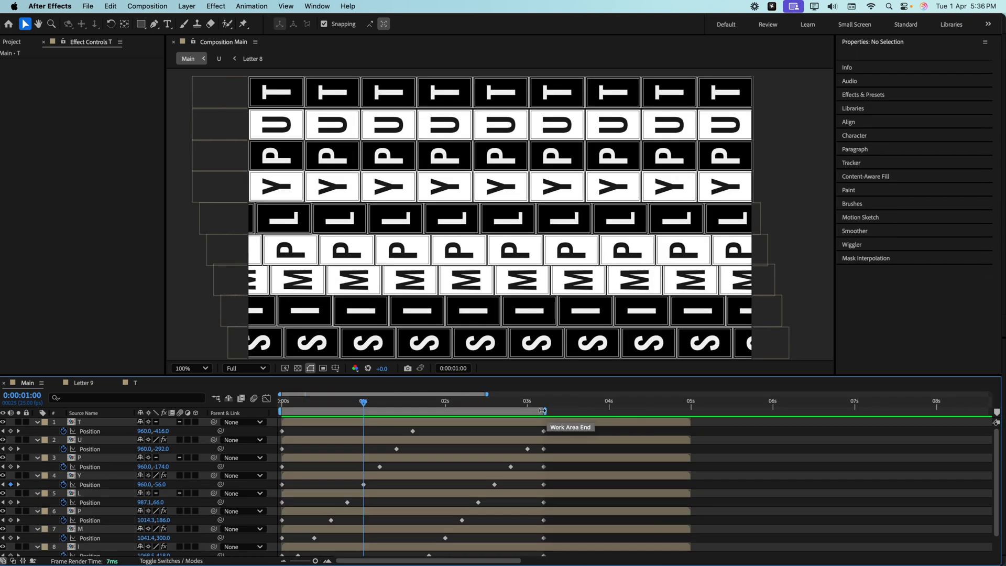
pyautogui.press('space')
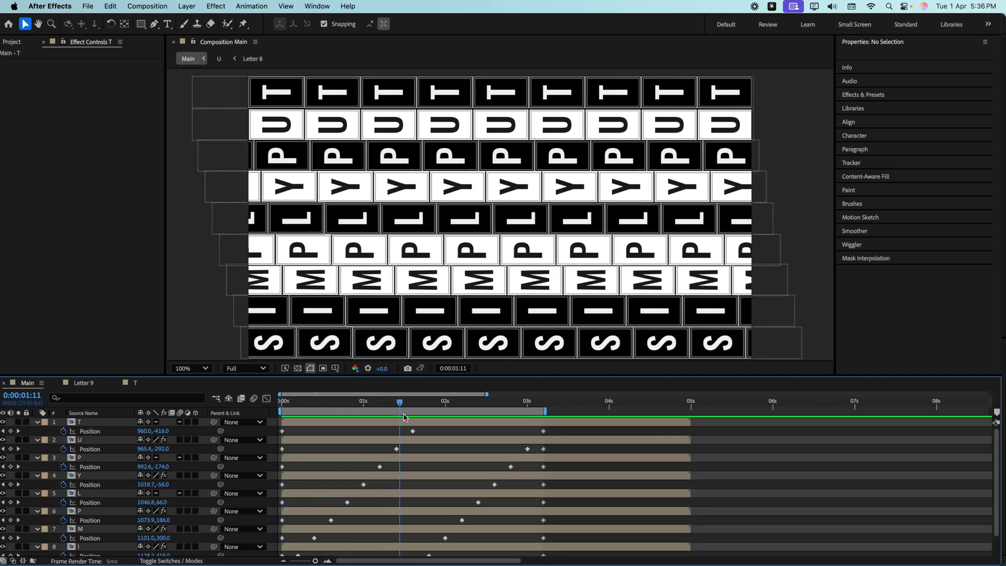
# - Apply Easy Ease to all Position keyframes of the nine layers and open the Graph Editor
pyautogui.moveTo(482, 424); pyautogui.dragTo(480, 446)
pyautogui.moveTo(567, 427); pyautogui.dragTo(267, 565)
pyautogui.press('F9')
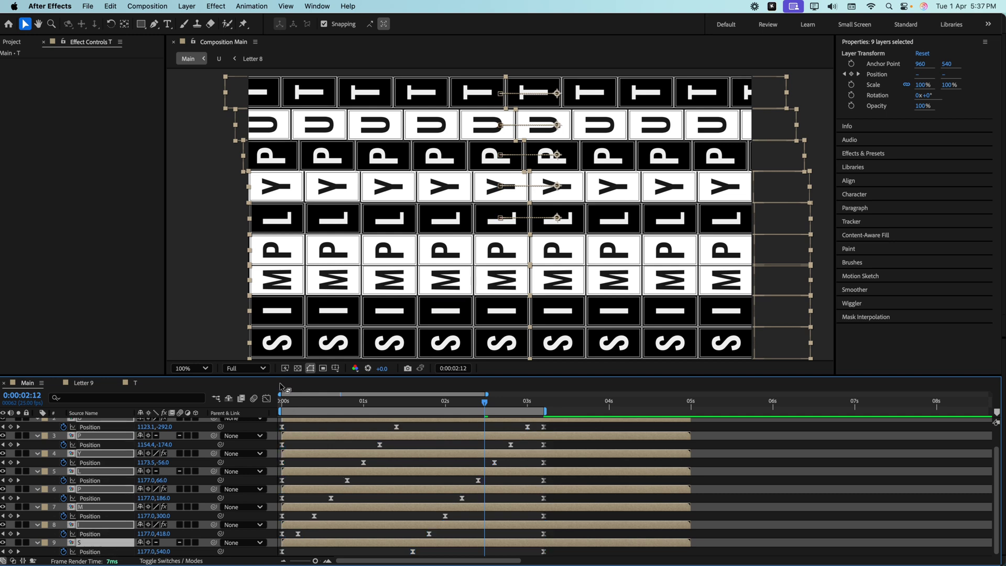
pyautogui.click(266, 400)
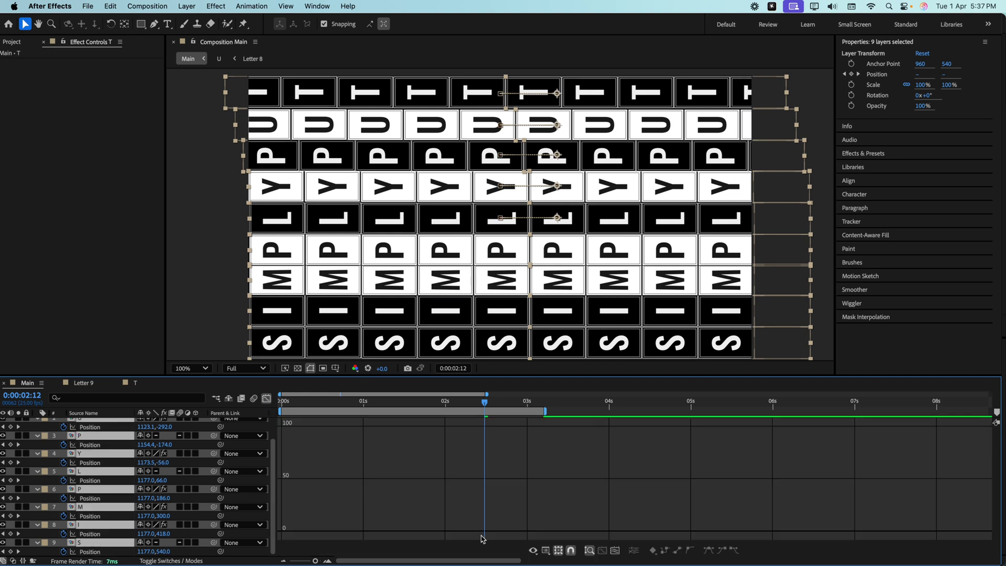
# - Switch to the speed graph and sharpen the S layer's Position curve by lengthening the ease handles on both sides of its peak
pyautogui.click(533, 550)
pyautogui.click(569, 463)
pyautogui.click(98, 553)
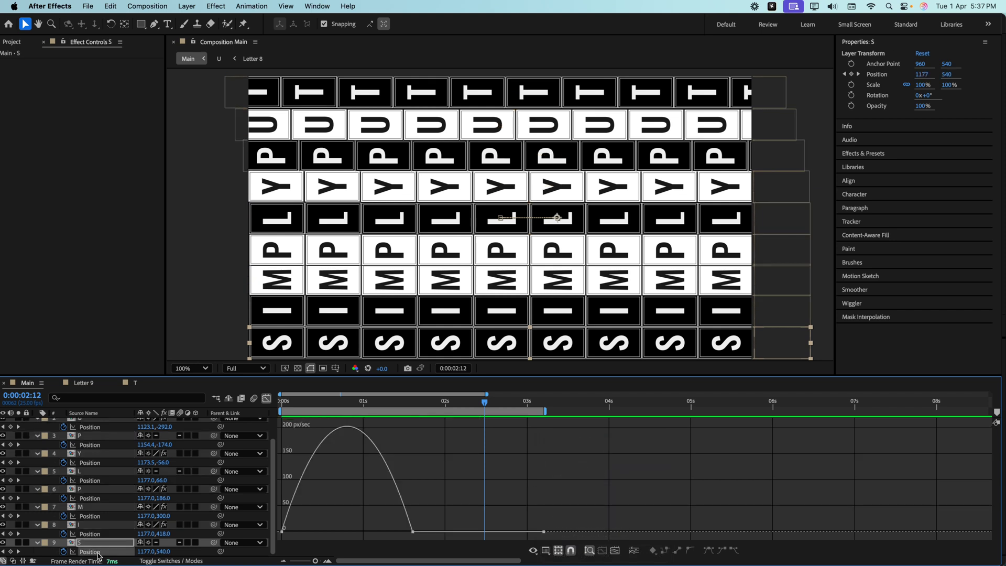
pyautogui.click(282, 531)
pyautogui.moveTo(304, 532); pyautogui.dragTo(326, 532)
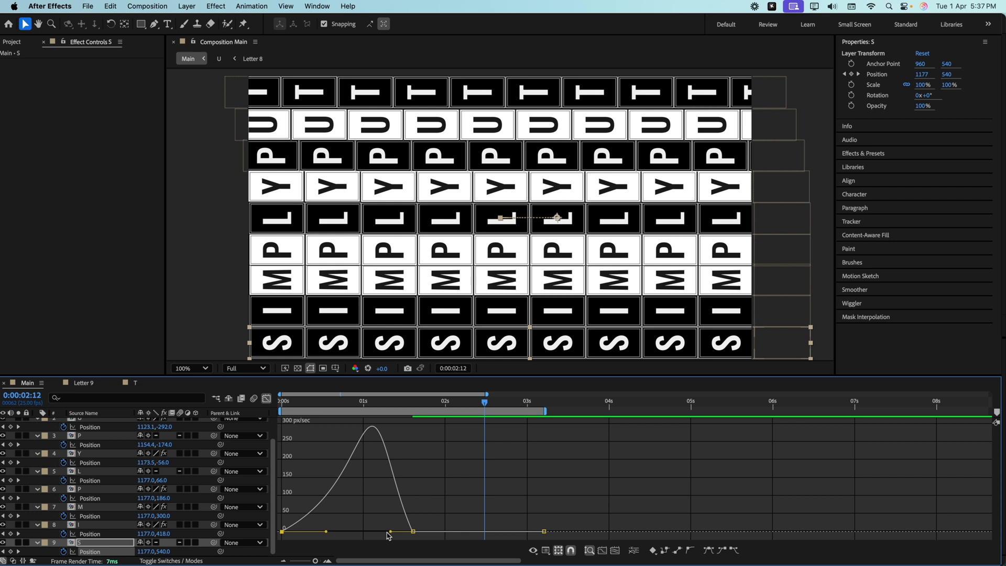
pyautogui.moveTo(391, 532); pyautogui.dragTo(381, 536)
# - Lengthen the ease handles on the I and M layers' Position speed curves to give each a steeper central peak
pyautogui.click(103, 535)
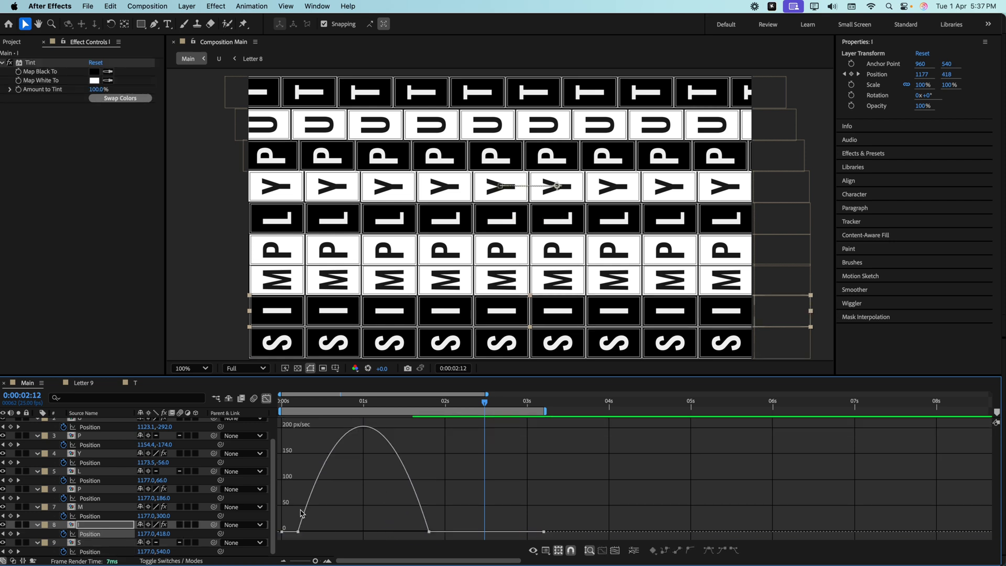
pyautogui.click(298, 532)
pyautogui.moveTo(320, 532); pyautogui.dragTo(339, 533)
pyautogui.moveTo(406, 534); pyautogui.dragTo(356, 533)
pyautogui.click(90, 517)
pyautogui.click(315, 532)
pyautogui.moveTo(423, 533); pyautogui.dragTo(372, 533)
# - Sharpen the Position speed curves of both P layers and the L, Y, U and T layers, and close the Graph Editor
pyautogui.click(90, 498)
pyautogui.click(332, 532)
pyautogui.click(89, 481)
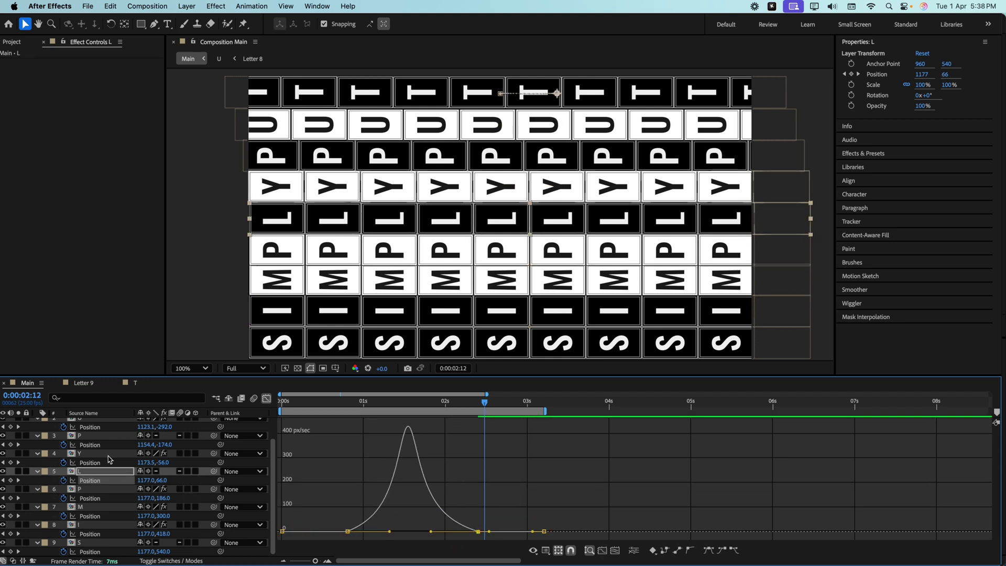
pyautogui.press('super+Up')
pyautogui.press('super+Up')
pyautogui.scroll(1, 110, 454)
pyautogui.press('super+Up')
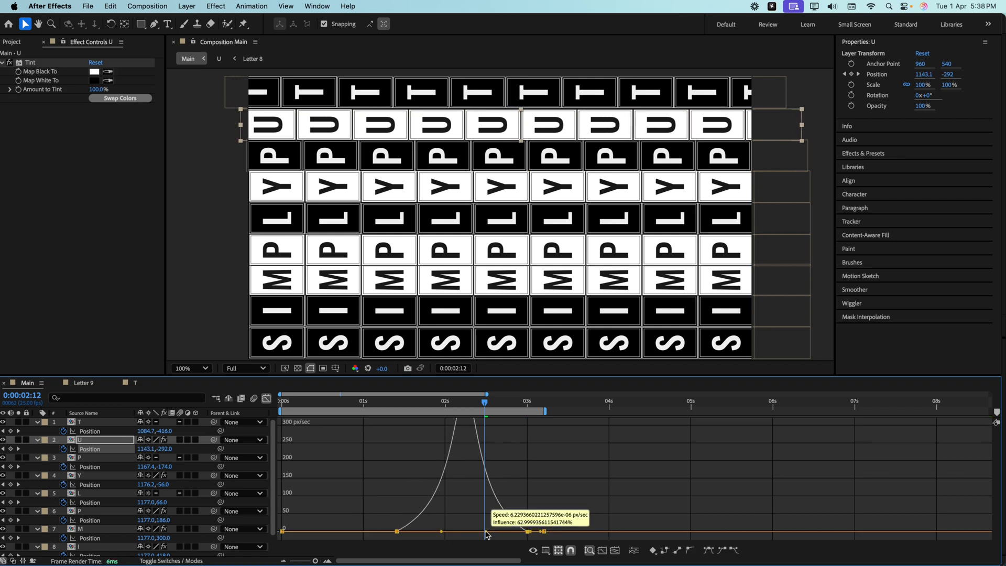
pyautogui.press('super+Up')
pyautogui.click(266, 398)
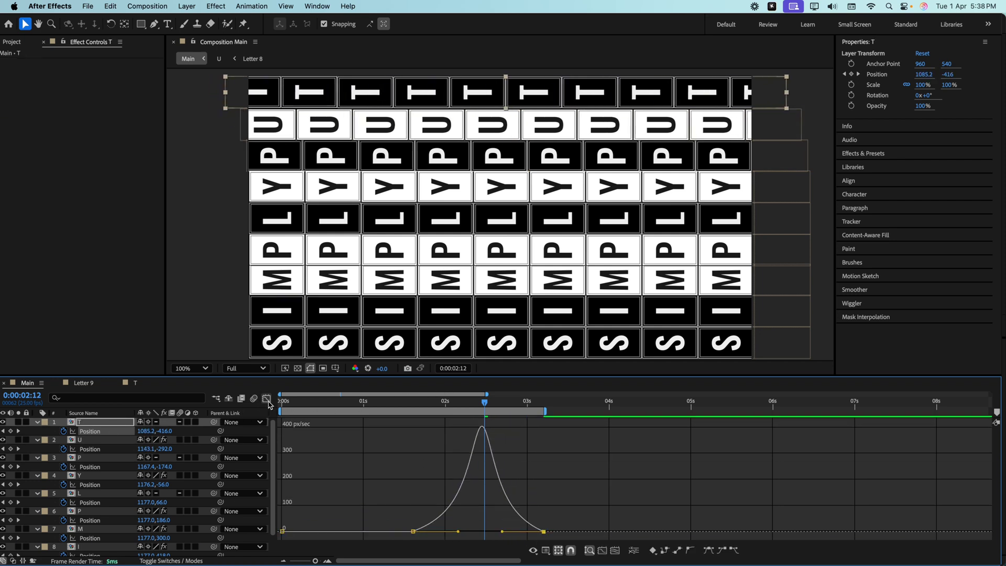
# - Preview the eased row animation from the start of Main
pyautogui.moveTo(294, 406); pyautogui.dragTo(282, 406)
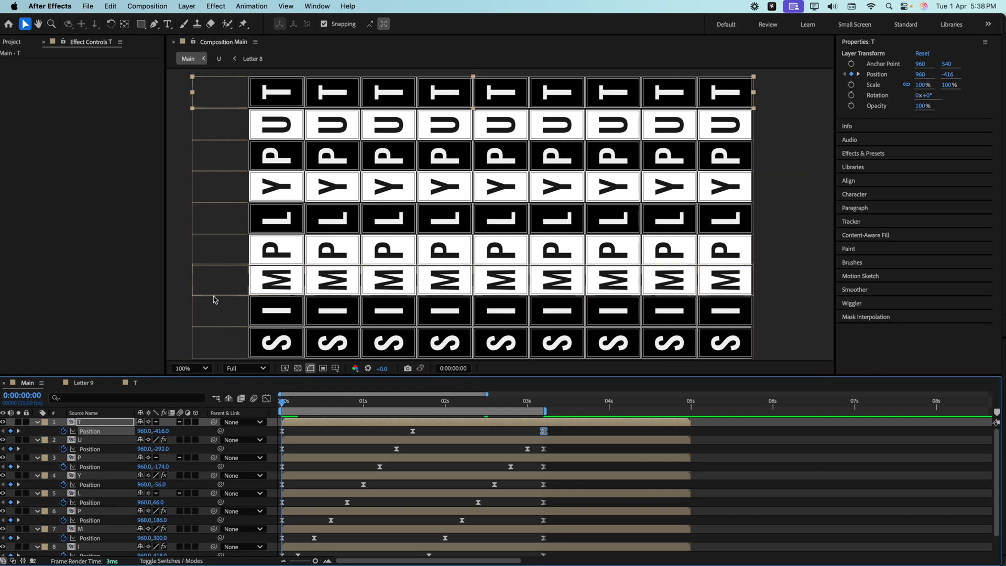
pyautogui.press('space')
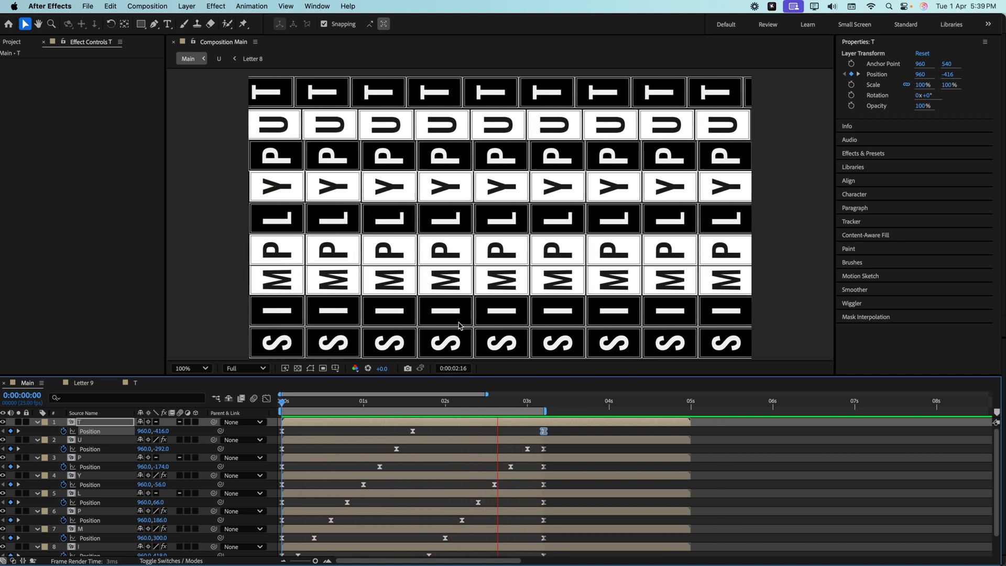
pyautogui.press('space')
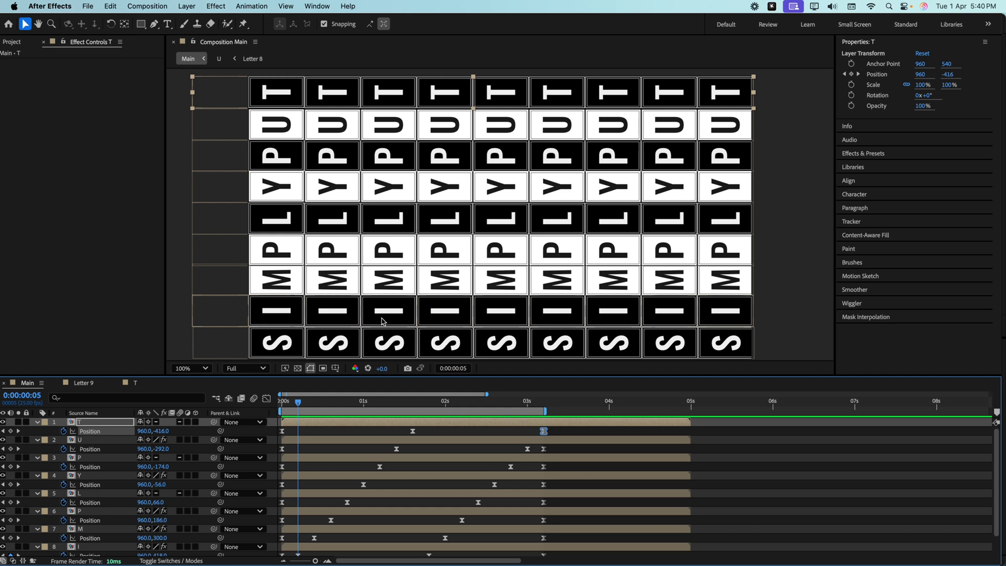
# - Pre-compose all nine letter layers as Final Animation, moving all attributes into the new composition
pyautogui.press('super+a')
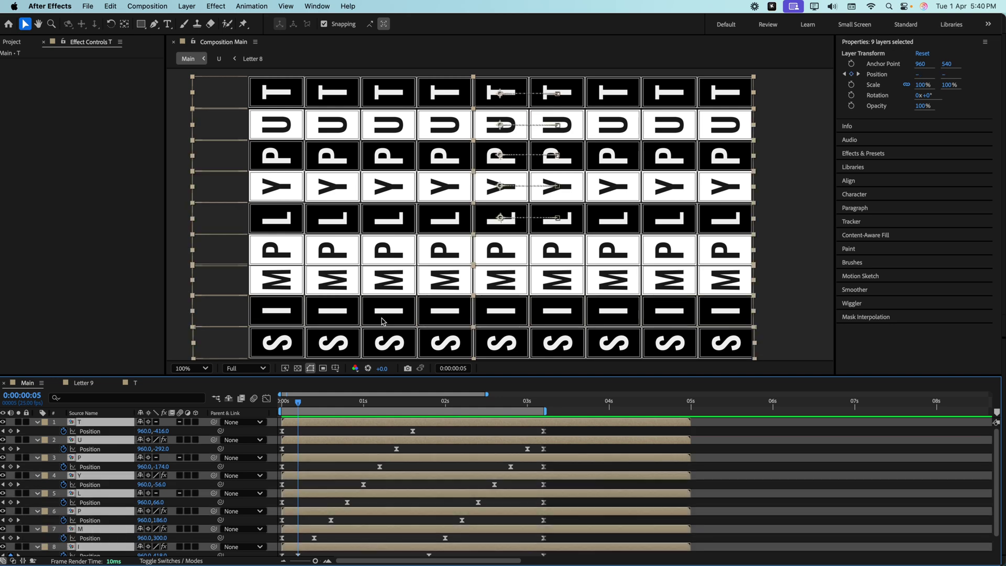
pyautogui.rightClick(122, 426)
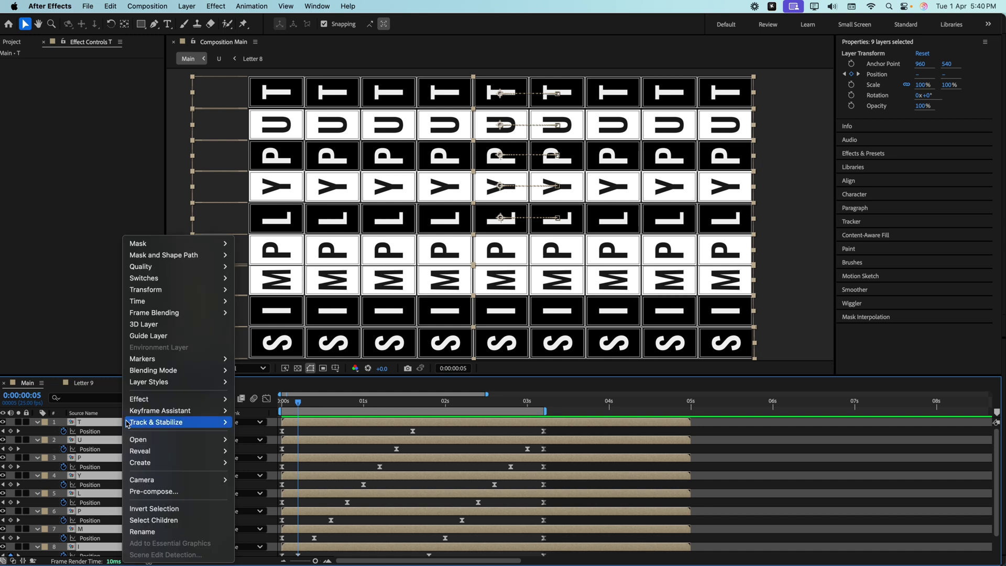
pyautogui.click(149, 491)
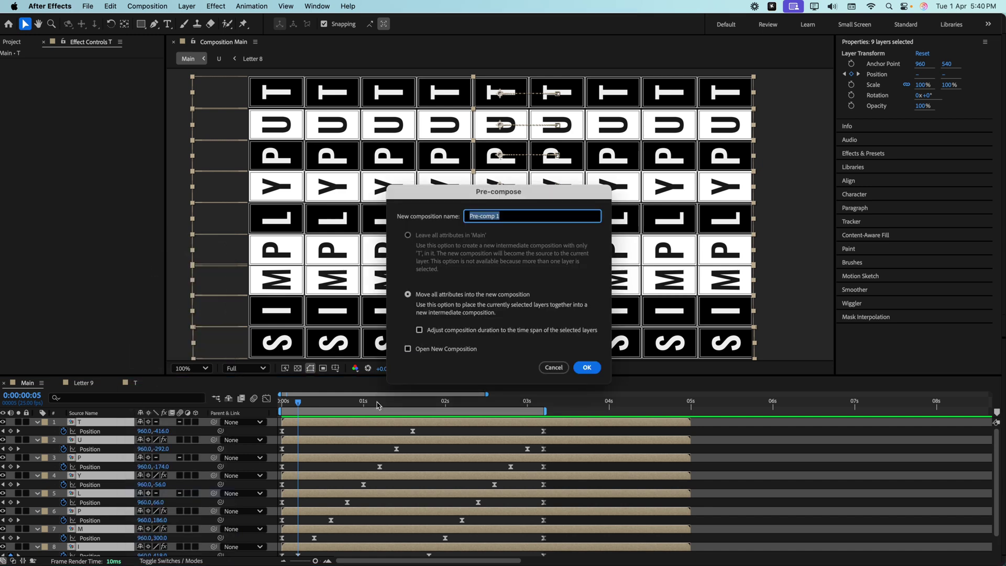
pyautogui.press('shift')
pyautogui.write('Final Animation')
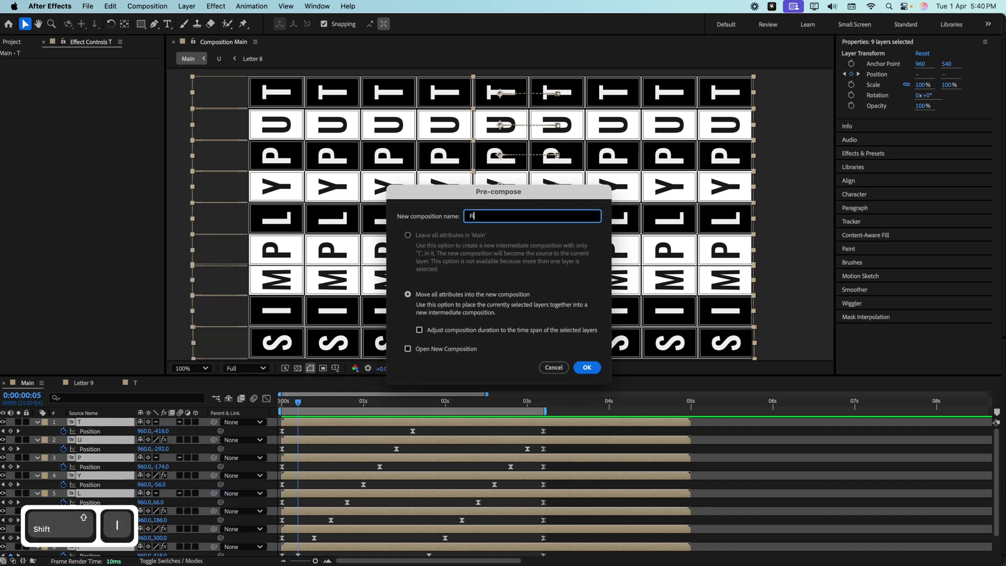
pyautogui.click(587, 367)
# - Trim the Main composition to its work area ending at 3:05
pyautogui.click(542, 414)
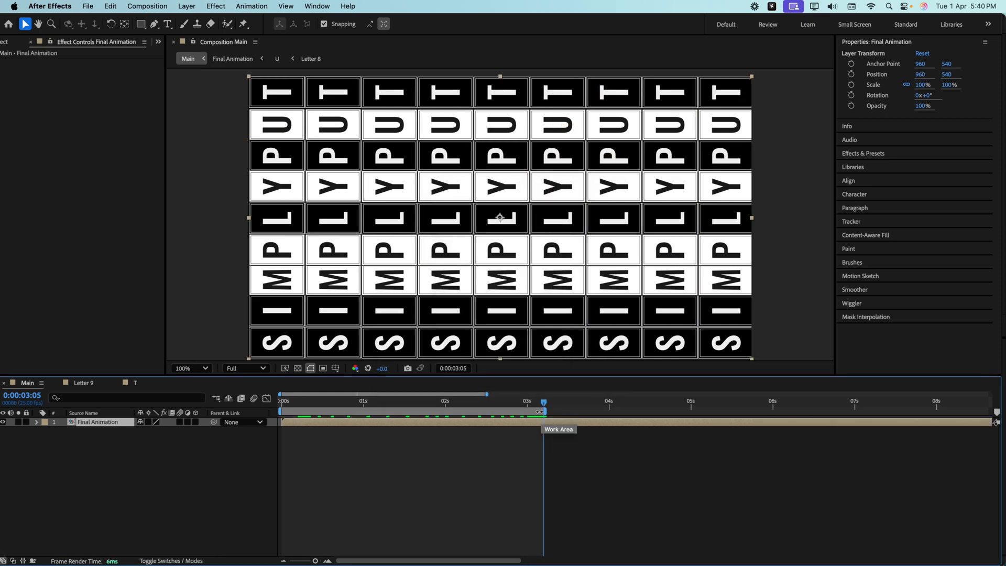
pyautogui.rightClick(540, 412)
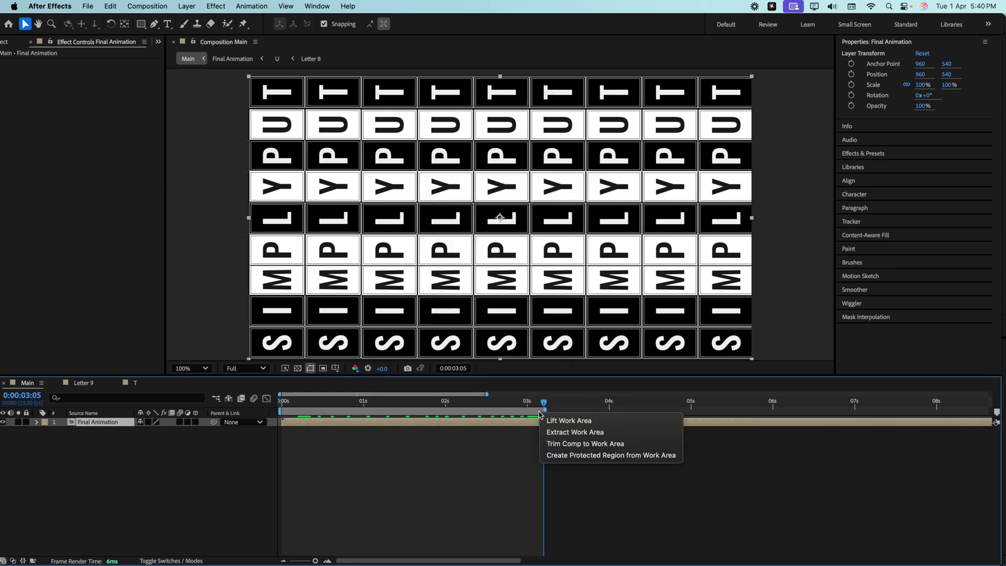
pyautogui.click(552, 446)
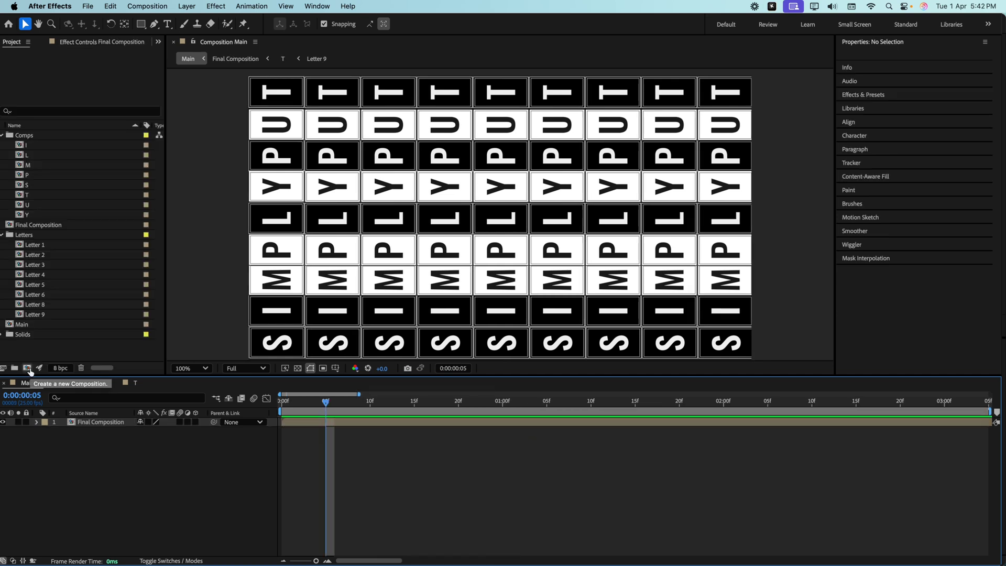
# - Create a 1920x1080, 25 fps composition named Render with a duration of 4 seconds
pyautogui.click(29, 370)
pyautogui.write('Render')
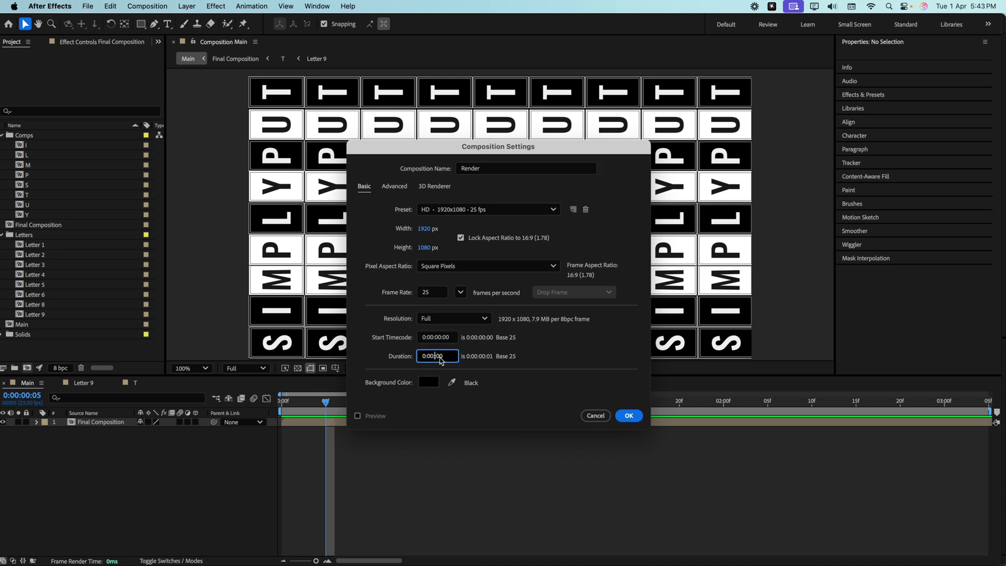
pyautogui.write('4')
pyautogui.click(629, 415)
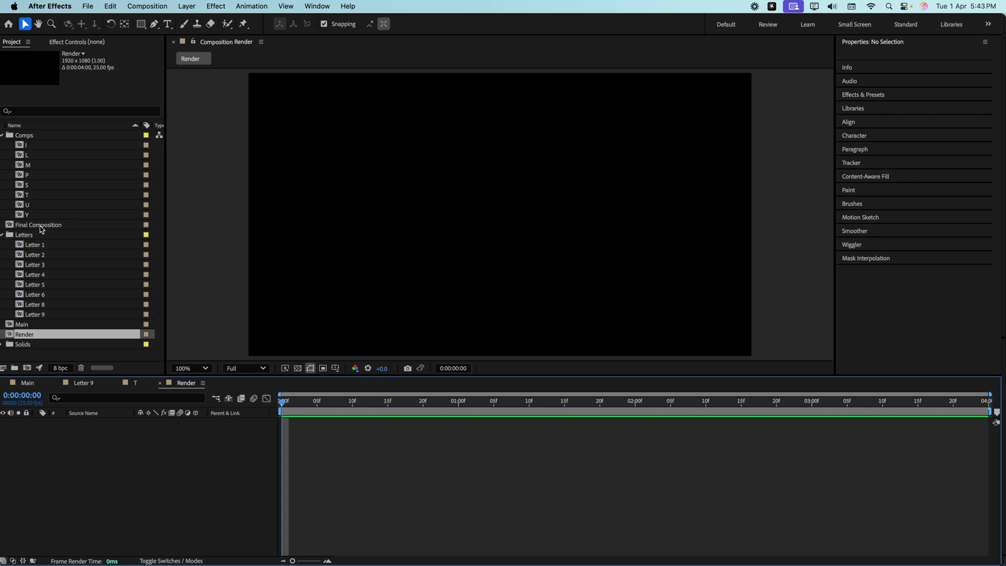
# - Add Final Composition to Render, duplicate the layer and hide the upper copy
pyautogui.moveTo(40, 229); pyautogui.dragTo(78, 434)
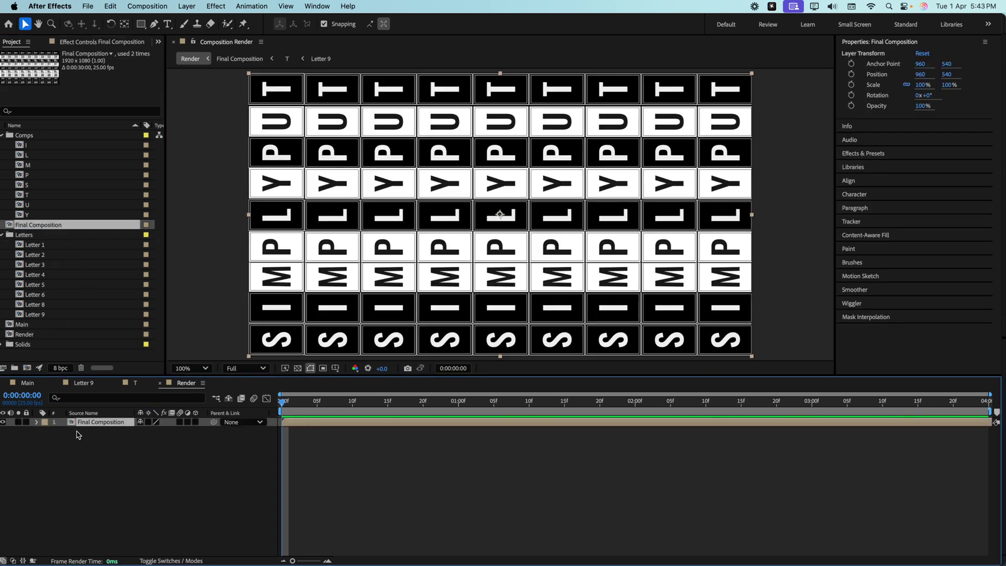
pyautogui.press('super+d')
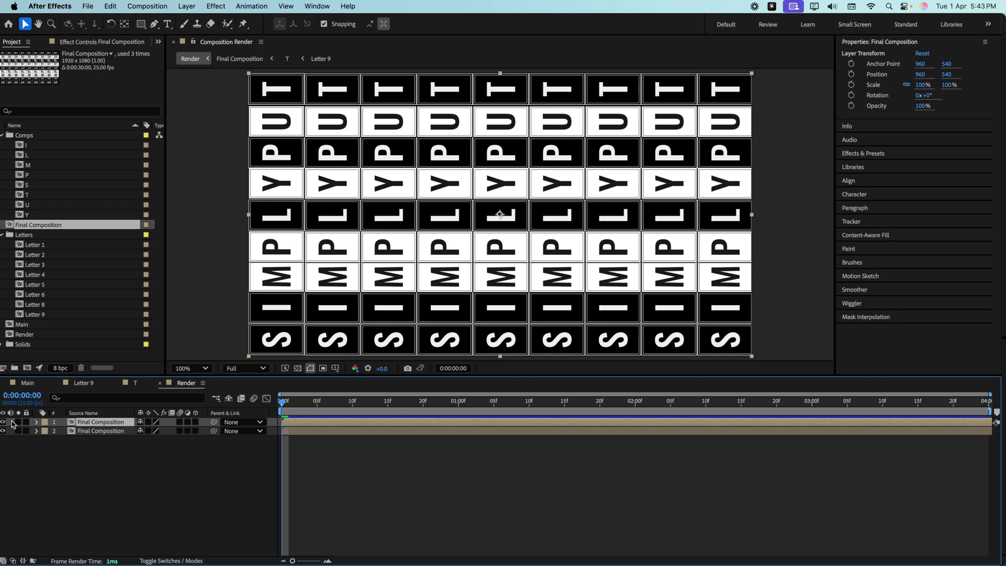
pyautogui.click(4, 422)
# - Rotate the lower Final Composition layer by 90° and scale it to 179% so it fills the frame
pyautogui.click(105, 431)
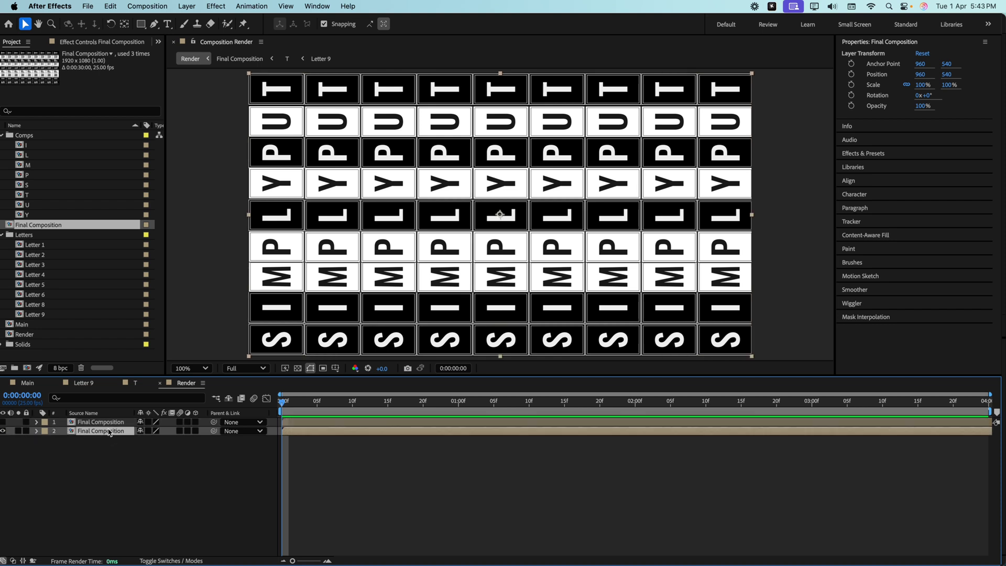
pyautogui.press('r')
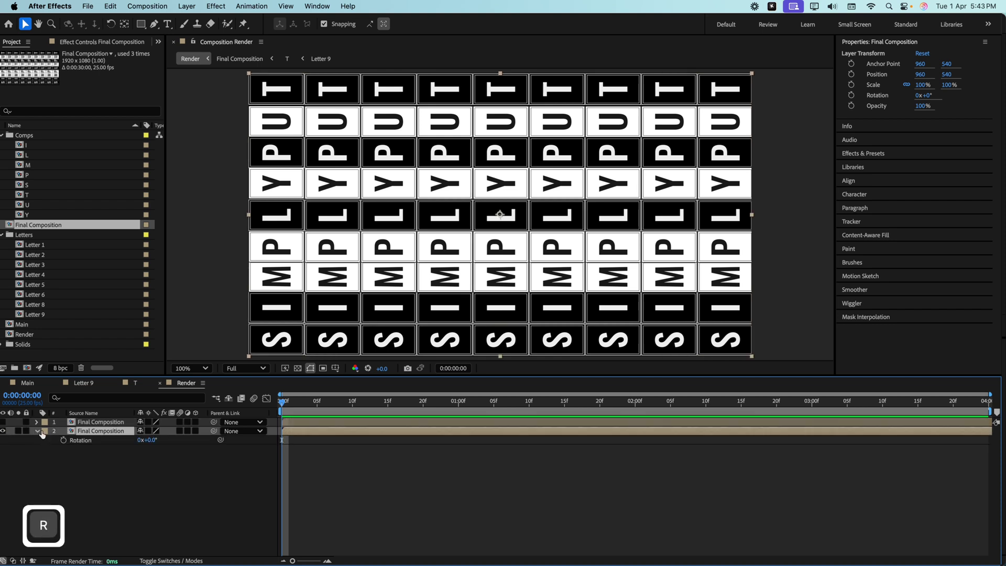
pyautogui.click(153, 441)
pyautogui.write('90')
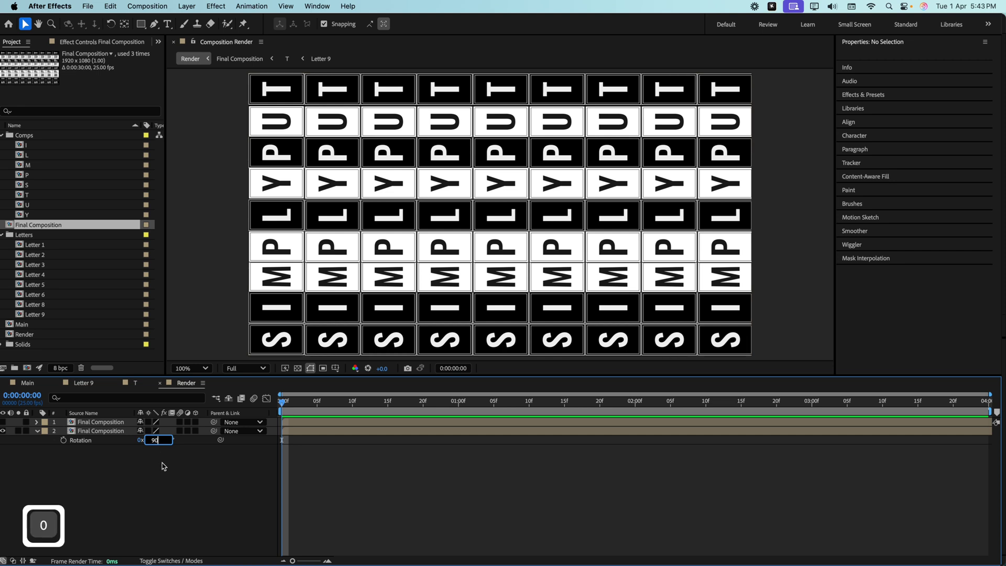
pyautogui.press('Return')
pyautogui.click(105, 431)
pyautogui.press('s')
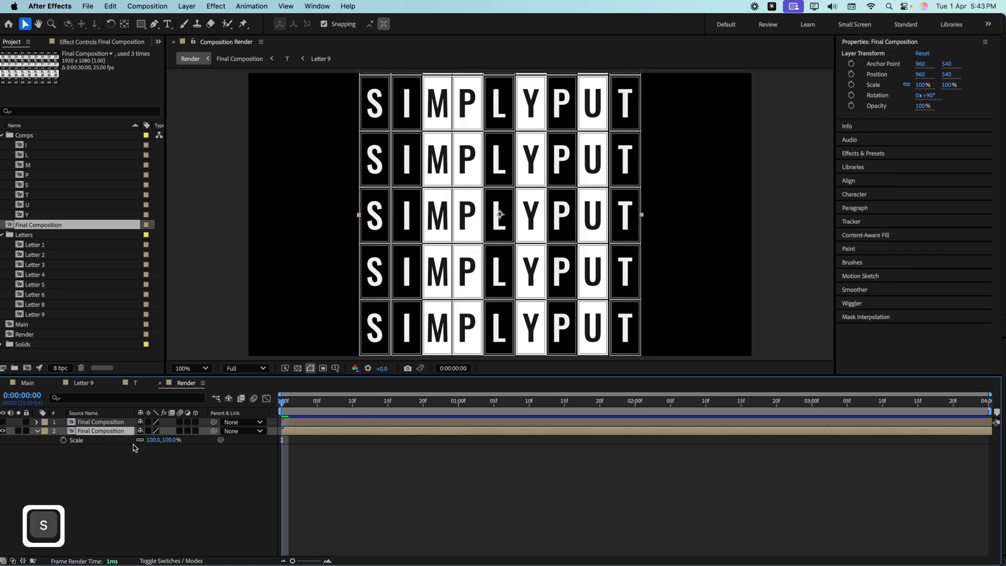
pyautogui.moveTo(157, 440); pyautogui.dragTo(210, 441)
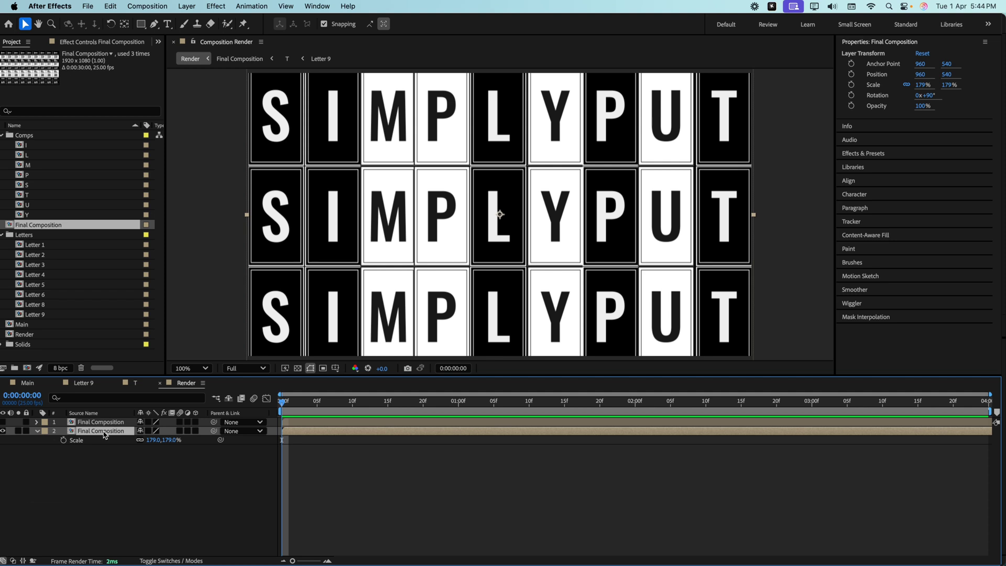
# - Apply the Tint effect to the lower Final Composition layer and swap its black and white colors
pyautogui.hotkey('ctrl', 'space')
pyautogui.write('tint')
pyautogui.click(73, 449)
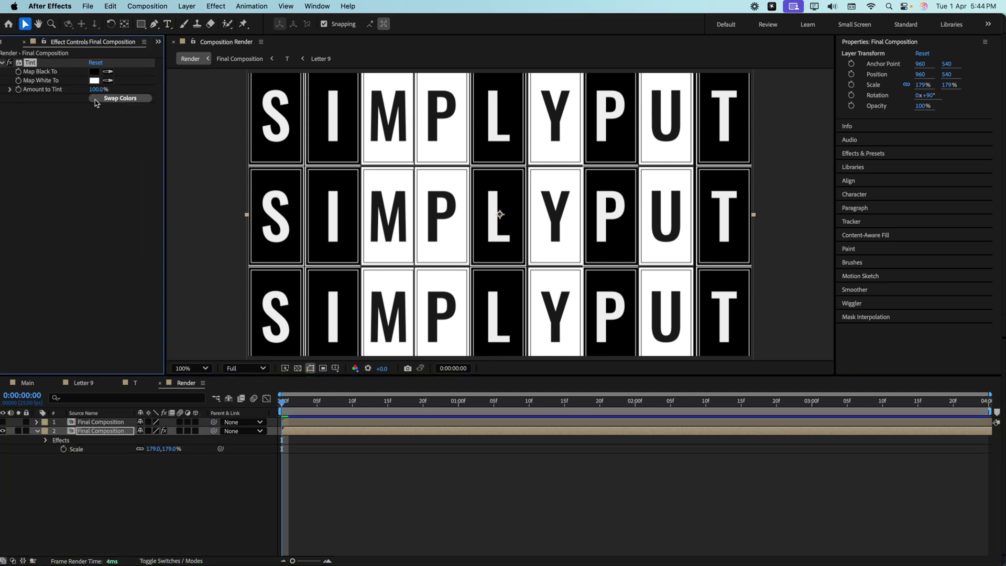
pyautogui.click(96, 103)
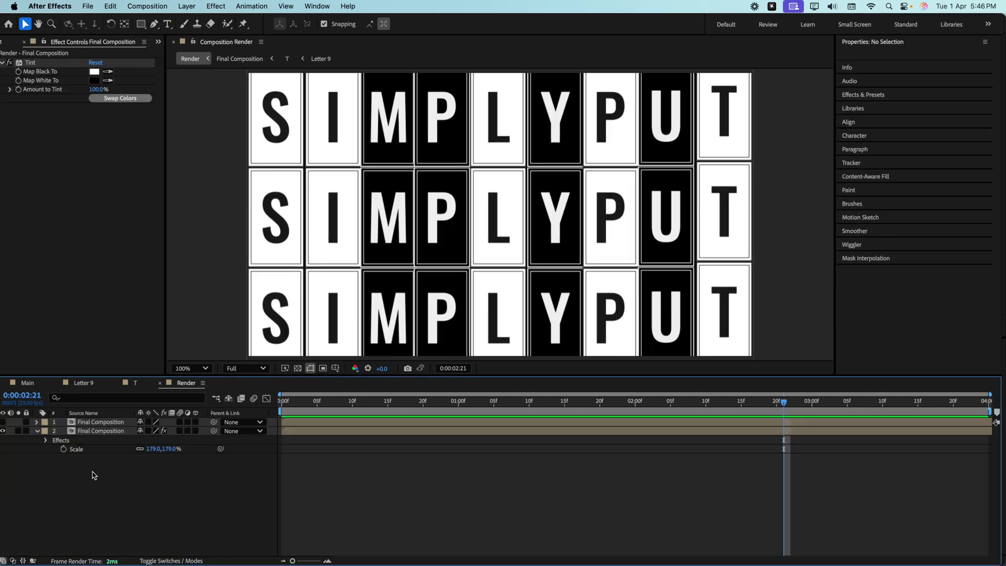
# - Add an adjustment layer and place it between the two Final Composition layers
pyautogui.rightClick(94, 475)
pyautogui.moveTo(125, 428)
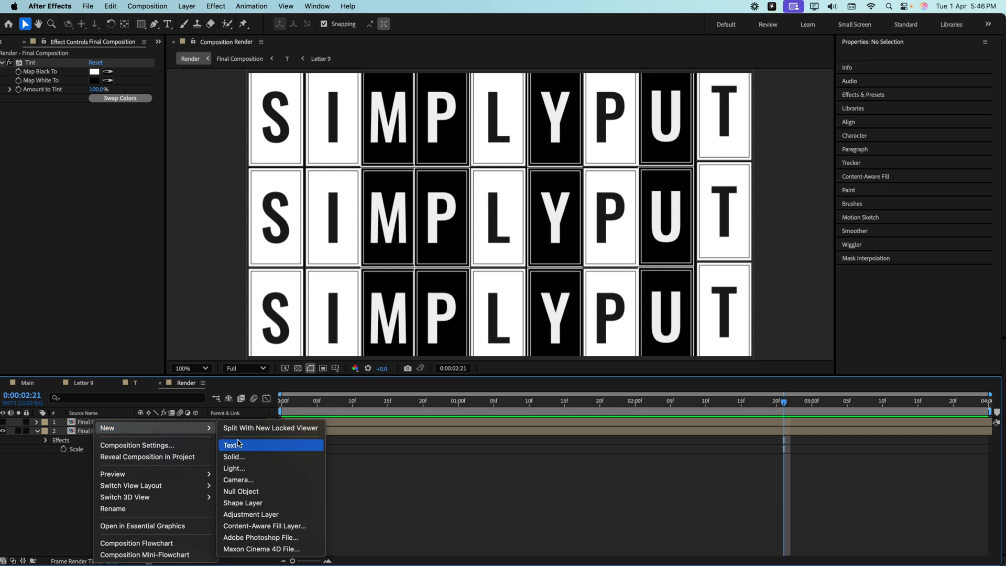
pyautogui.click(252, 514)
pyautogui.moveTo(117, 427); pyautogui.dragTo(116, 437)
# - Rename the lower Final Composition layer BG and the hidden upper one Cylinder
pyautogui.click(116, 442)
pyautogui.press('Return')
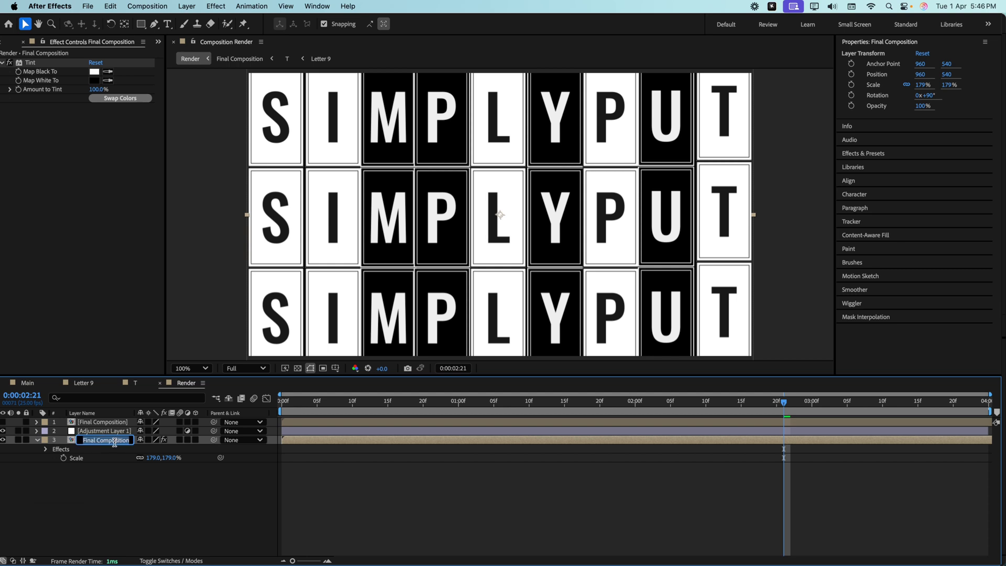
pyautogui.write('BG')
pyautogui.click(123, 478)
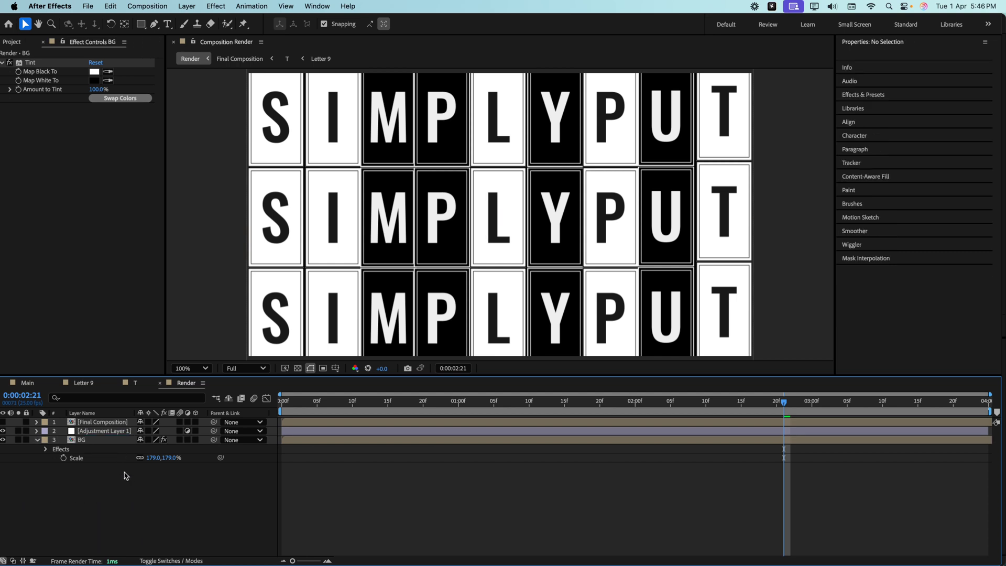
pyautogui.click(109, 422)
pyautogui.press('Return')
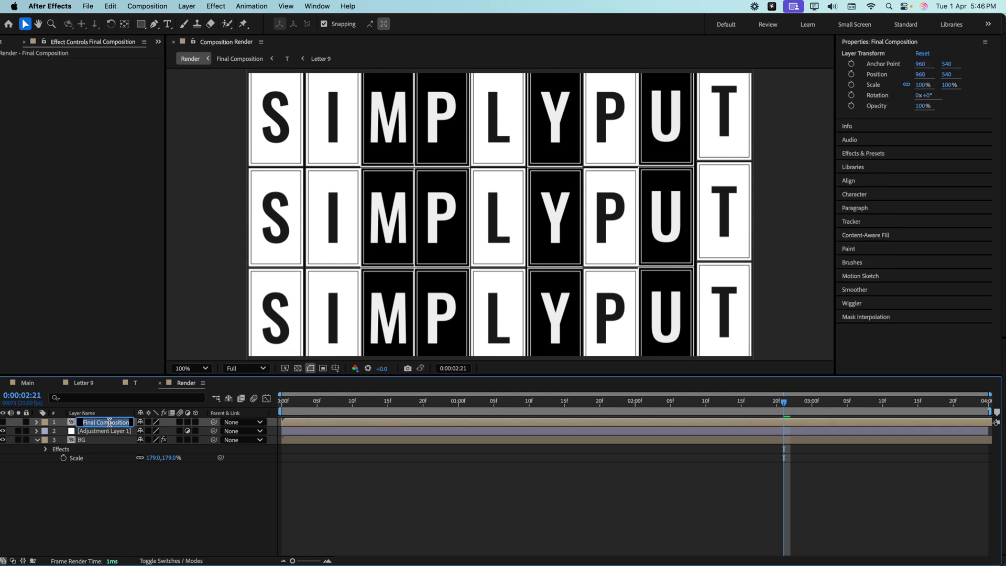
pyautogui.press('super+c')
# - Apply CC Lens to the adjustment layer with Size 405 and Convergence 69
pyautogui.click(95, 431)
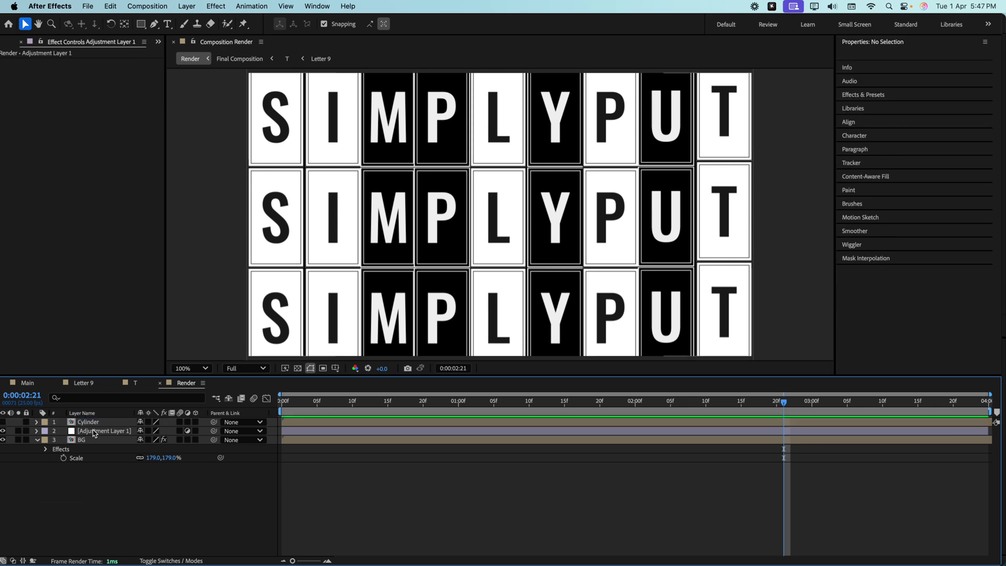
pyautogui.hotkey('ctrl', 'space')
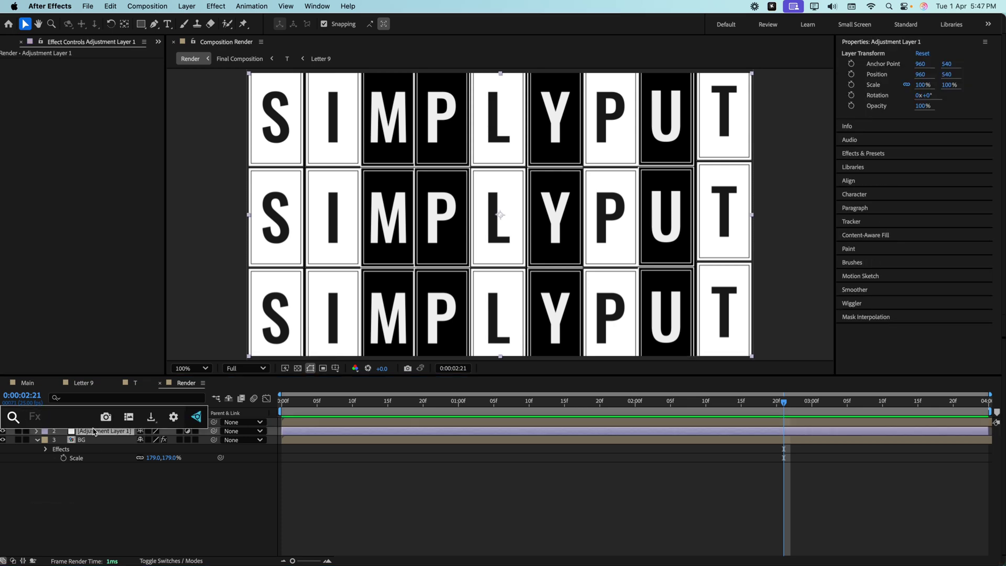
pyautogui.write('cc')
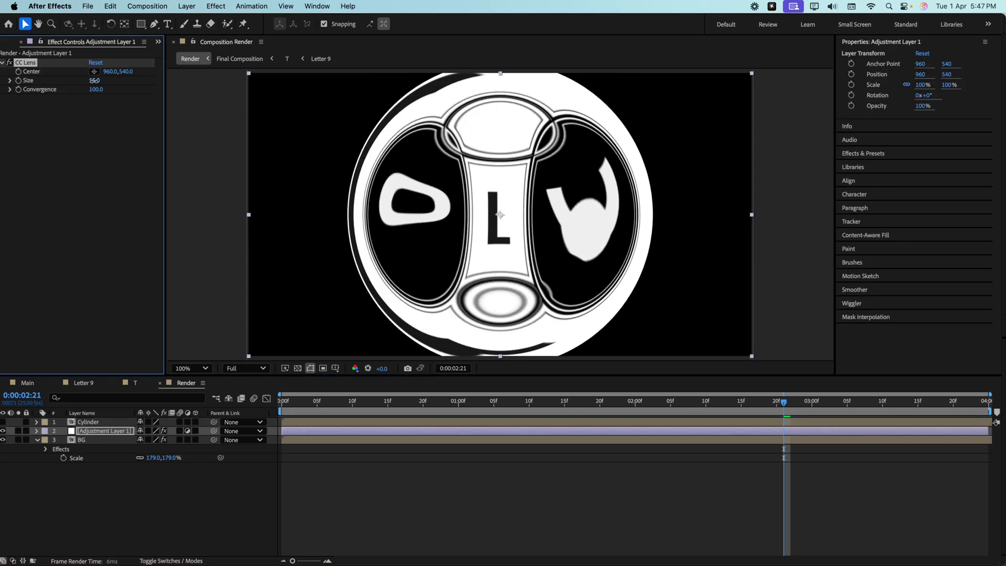
pyautogui.moveTo(96, 80); pyautogui.dragTo(276, 80)
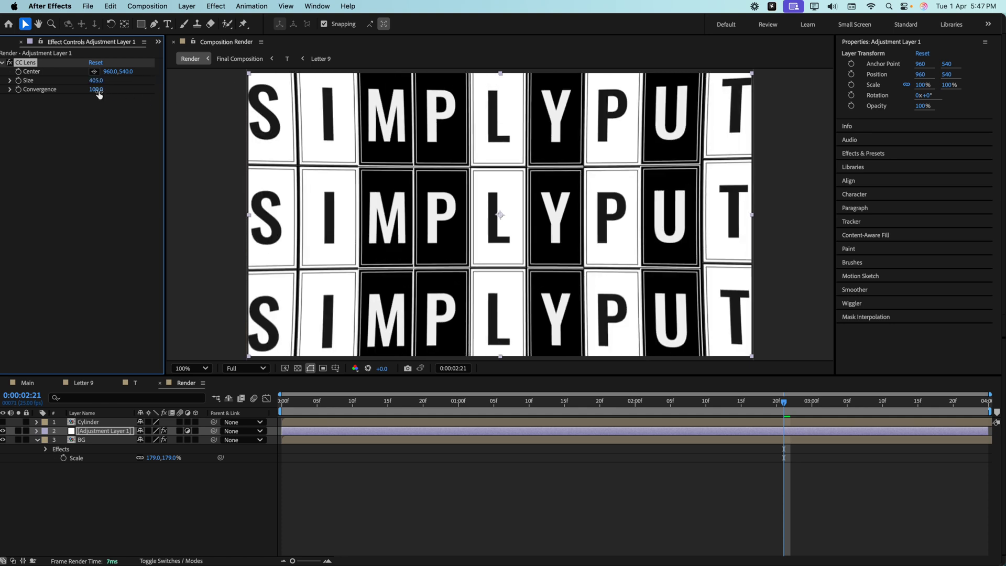
pyautogui.moveTo(98, 90); pyautogui.dragTo(90, 90)
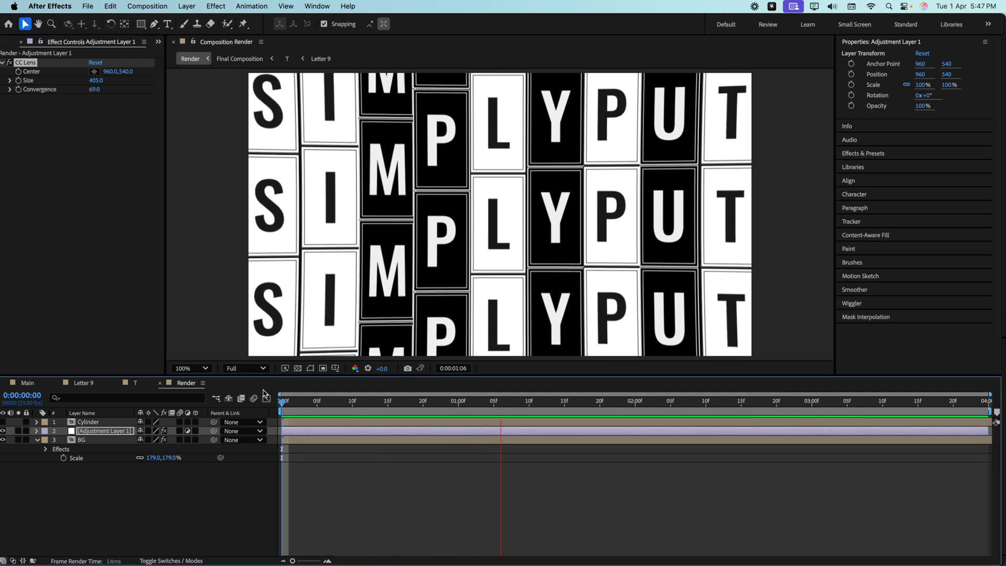
# - Apply Gaussian Blur with Blurriness 3.6 to the adjustment layer between Cylinder and BG
pyautogui.press('space')
pyautogui.click(108, 435)
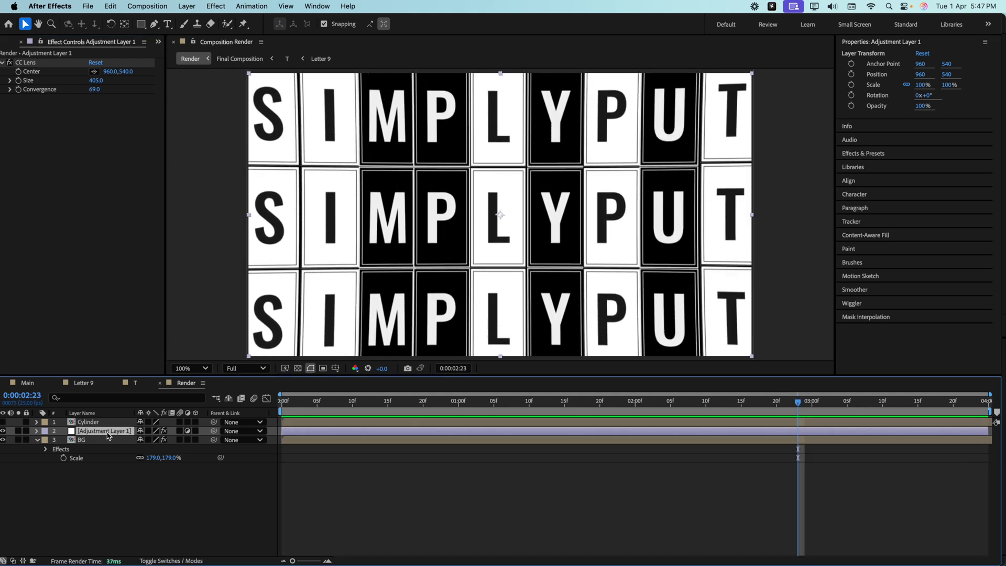
pyautogui.hotkey('ctrl', 'space')
pyautogui.write('g')
pyautogui.press('Return')
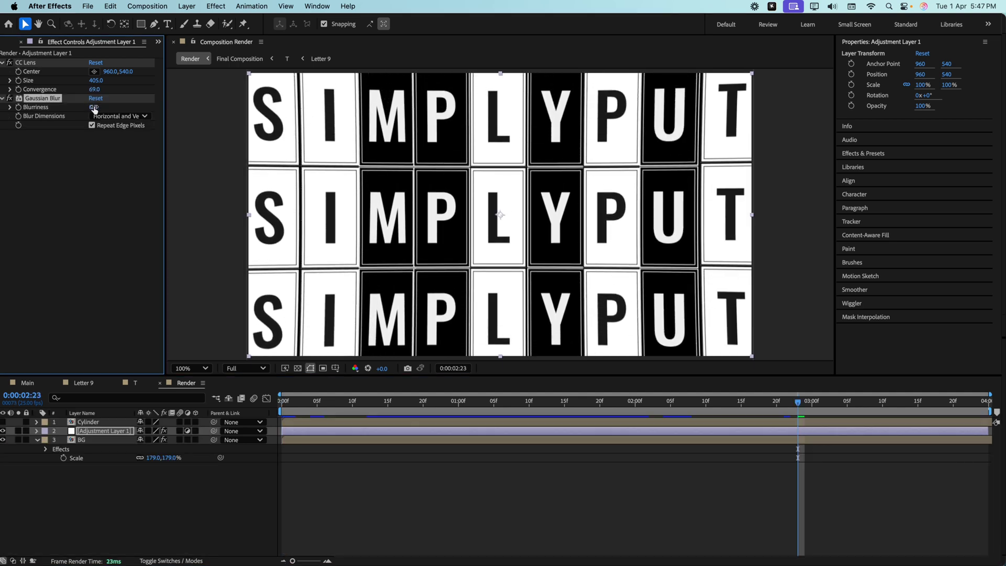
pyautogui.moveTo(106, 107)
pyautogui.mouseDown()
pyautogui.moveTo(95, 108)
pyautogui.moveTo(114, 109)
pyautogui.mouseUp()
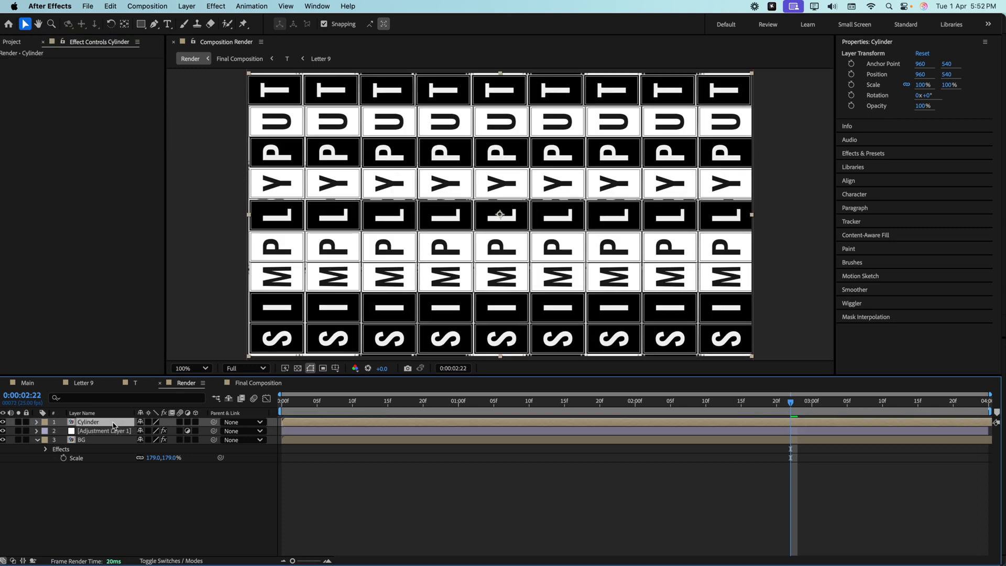
# - Apply CC Cylinder to the Cylinder layer with Rotation Z at 80° and Position Z at -240
pyautogui.hotkey('ctrl', 'space')
pyautogui.write('cc')
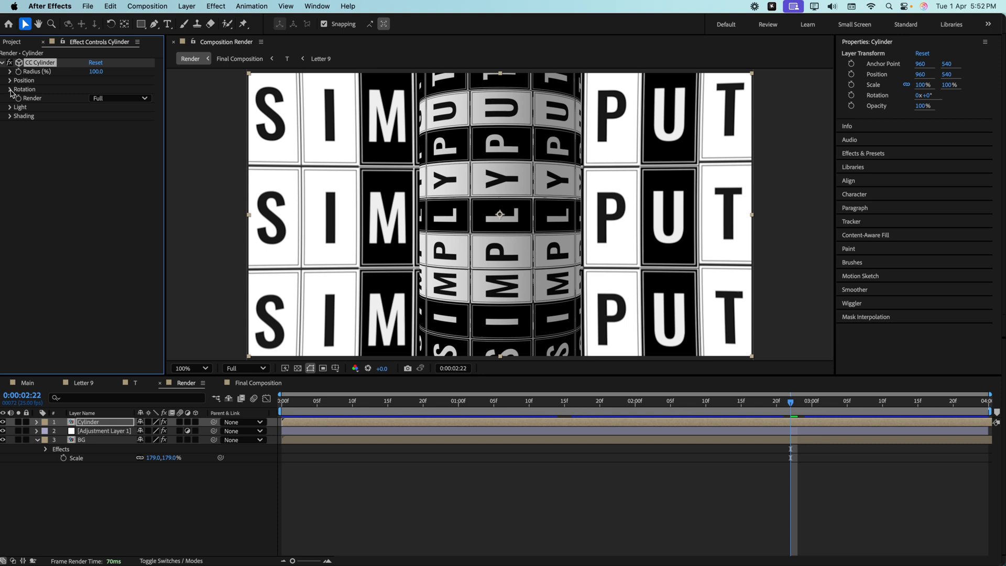
pyautogui.click(10, 89)
pyautogui.moveTo(99, 169); pyautogui.dragTo(107, 173)
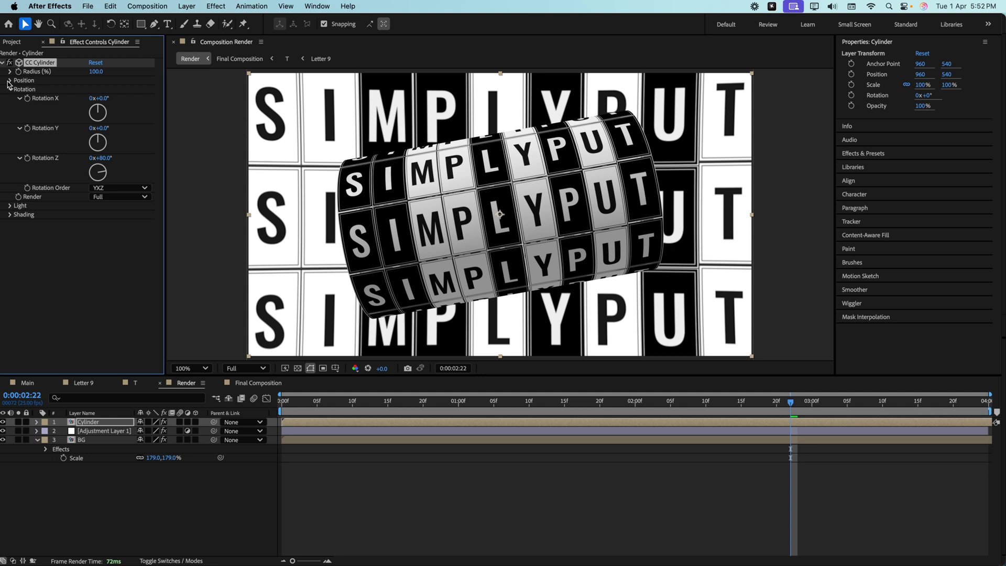
pyautogui.click(11, 80)
pyautogui.moveTo(92, 111); pyautogui.dragTo(83, 112)
# - Preview the rotated cylinder's animation from the start of the Render composition
pyautogui.click(286, 408)
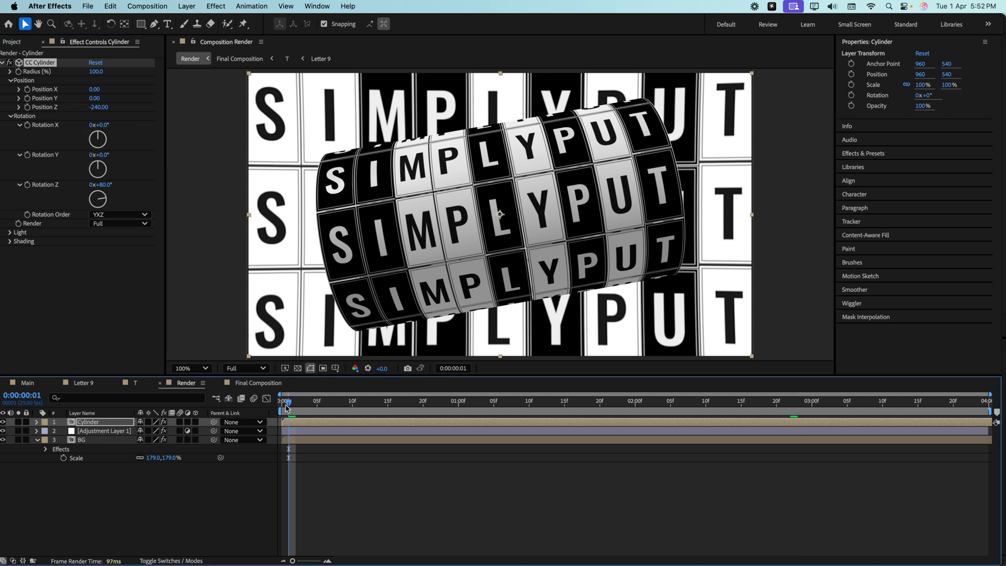
pyautogui.press('space')
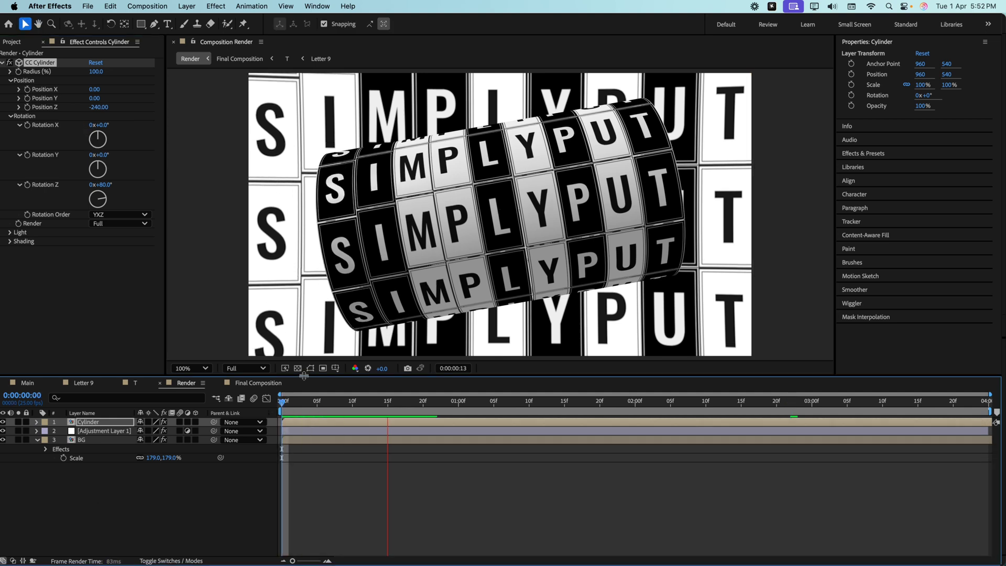
pyautogui.press('space')
pyautogui.click(303, 409)
pyautogui.moveTo(304, 411); pyautogui.dragTo(324, 428)
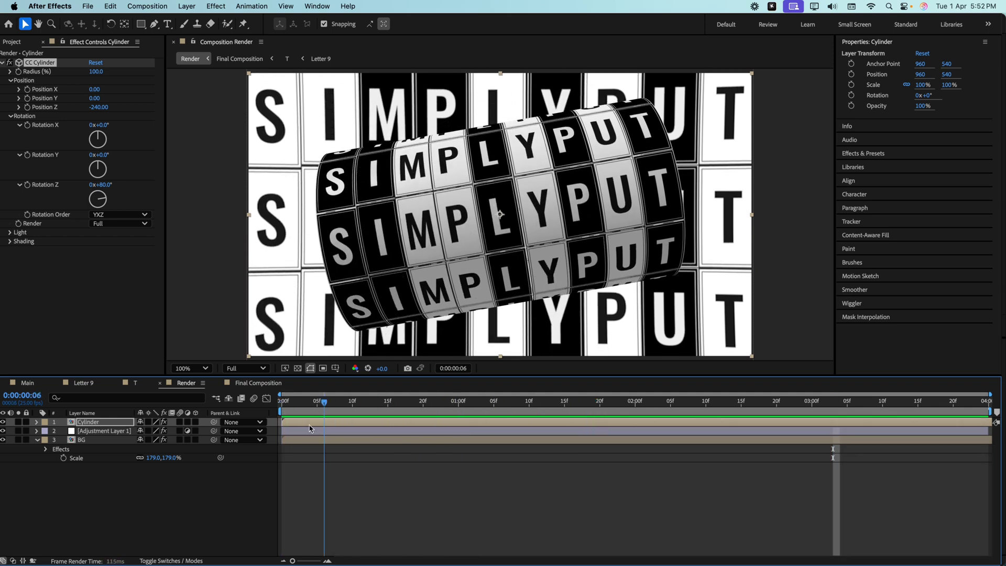
# - Adjust the CC Cylinder lighting to Light Height 61 and Light Direction 42°
pyautogui.press('Home')
pyautogui.click(11, 232)
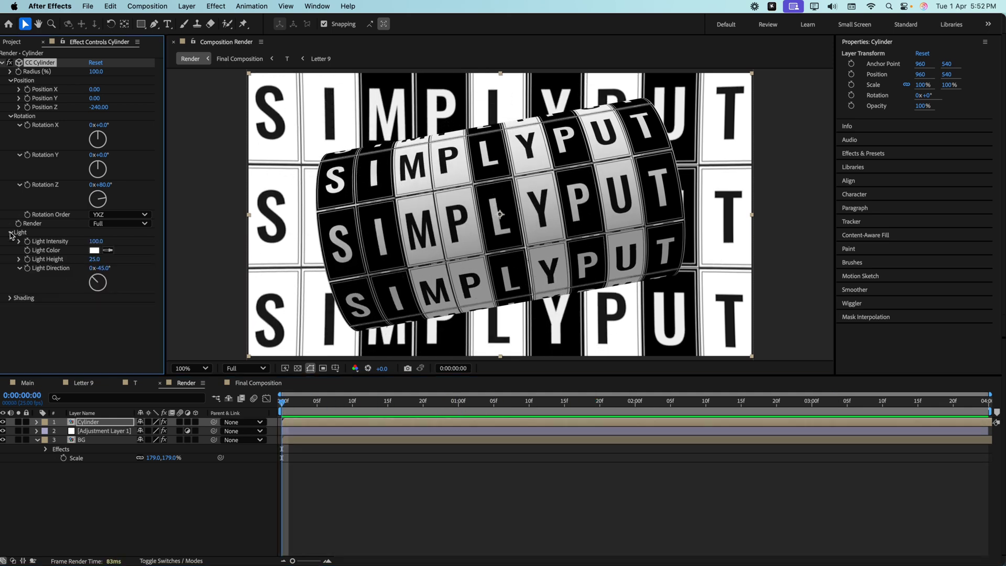
pyautogui.moveTo(105, 277)
pyautogui.mouseDown()
pyautogui.moveTo(124, 278)
pyautogui.moveTo(115, 262)
pyautogui.moveTo(109, 277)
pyautogui.mouseUp()
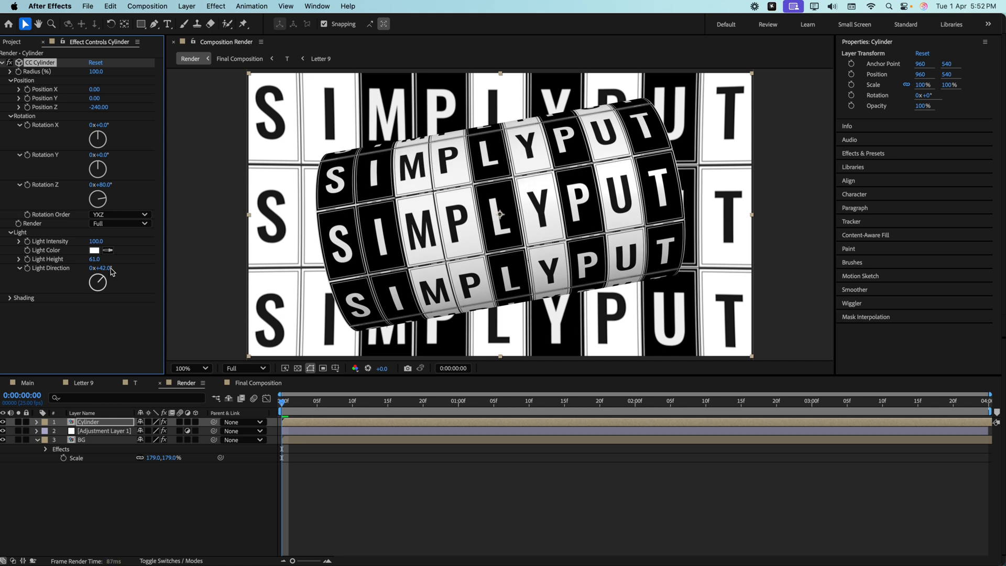
# - Add a Drop Shadow to the Cylinder layer with Opacity 79%, Direction 199°, Distance 27 and Softness 47
pyautogui.hotkey('ctrl', 'space')
pyautogui.write('drop')
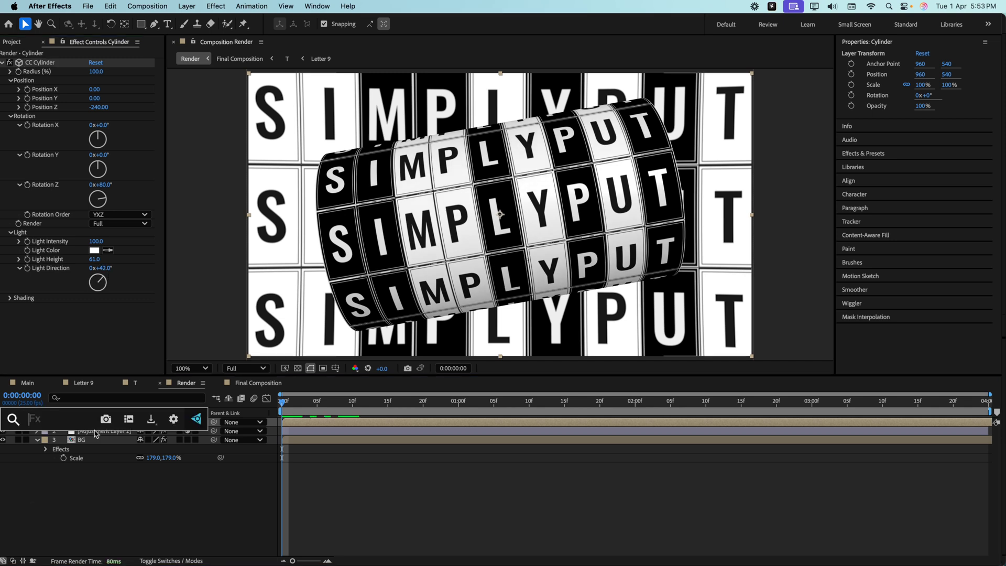
pyautogui.press('Return')
pyautogui.moveTo(96, 315); pyautogui.dragTo(105, 313)
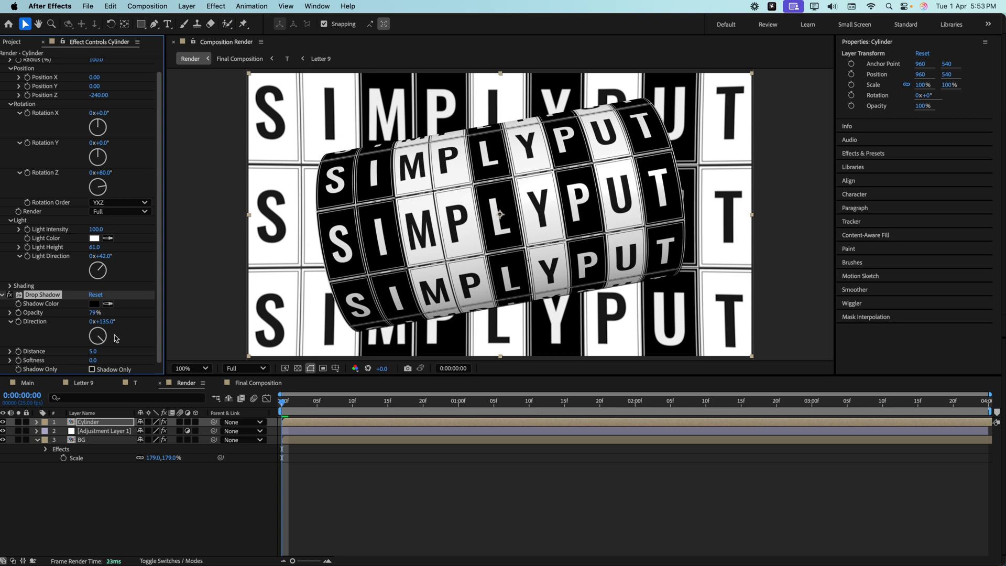
pyautogui.moveTo(93, 351)
pyautogui.mouseDown()
pyautogui.moveTo(118, 361)
pyautogui.moveTo(96, 346)
pyautogui.mouseUp()
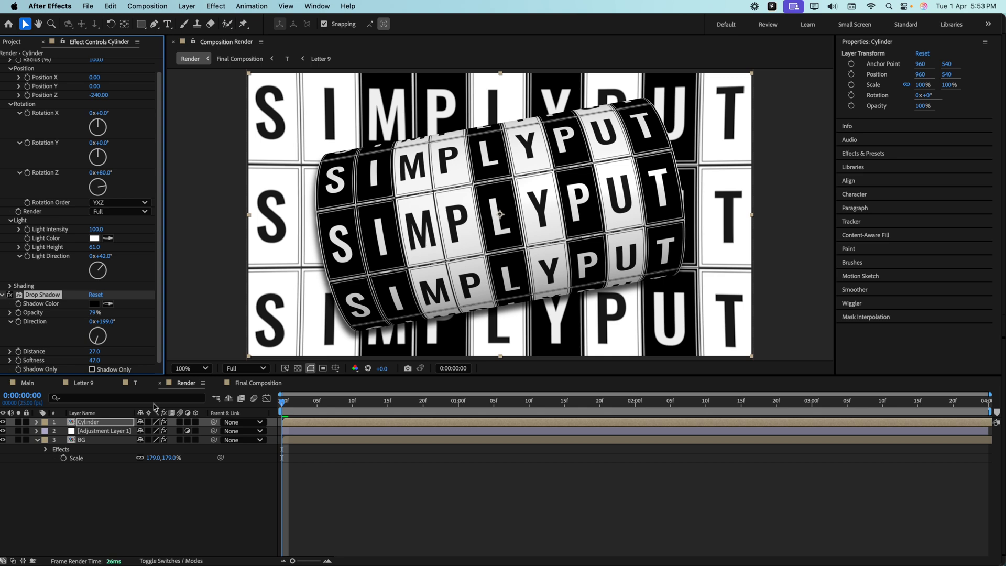
pyautogui.press('space')
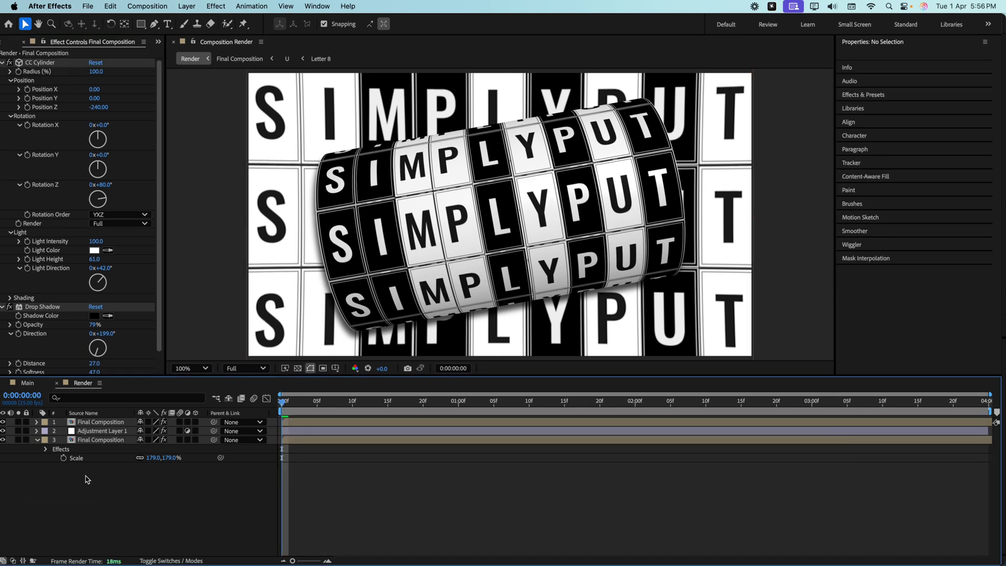
# - Add an adjustment layer above all other layers and apply CC Vignette with Amount 148
pyautogui.rightClick(86, 477)
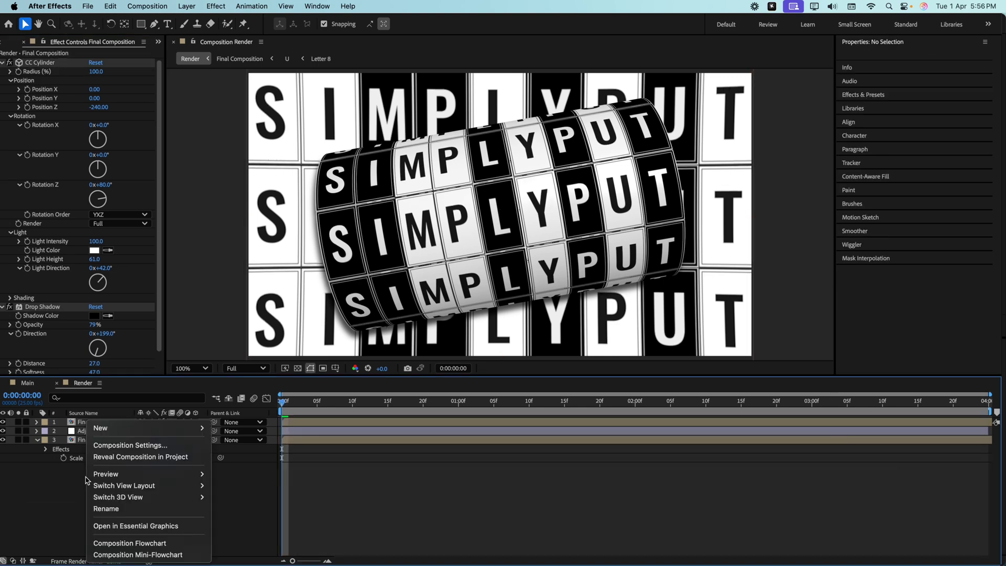
pyautogui.moveTo(112, 429)
pyautogui.click(245, 515)
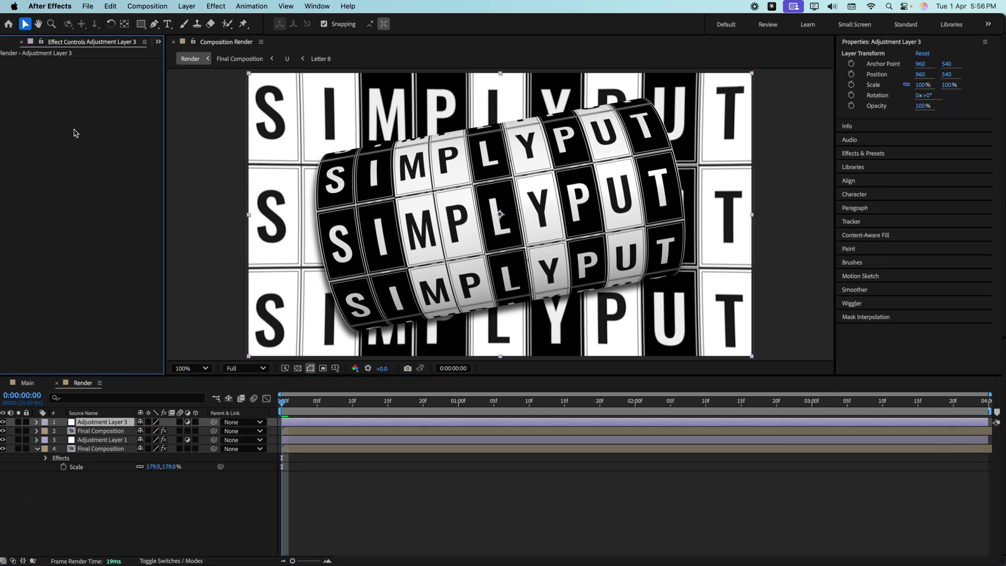
pyautogui.hotkey('ctrl', 'space')
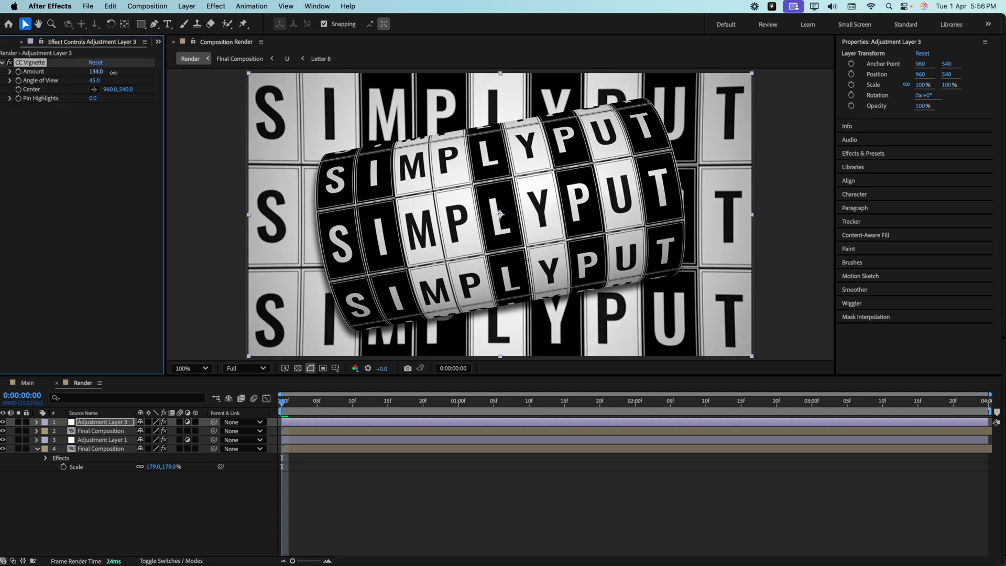
pyautogui.moveTo(117, 73); pyautogui.dragTo(221, 348)
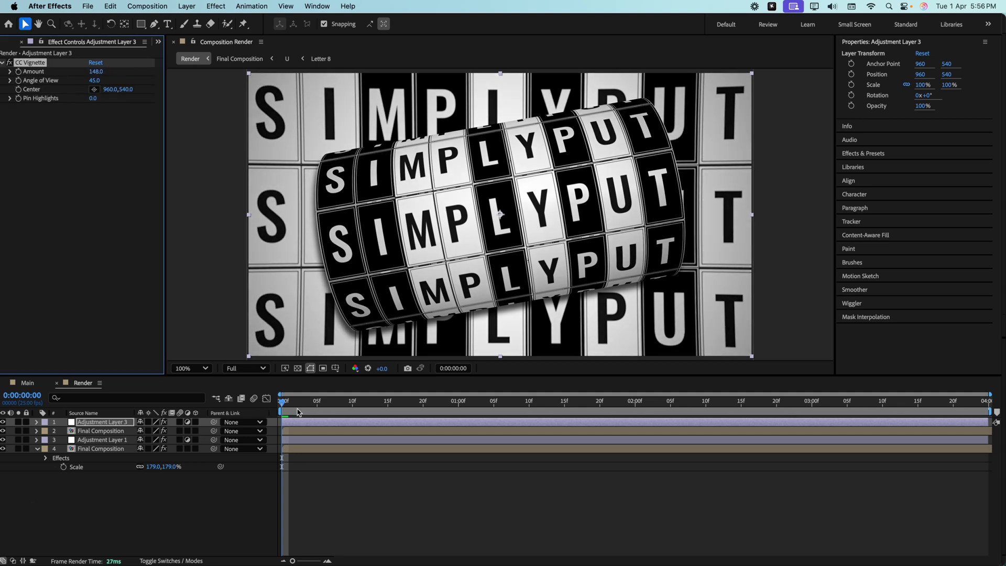
pyautogui.press('space')
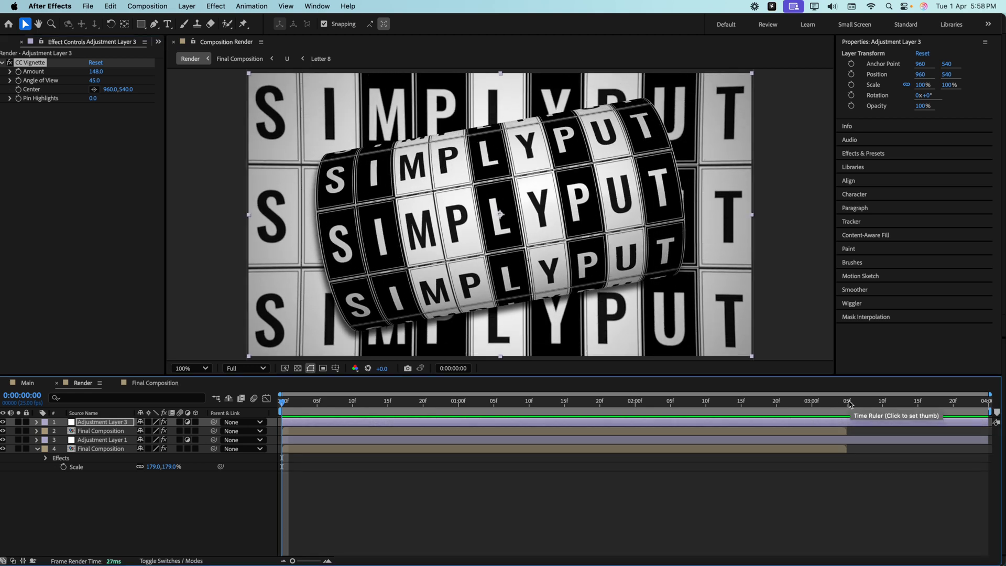
# - End the work area where the Final Composition layers end and trim the Render composition to it
pyautogui.click(981, 414)
pyautogui.moveTo(989, 412); pyautogui.dragTo(848, 425)
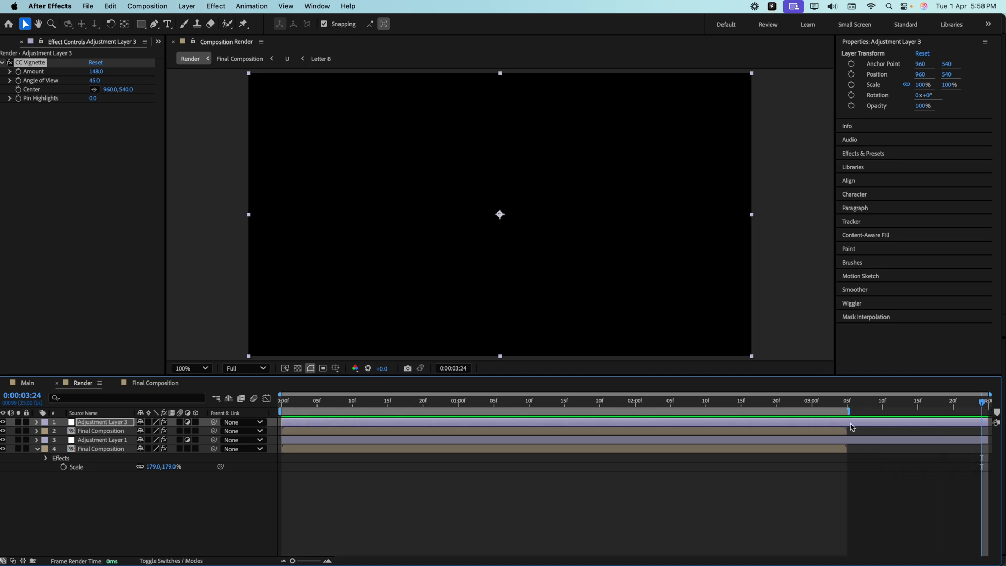
pyautogui.rightClick(838, 413)
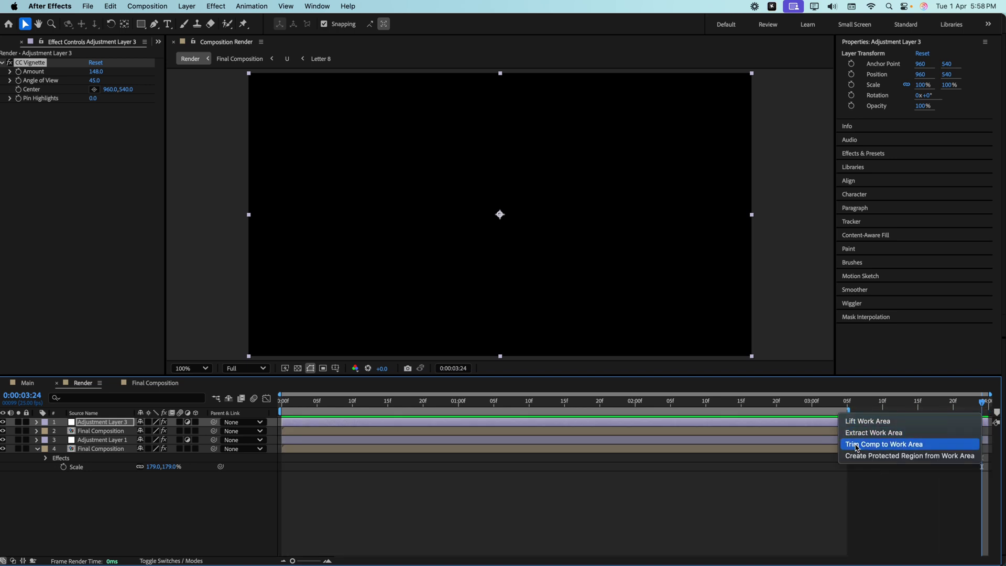
pyautogui.click(873, 445)
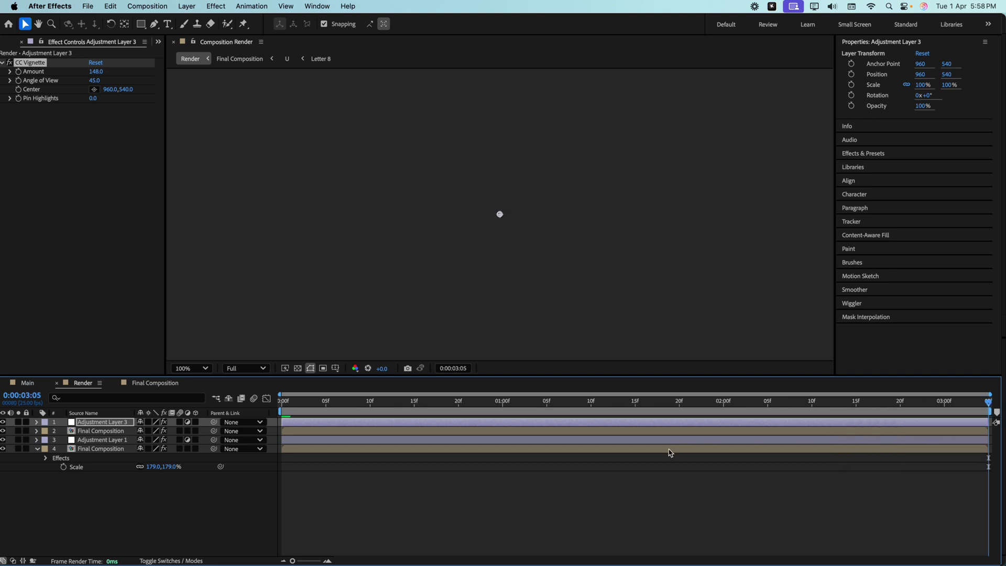
# - Play the trimmed Render composition from the start in a maximized composition view
pyautogui.click(286, 409)
pyautogui.press('space')
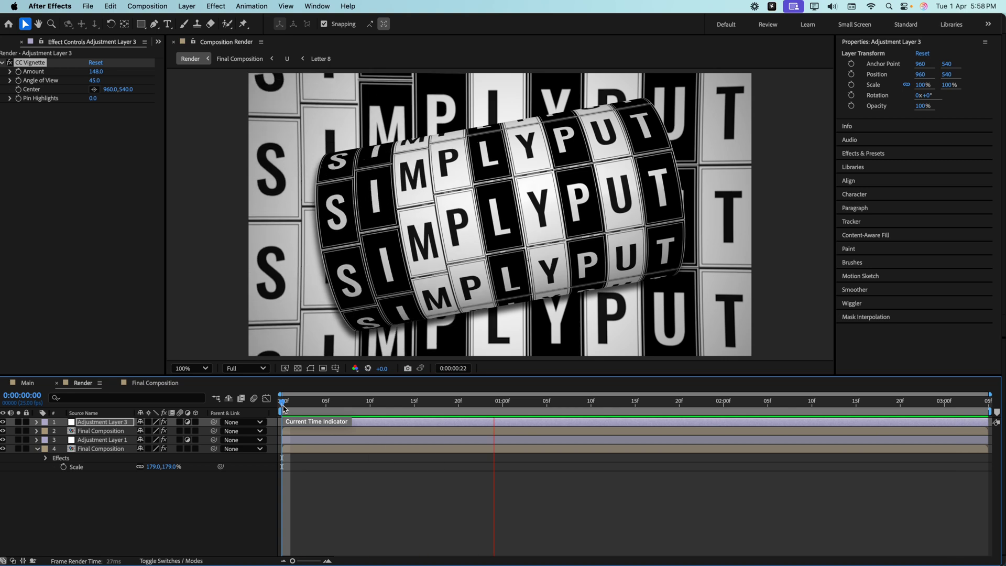
pyautogui.press('`')
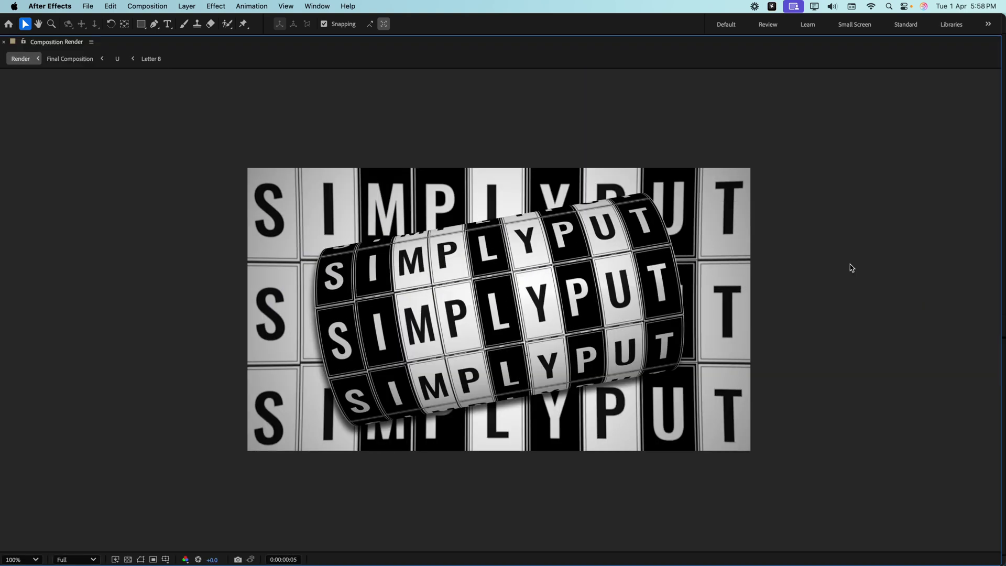